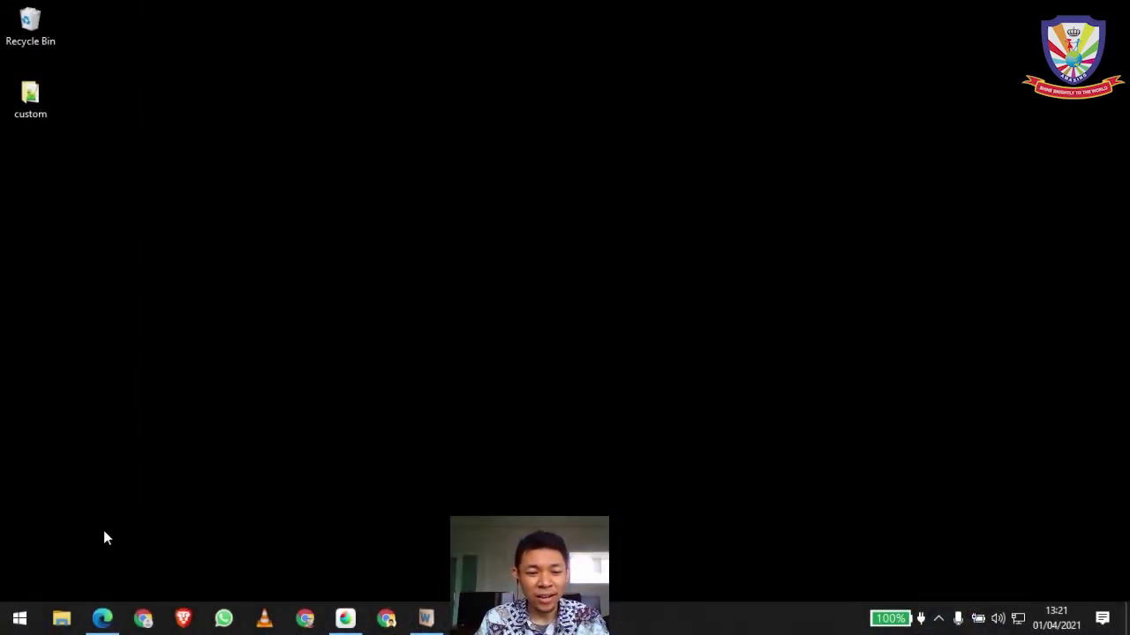
Step: Open the Windows Start menu from the taskbar
left_click(18, 620)
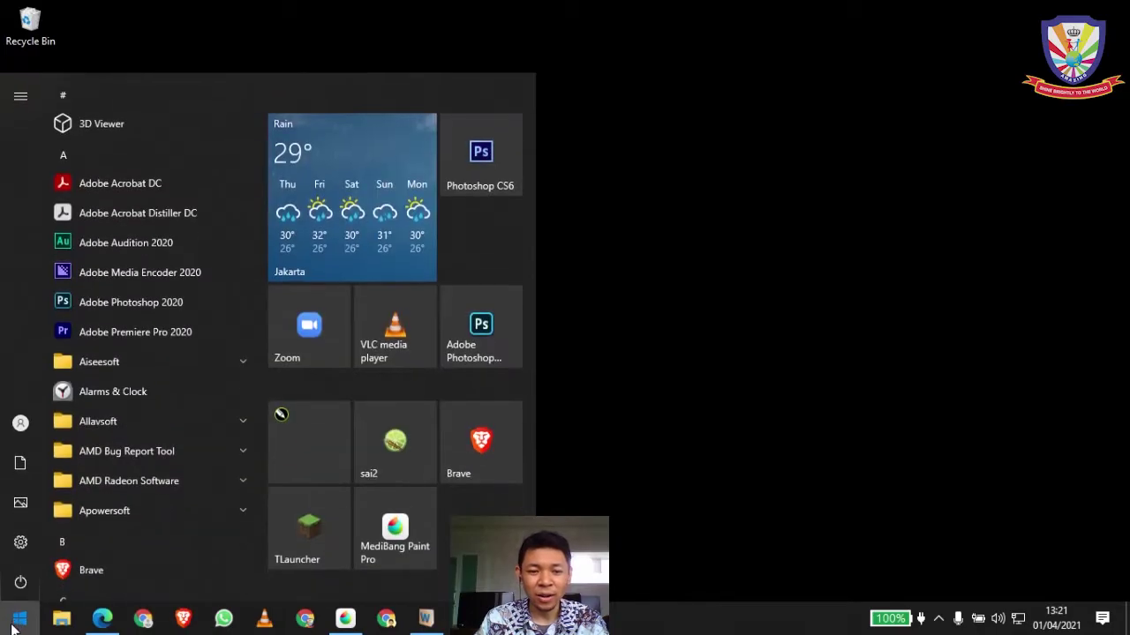
Step: Search for 'paint' and launch Paint with a blank 1280 × 720 canvas
type("paint")
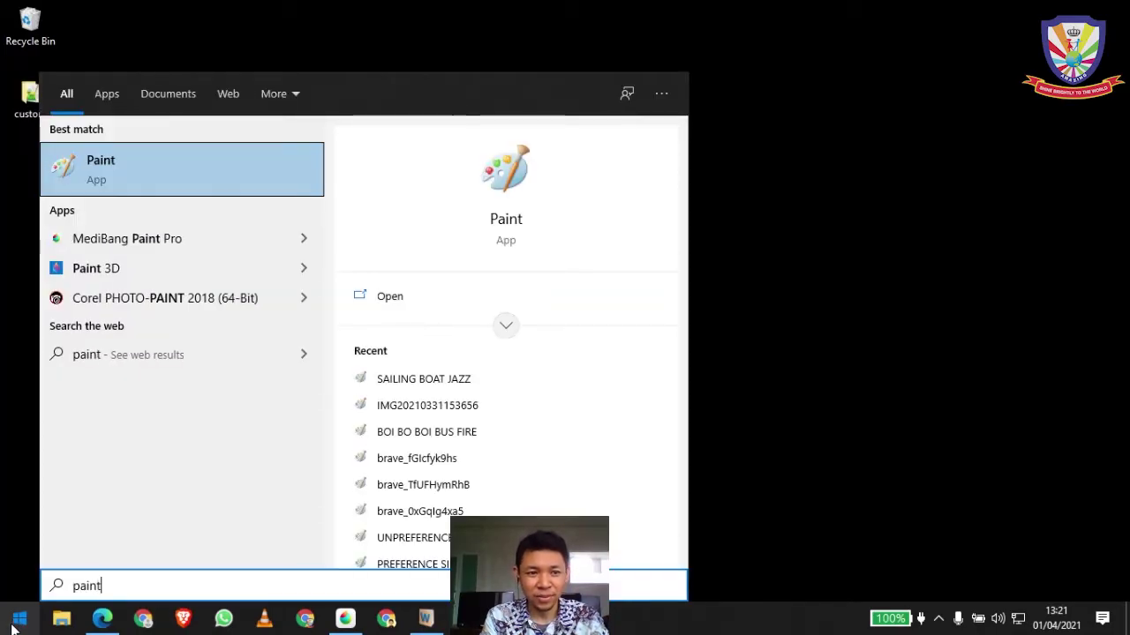
key("Return")
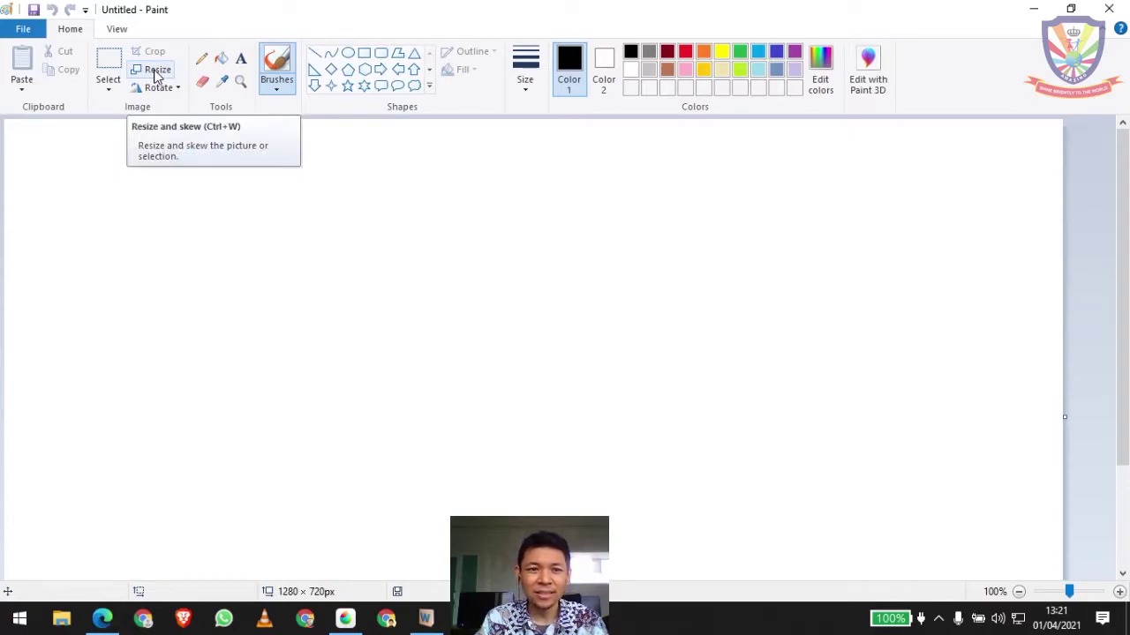
left_click(157, 70)
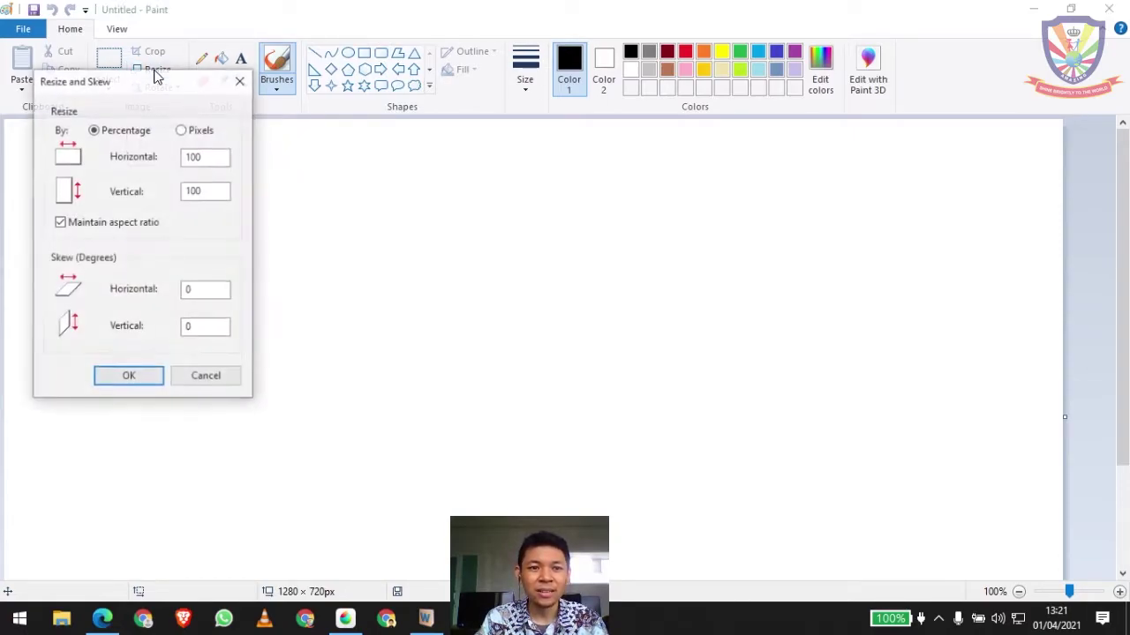
left_click(183, 131)
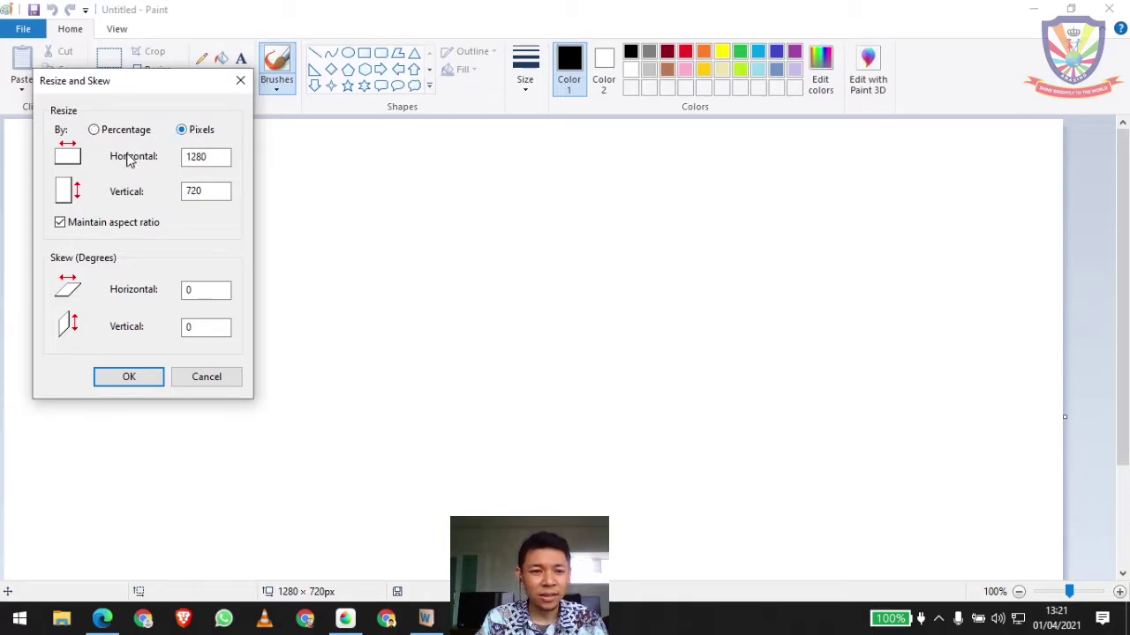
left_click(60, 223)
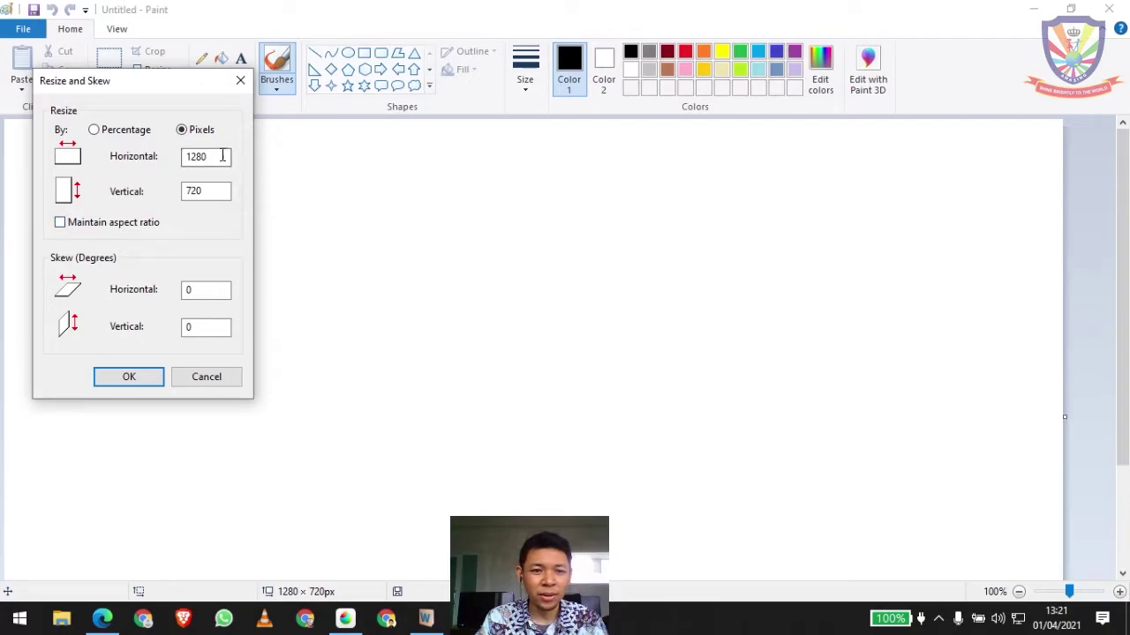
left_click_drag(222, 156, 185, 156)
type("1")
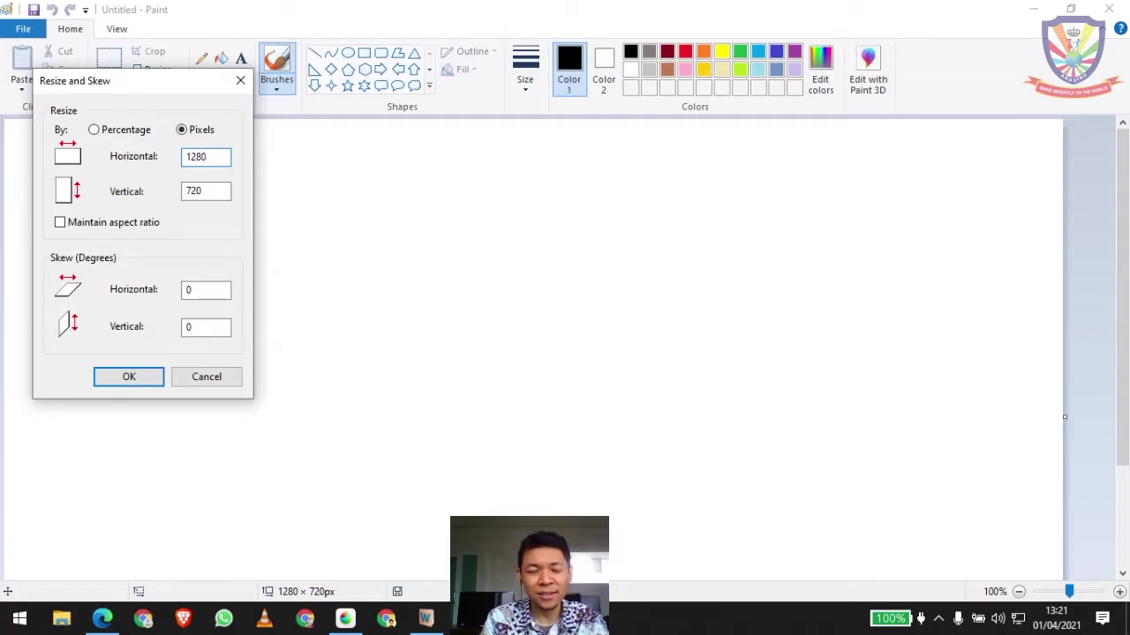
left_click_drag(217, 191, 180, 192)
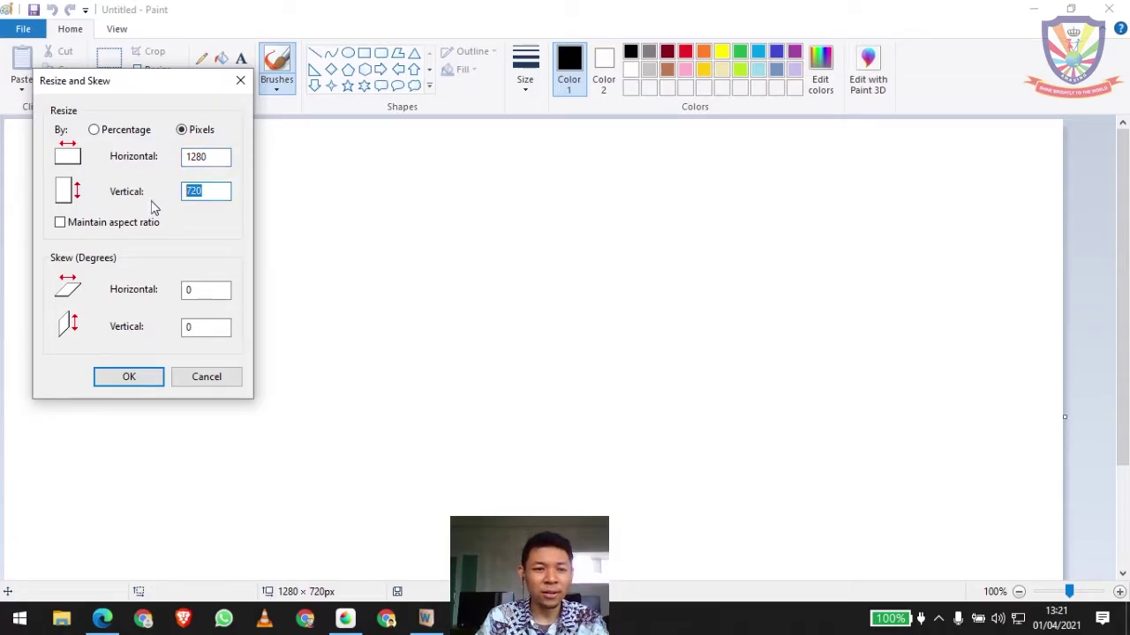
type("7")
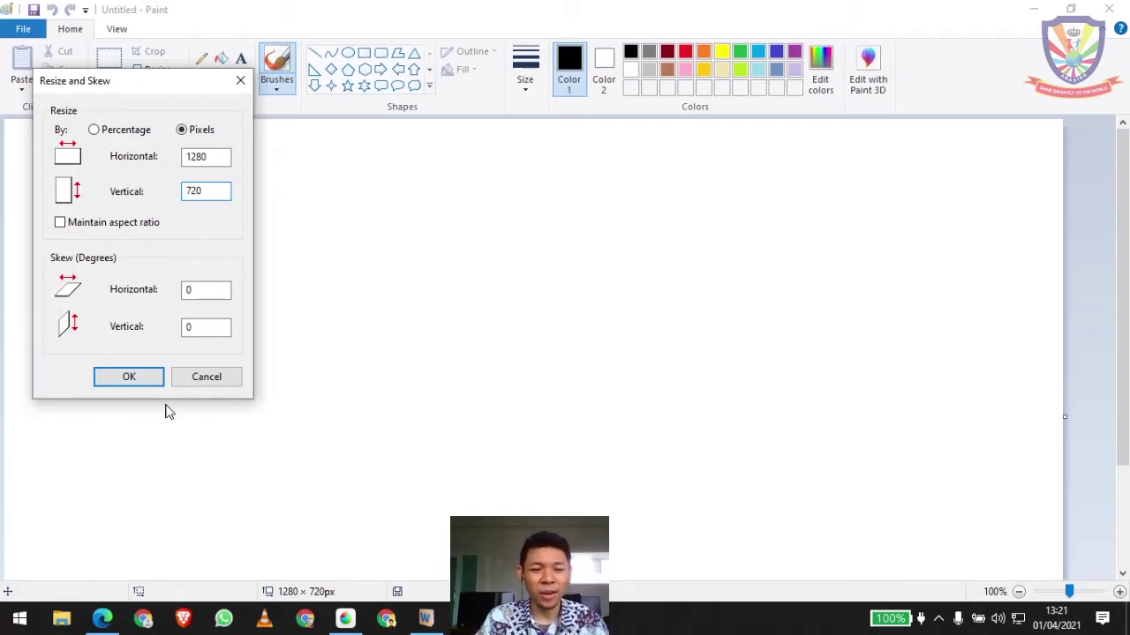
left_click(143, 378)
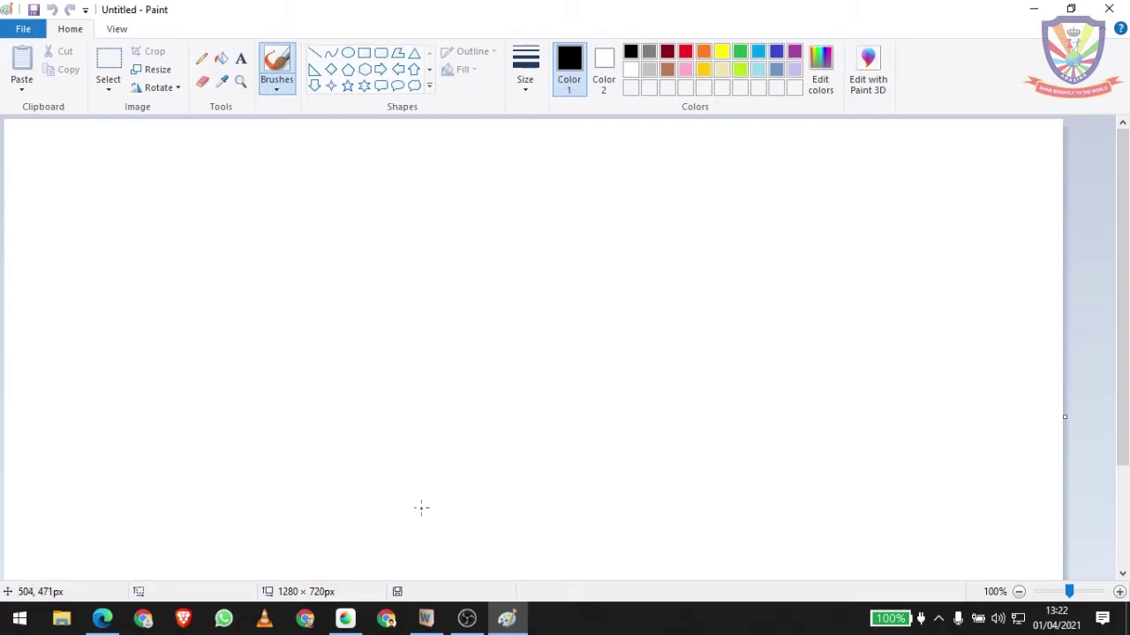
Step: Draw a rectangle band from the canvas's left edge to its bottom-right corner
scroll(582, 423, "down", 3)
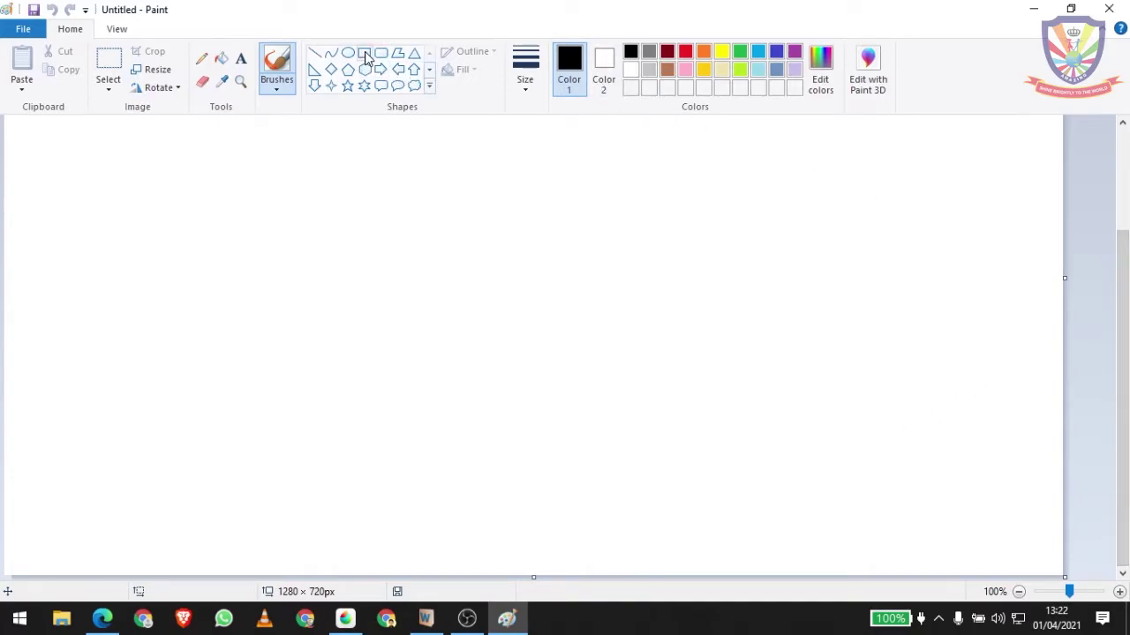
left_click(316, 54)
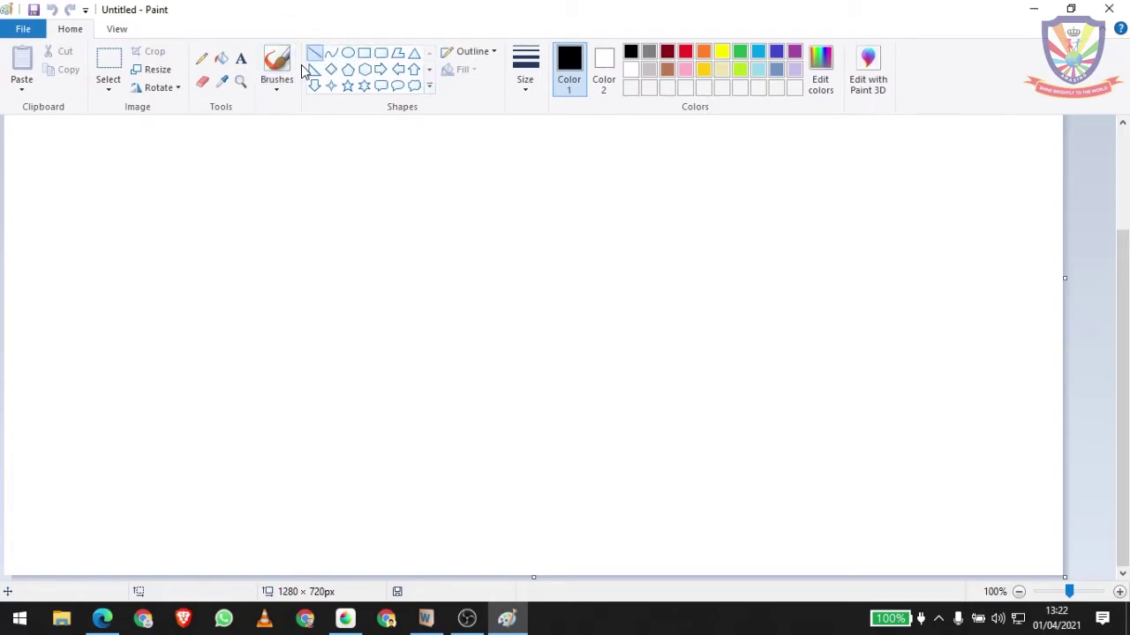
left_click(364, 55)
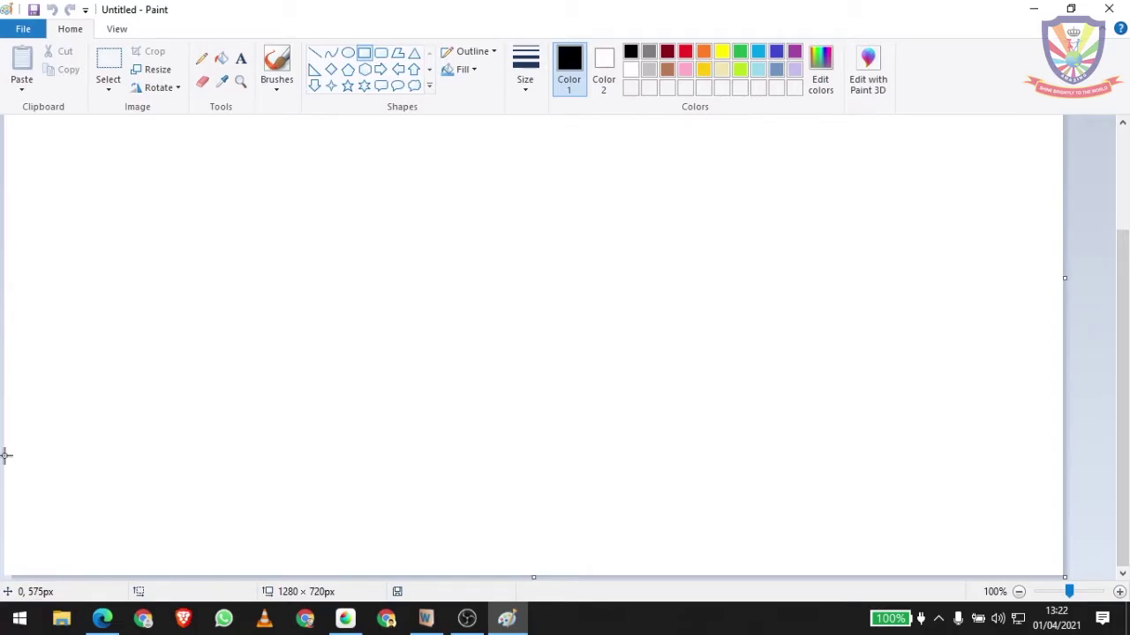
left_click_drag(6, 455, 946, 563)
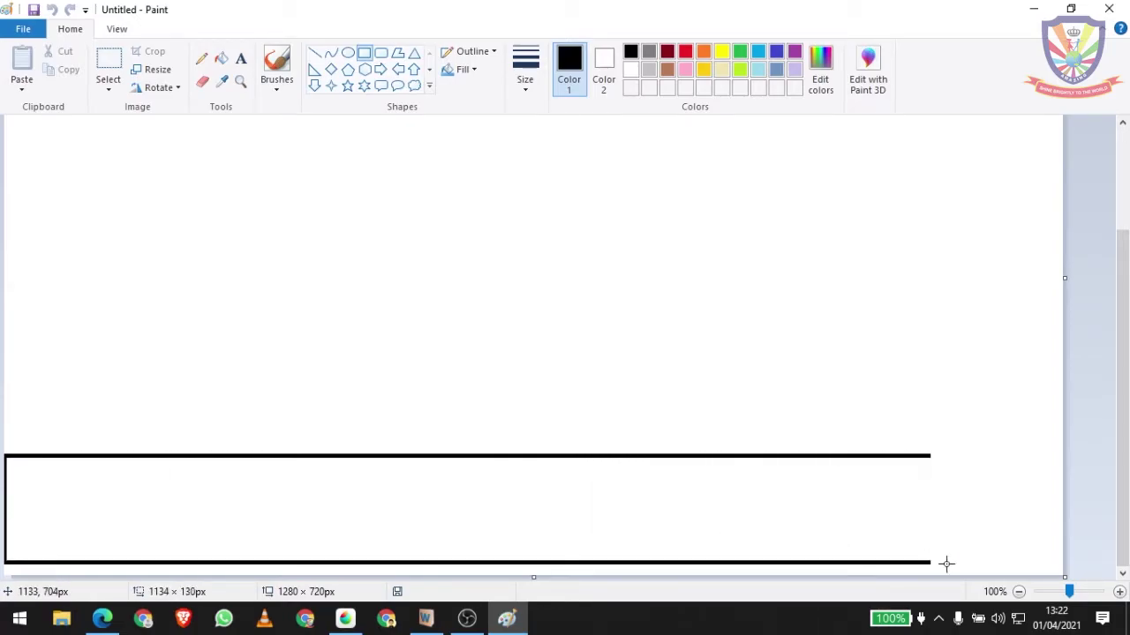
left_click_drag(946, 563, 1064, 574)
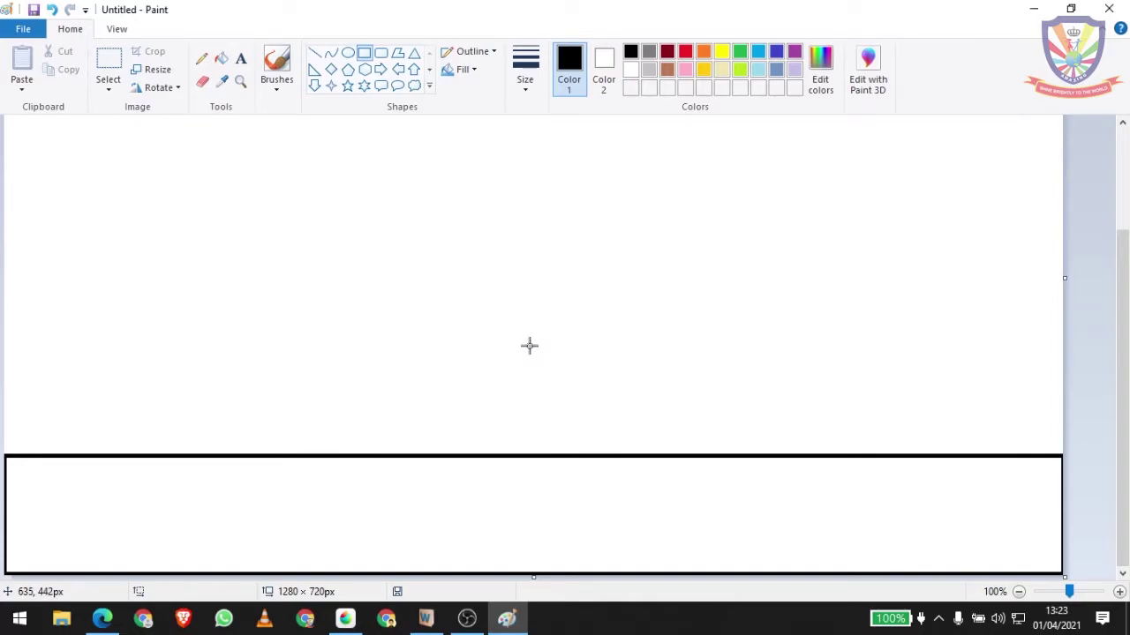
Step: Draw a box on the band, add slanted sides from its top corners, and start erasing its right edge
mouse_move(425, 304)
left_mouse_down()
mouse_move(673, 413)
mouse_move(706, 454)
left_mouse_up()
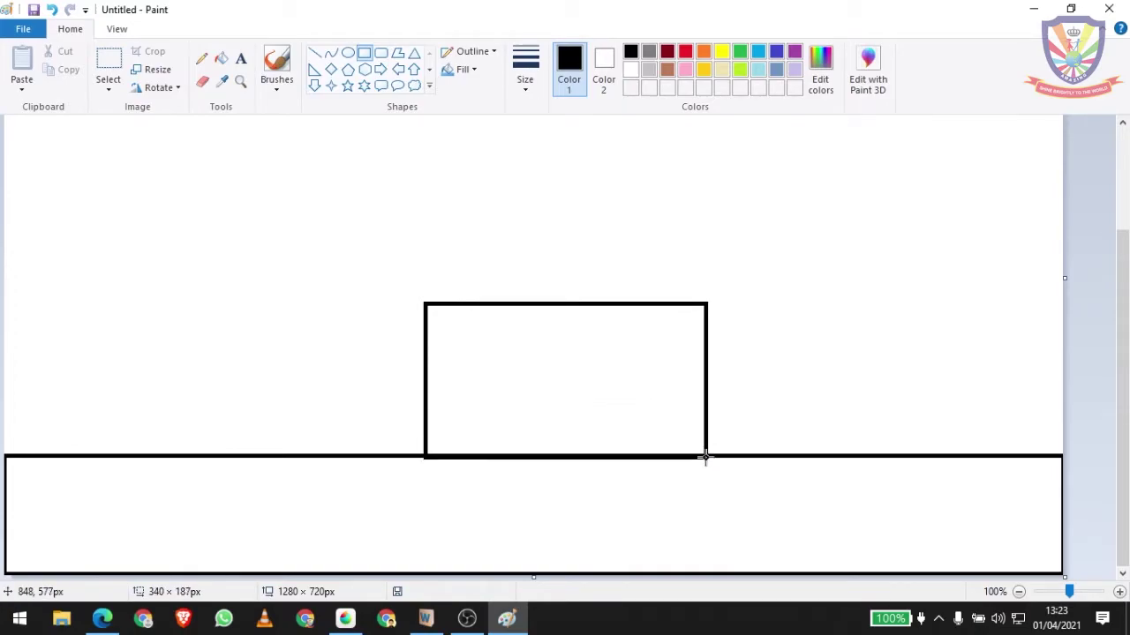
left_click_drag(706, 453, 706, 457)
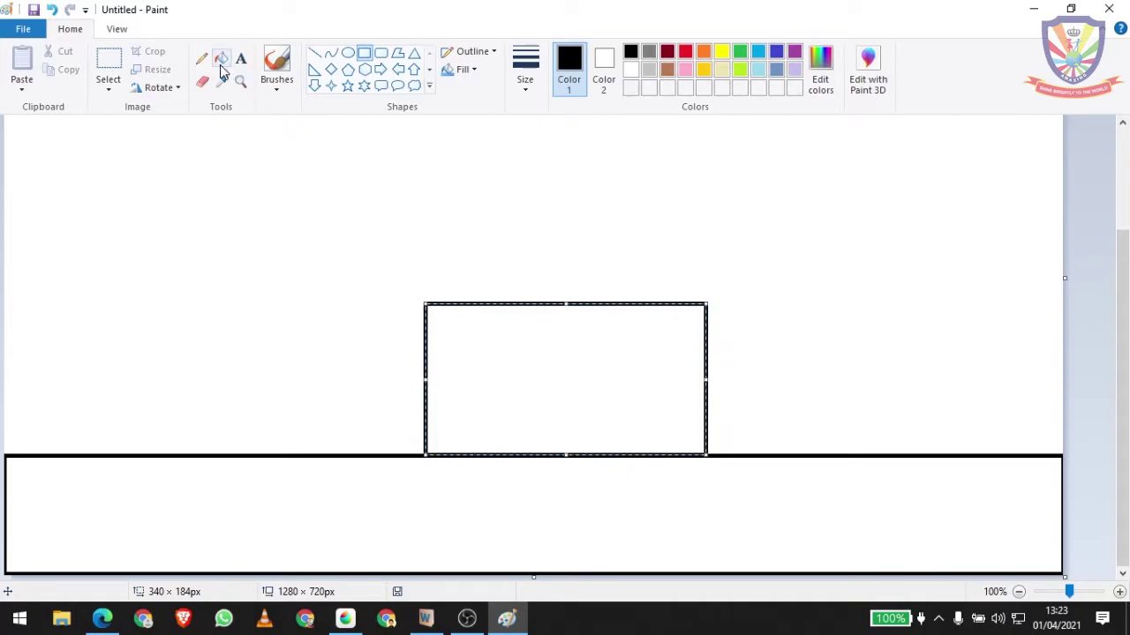
left_click(315, 53)
left_click_drag(425, 304, 447, 405)
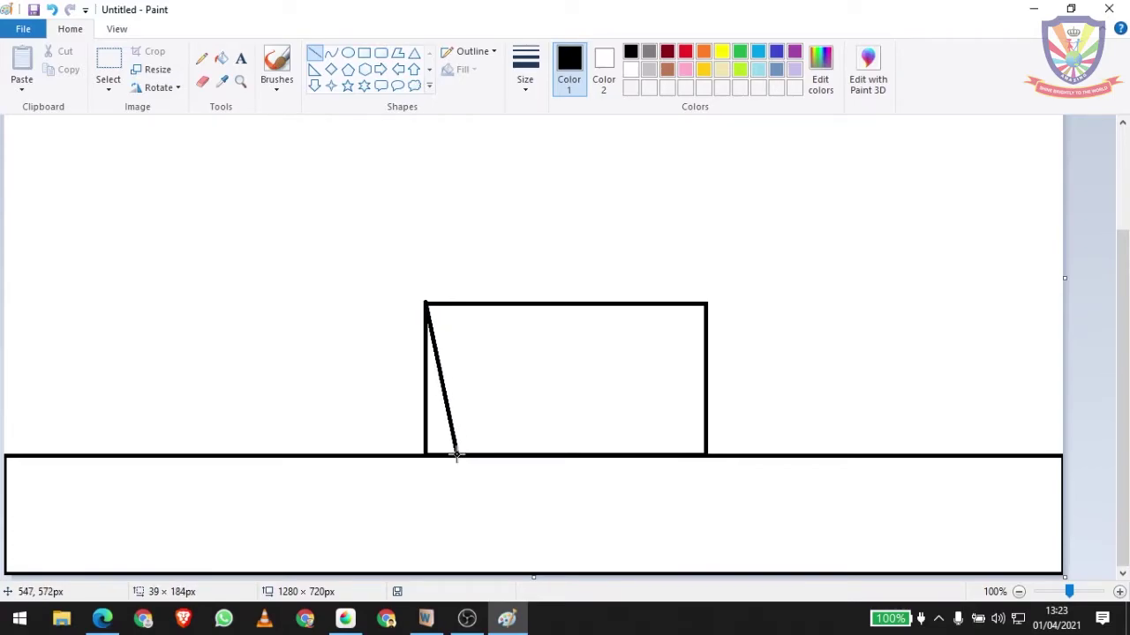
left_click_drag(447, 405, 457, 455)
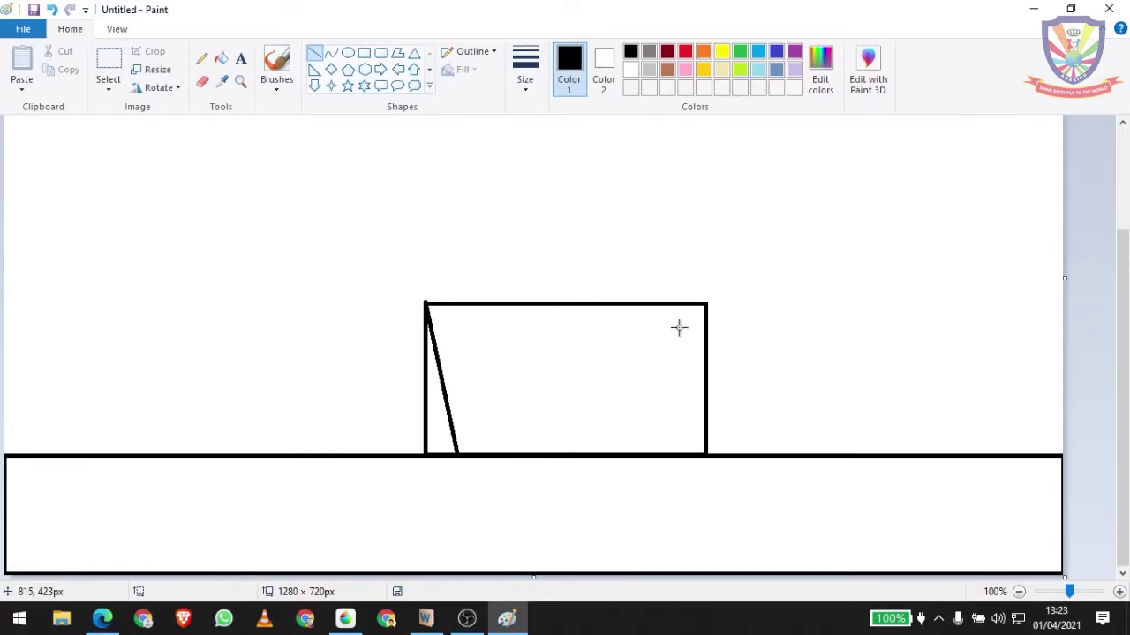
left_click(708, 307)
left_click_drag(707, 305, 679, 456)
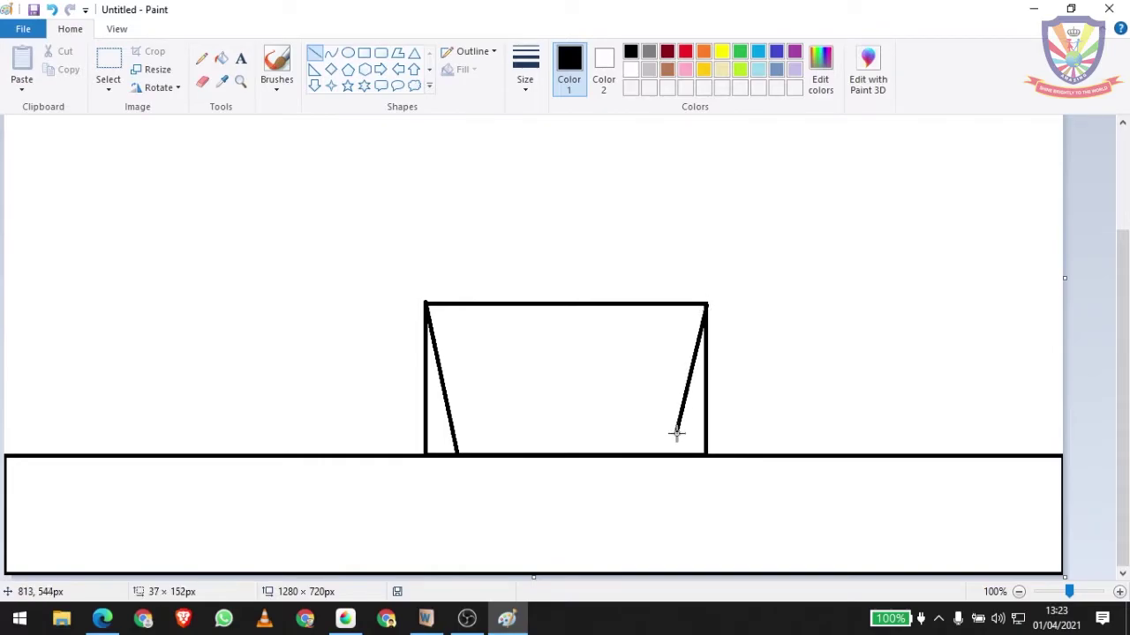
left_click(746, 426)
left_click(203, 78)
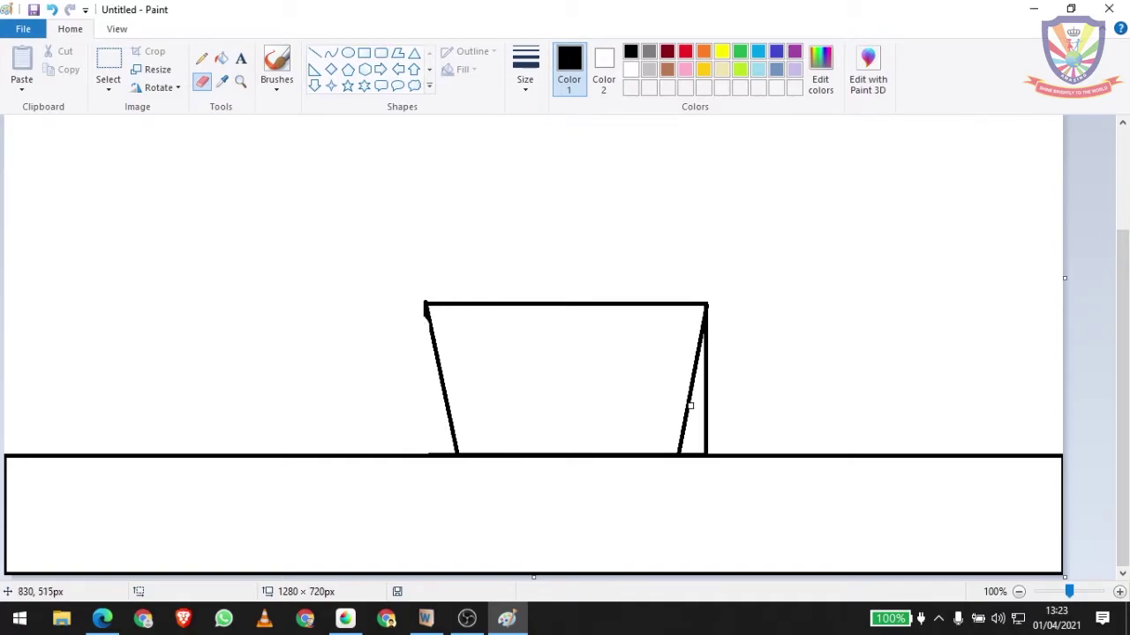
mouse_move(707, 450)
left_mouse_down()
mouse_move(710, 385)
mouse_move(673, 441)
mouse_move(699, 371)
left_mouse_up()
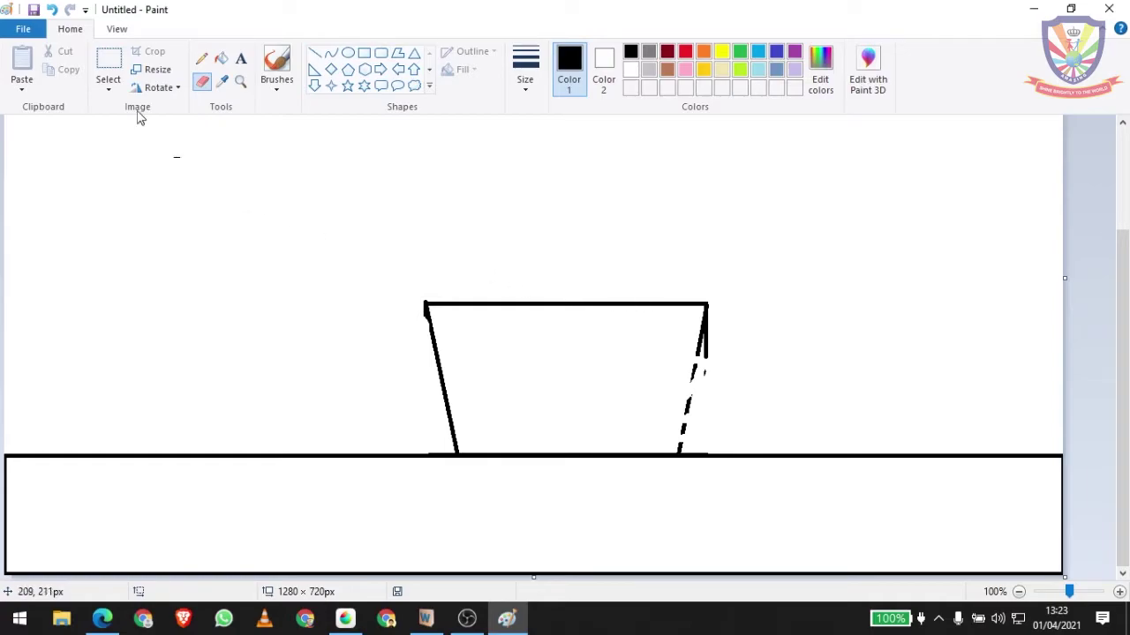
Step: Undo the bad erase, zoom to 200%, and erase the stray right vertical stub
left_click(51, 10)
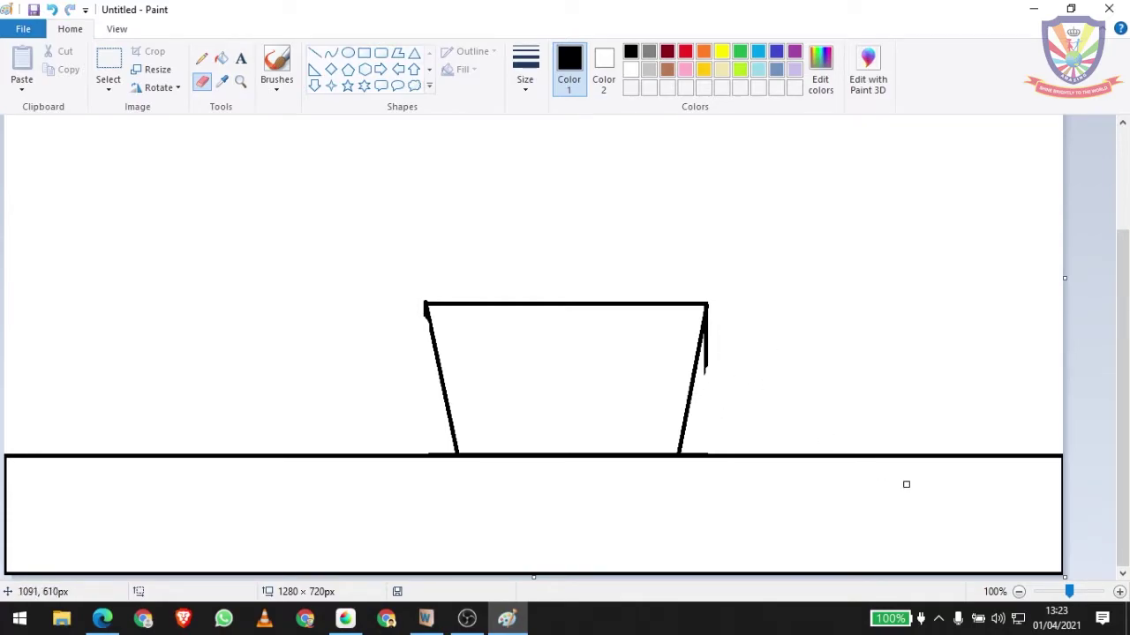
left_click(1119, 595)
left_click_drag(560, 576, 941, 595)
left_click_drag(1118, 335, 1119, 435)
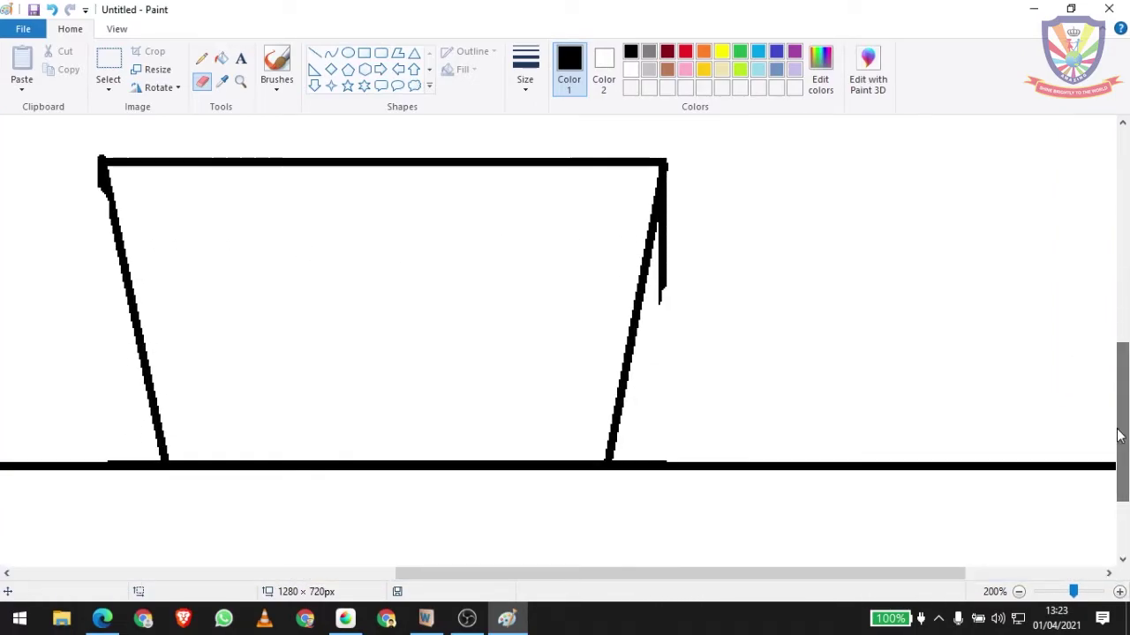
mouse_move(668, 297)
left_mouse_down()
mouse_move(668, 232)
mouse_move(662, 245)
mouse_move(674, 196)
left_mouse_up()
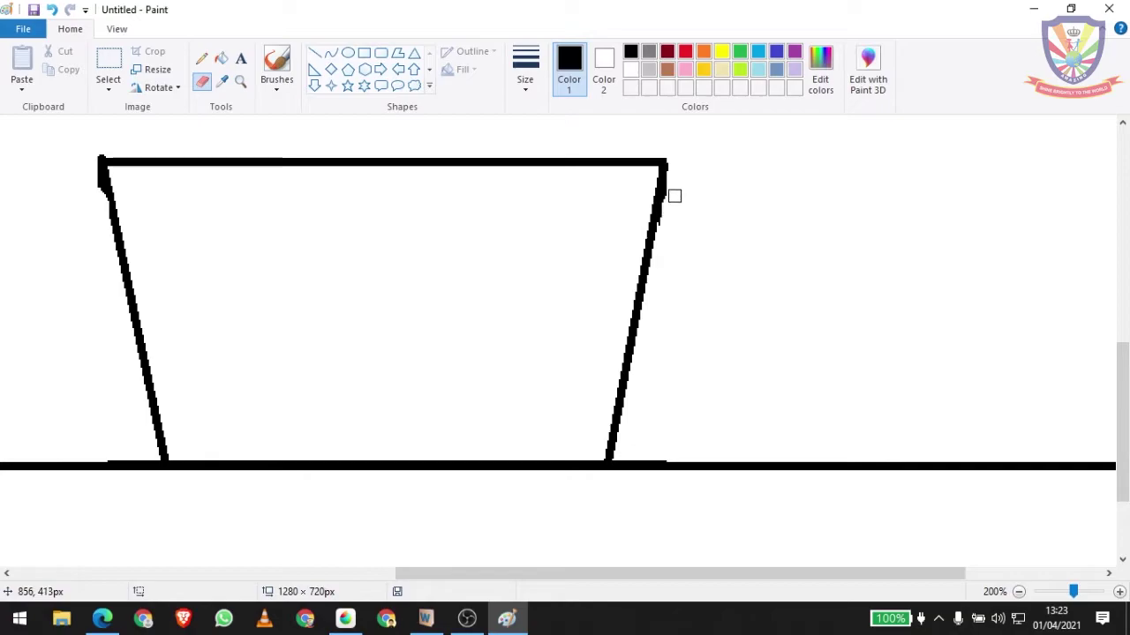
Step: Switch back to Brushes and bring the hull back into view
scroll(379, 158, "up", 3)
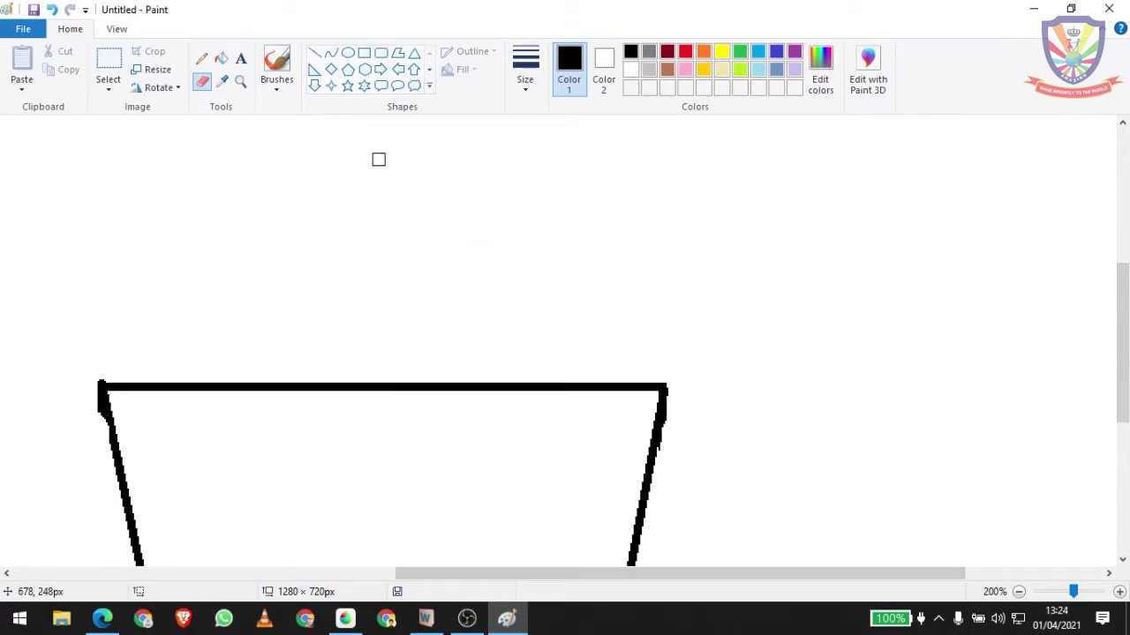
left_click(277, 66)
scroll(109, 372, "down", 2)
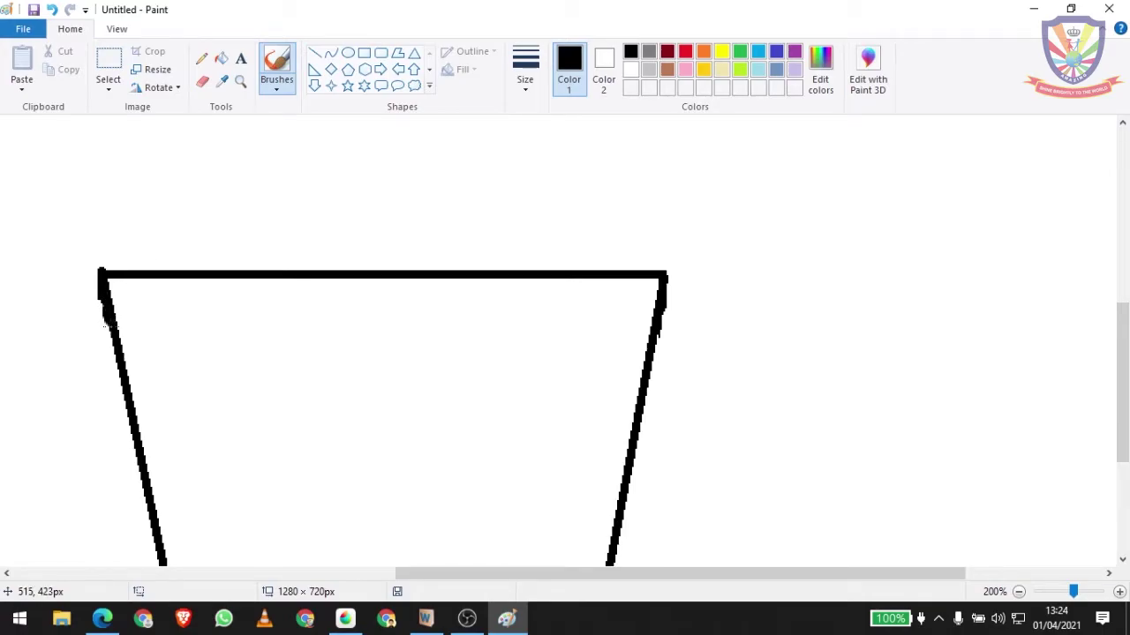
scroll(273, 339, "down", 2)
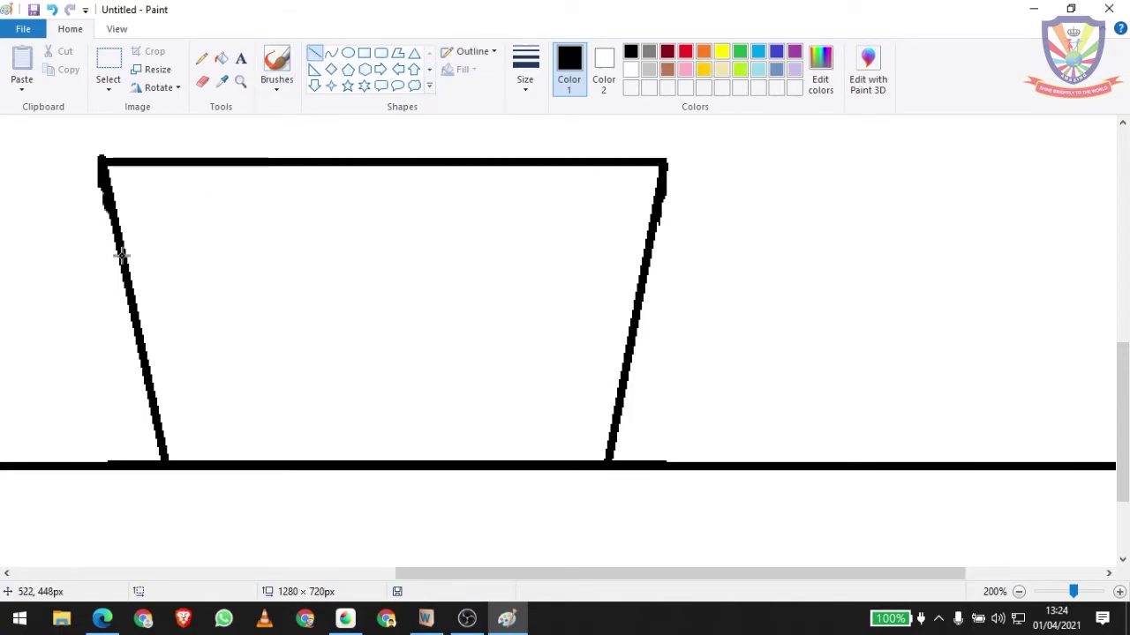
Step: Draw upper and lower horizontal lines across the hull, undoing an uneven line and a stray dot
left_click_drag(120, 256, 281, 256)
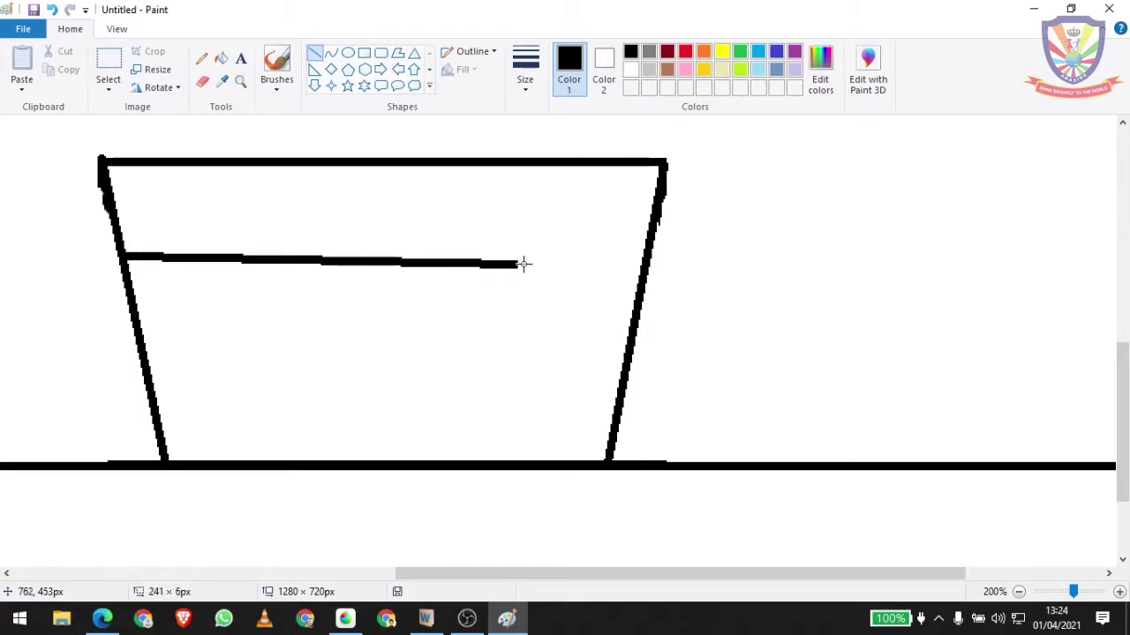
left_click_drag(281, 256, 645, 251)
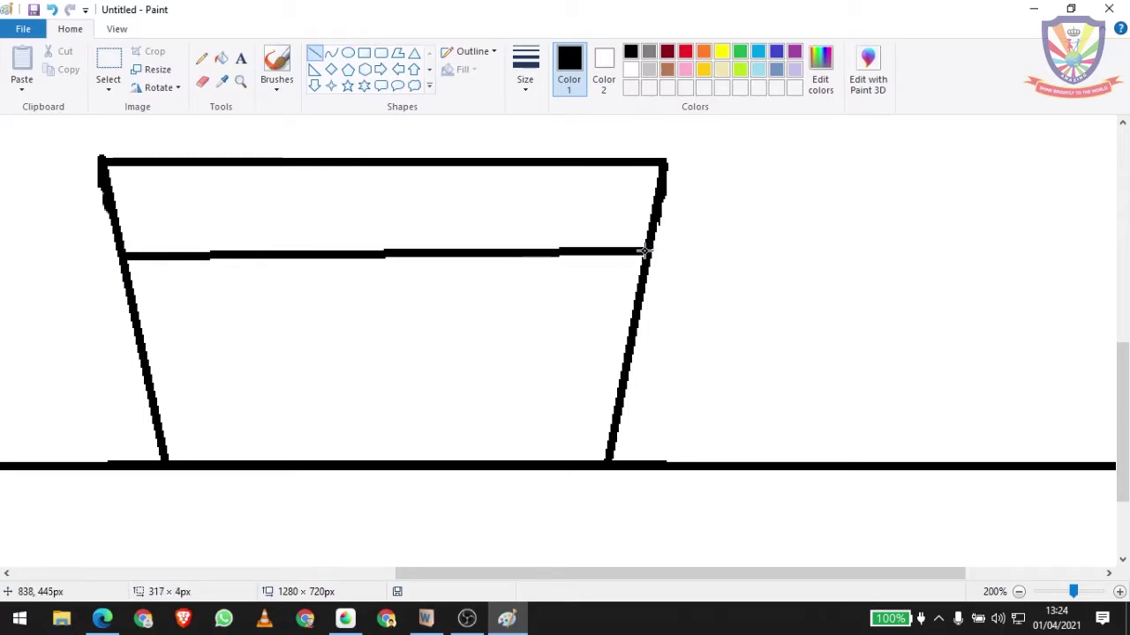
key("ctrl+z")
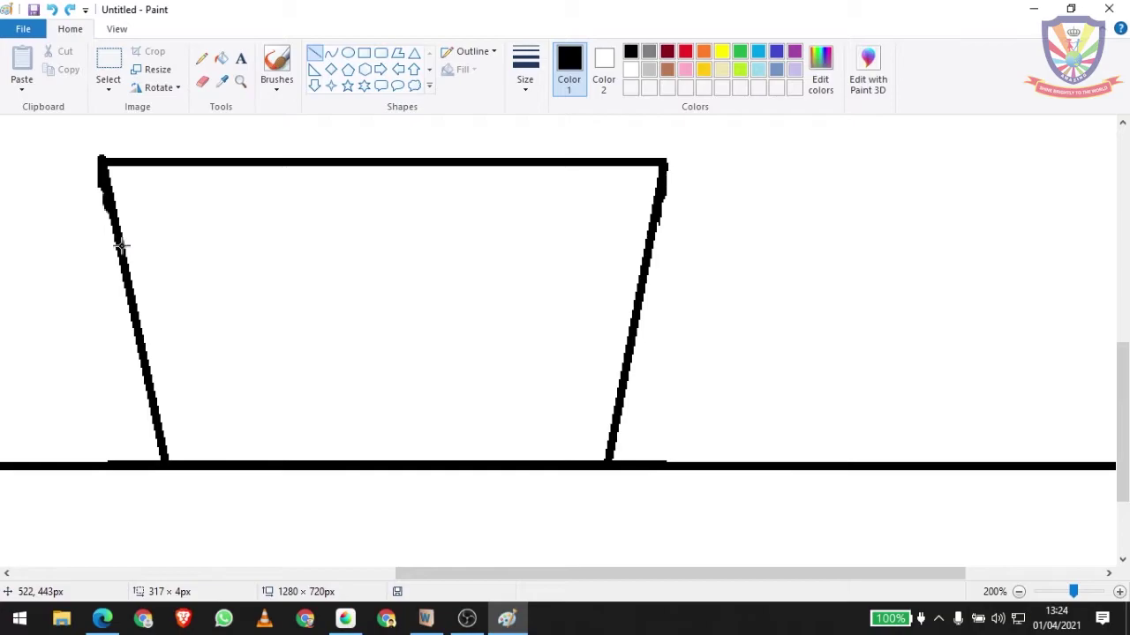
left_click_drag(120, 249, 646, 252)
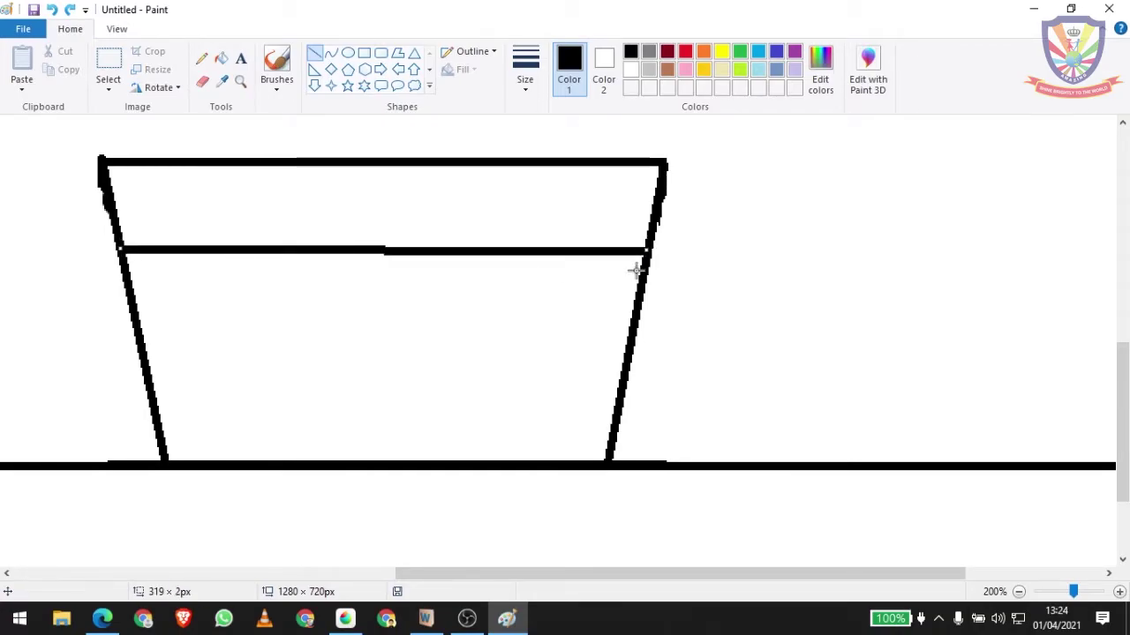
left_click(634, 279)
key("ctrl+z")
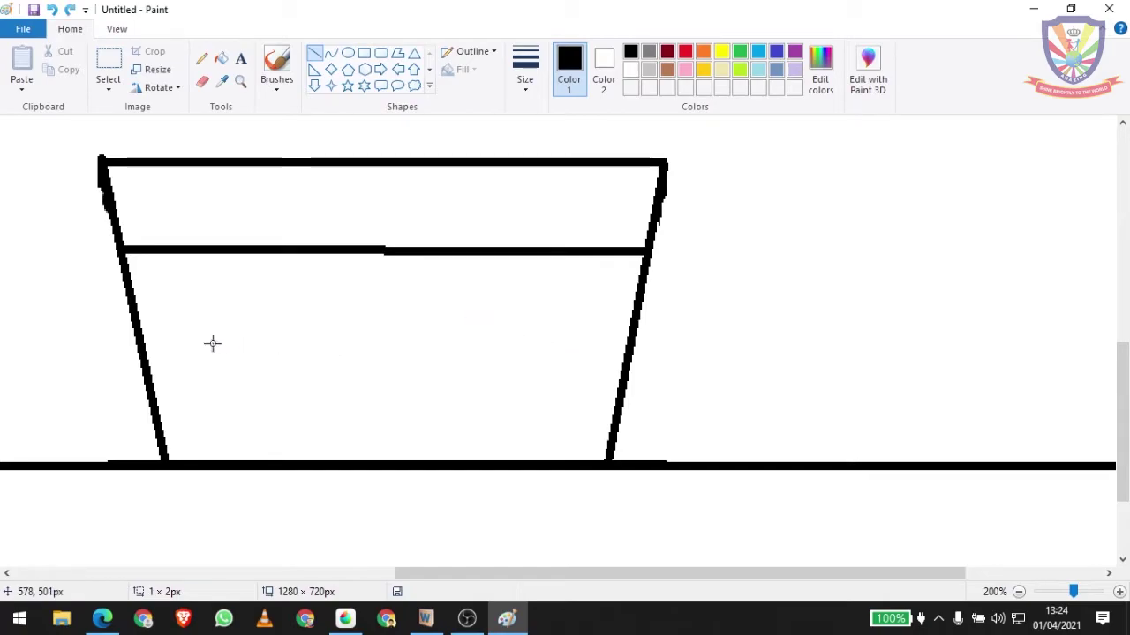
mouse_move(141, 348)
left_mouse_down()
mouse_move(462, 353)
mouse_move(633, 341)
mouse_move(628, 348)
left_mouse_up()
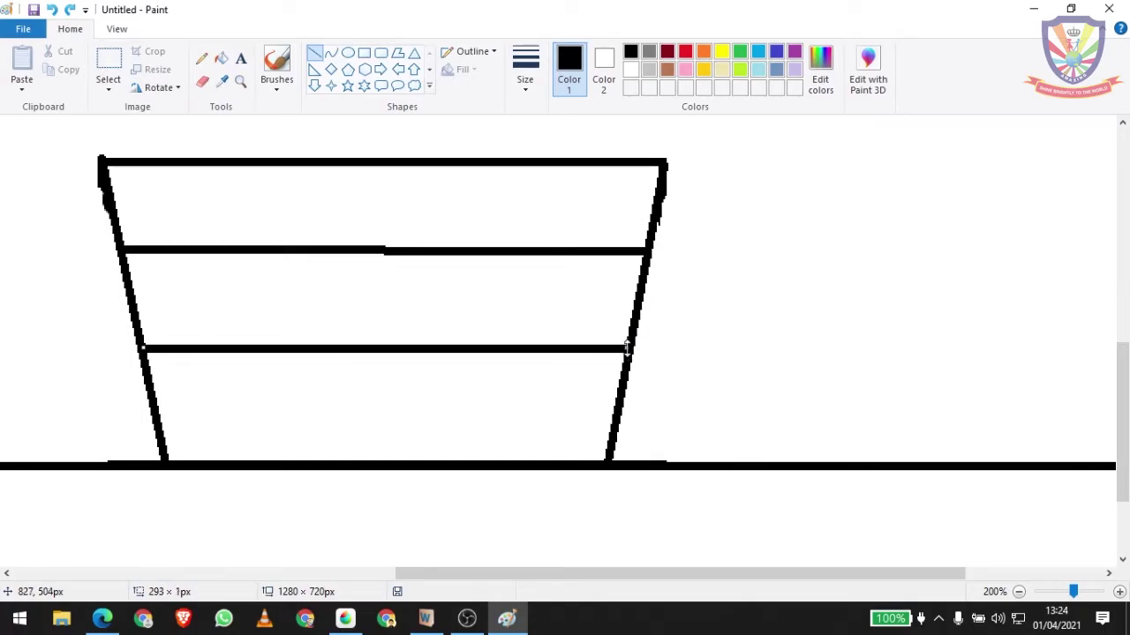
left_click(773, 330)
Step: Draw a tall narrow rectangular mast rising from the hull
scroll(367, 321, "down", 1)
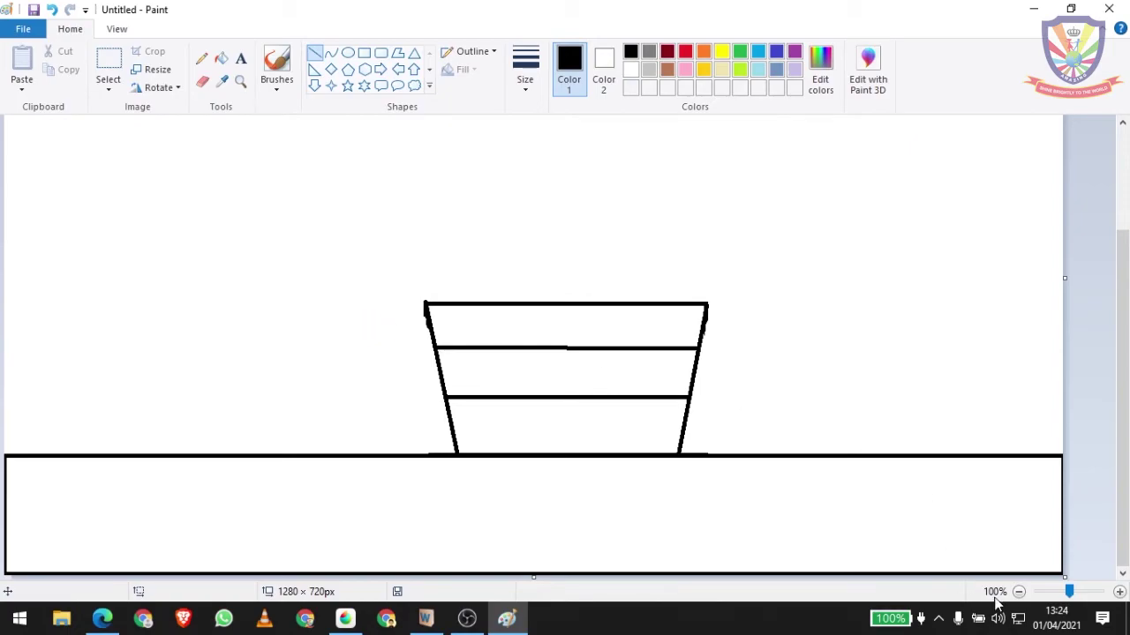
scroll(499, 372, "up", 3)
scroll(499, 373, "up", 1)
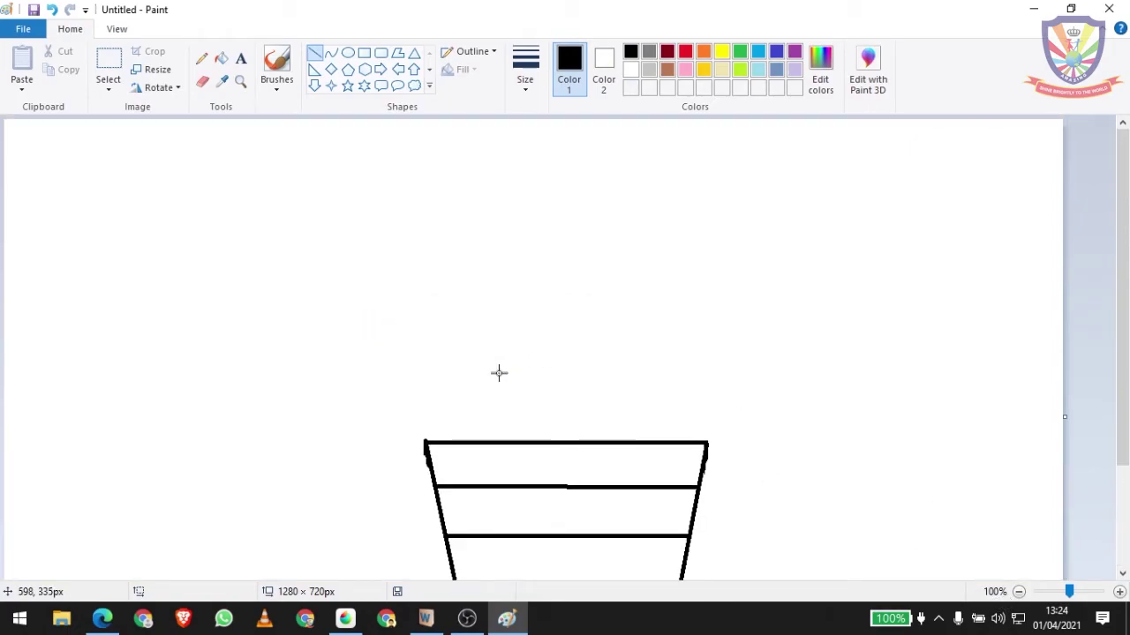
left_click(364, 53)
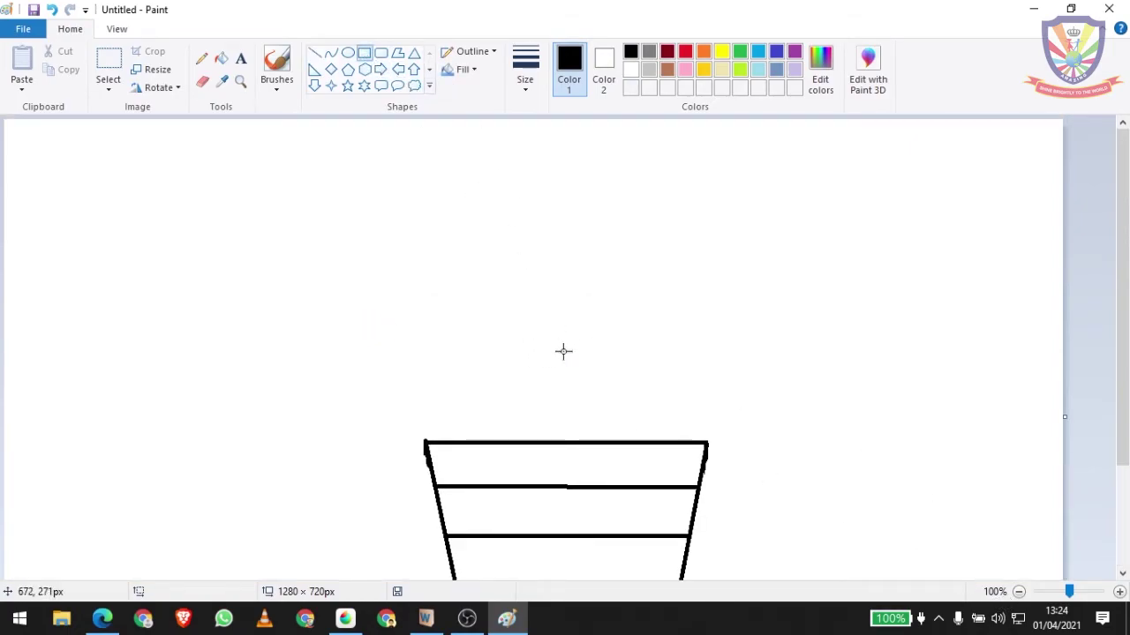
mouse_move(623, 441)
left_mouse_down()
mouse_move(651, 185)
mouse_move(642, 177)
left_mouse_up()
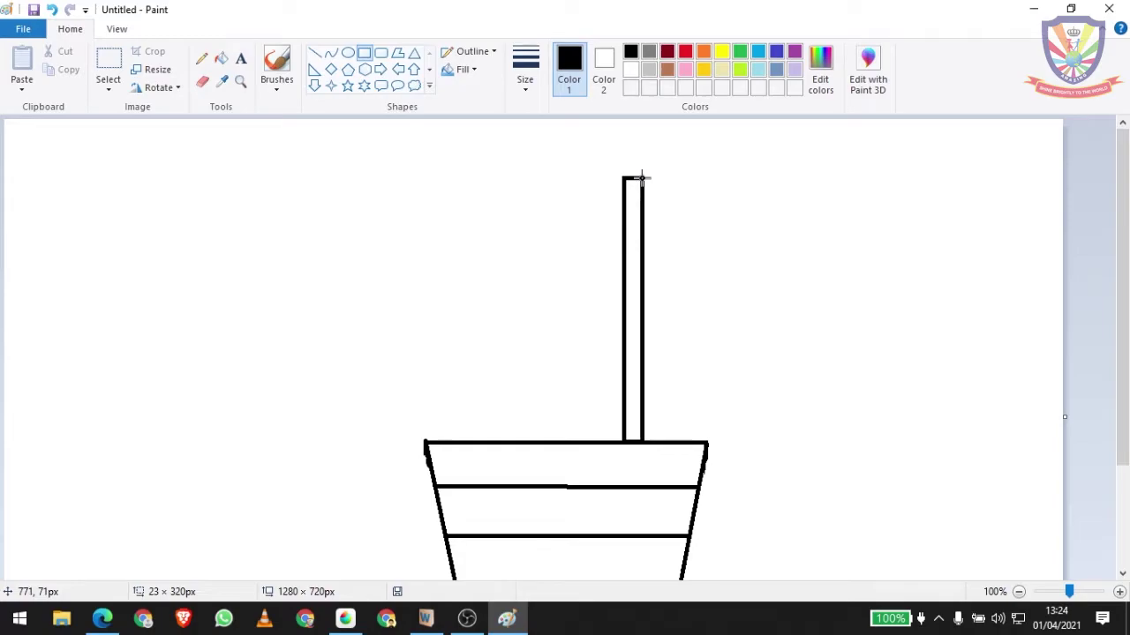
left_click(543, 166)
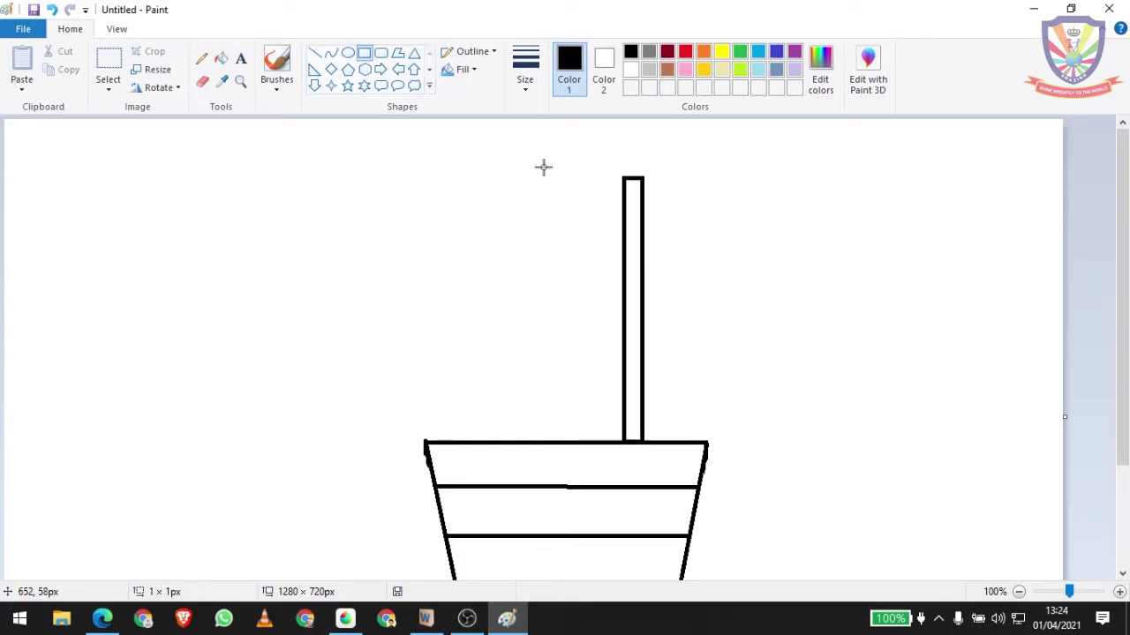
Step: Draw a right-triangle sail along the mast's right side
left_click(314, 70)
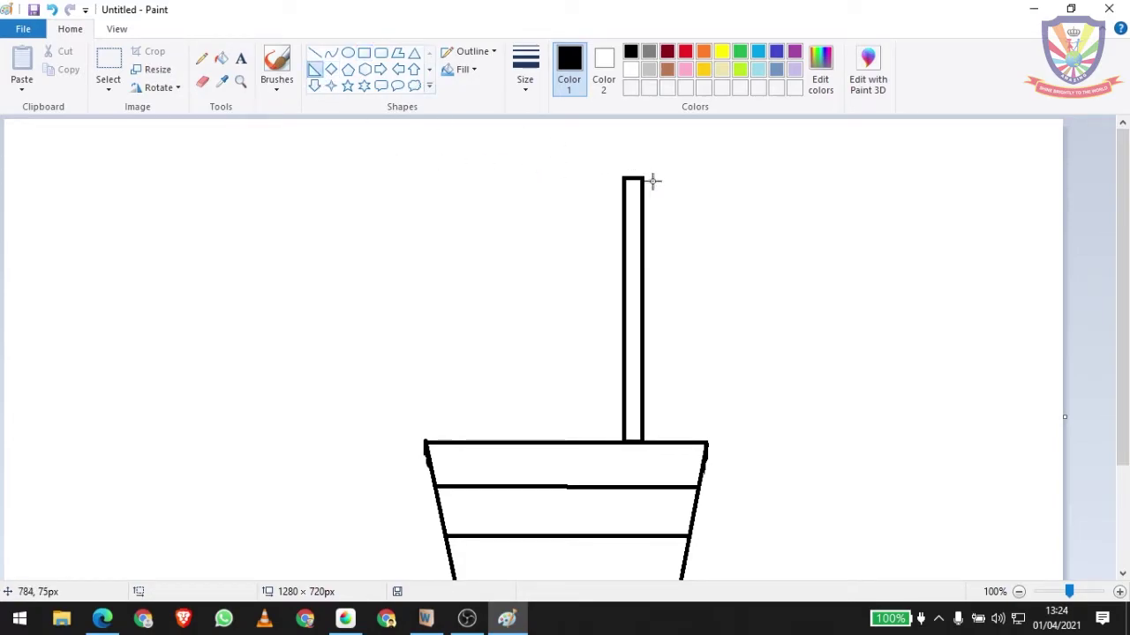
mouse_move(643, 174)
left_mouse_down()
mouse_move(744, 386)
mouse_move(720, 403)
left_mouse_up()
left_click(543, 201)
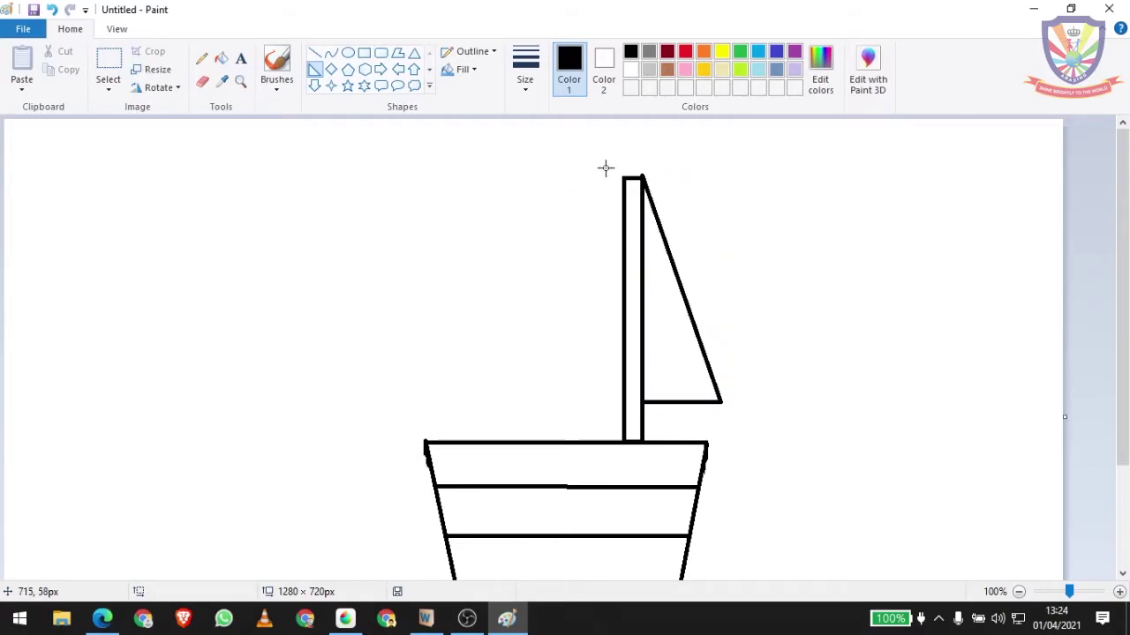
left_click(363, 53)
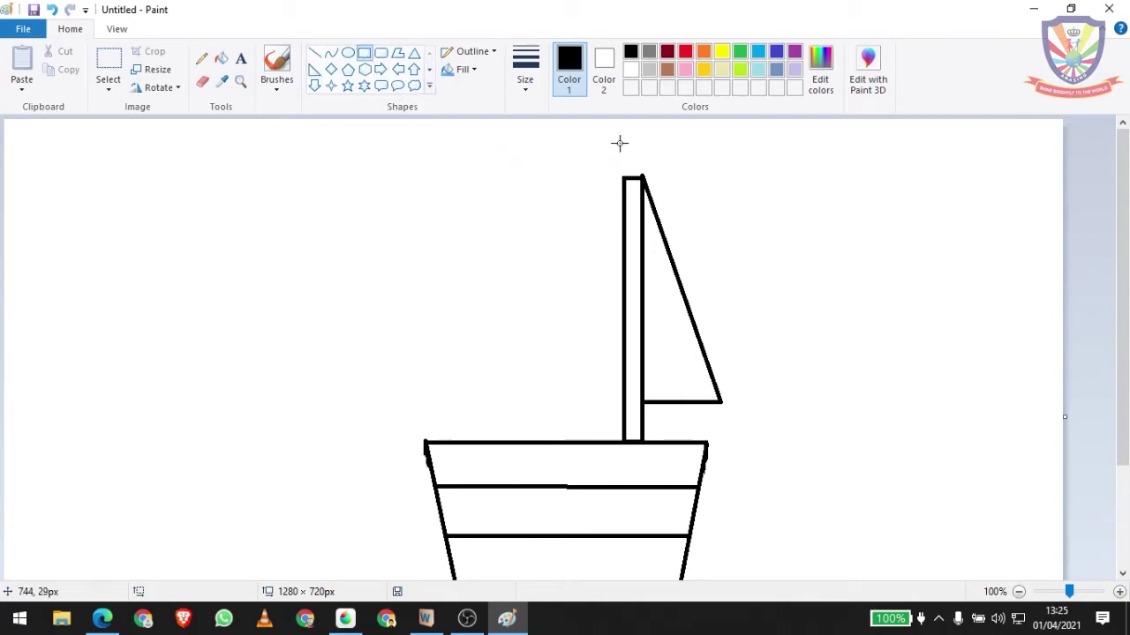
Step: Draw a small rectangular flag at the mast top, redoing a misplaced first attempt
left_click_drag(619, 143, 721, 179)
key("ctrl+z")
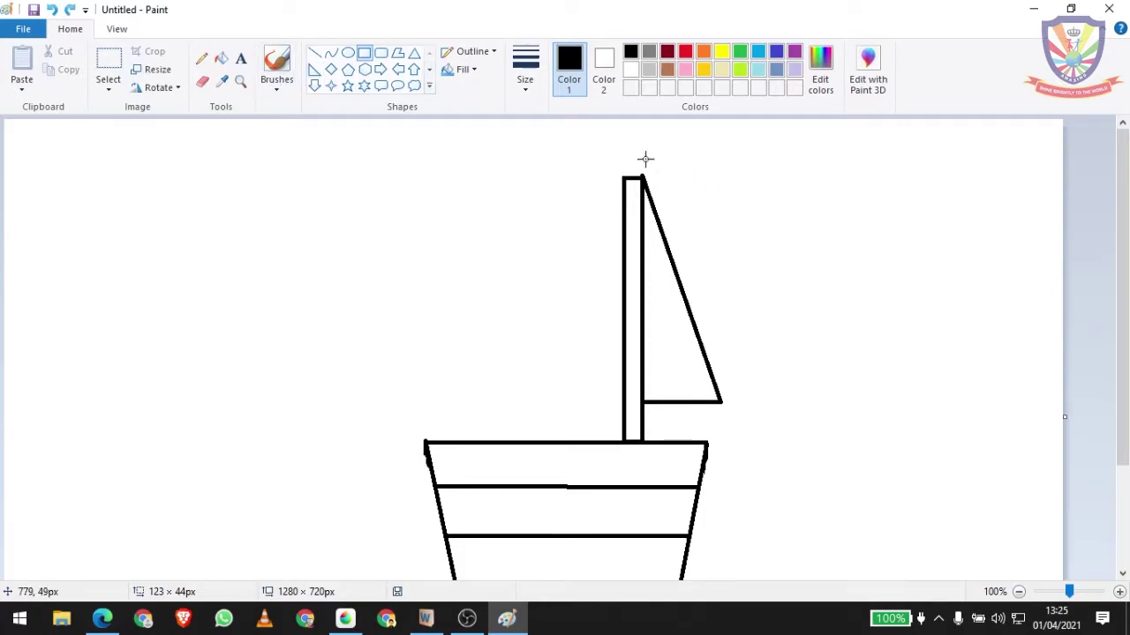
left_click_drag(623, 179, 707, 143)
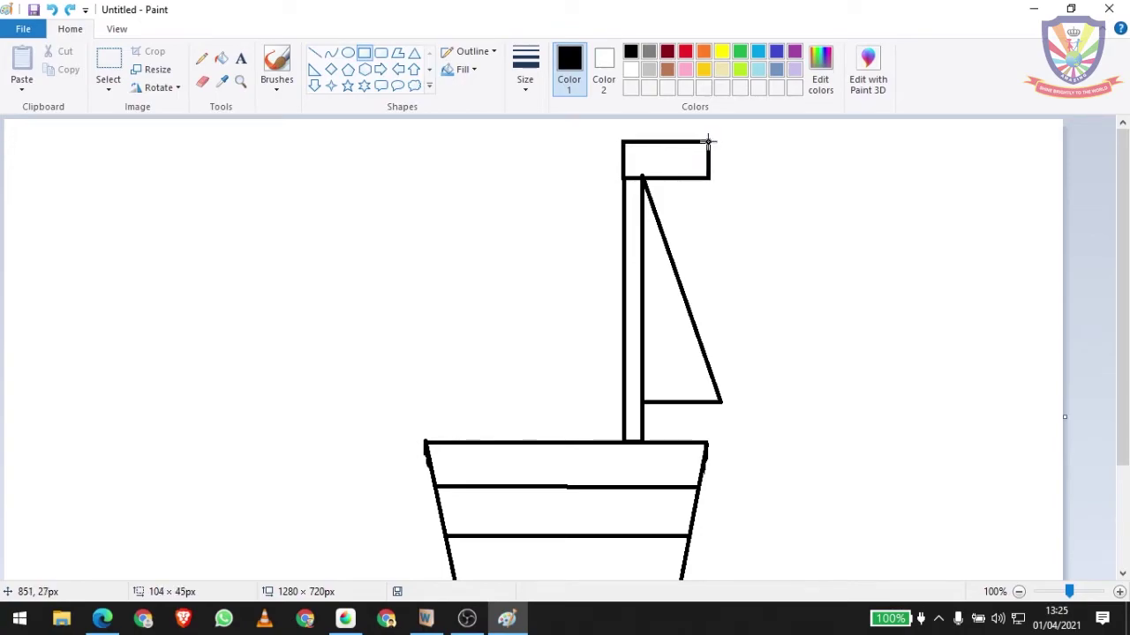
left_click_drag(707, 143, 694, 135)
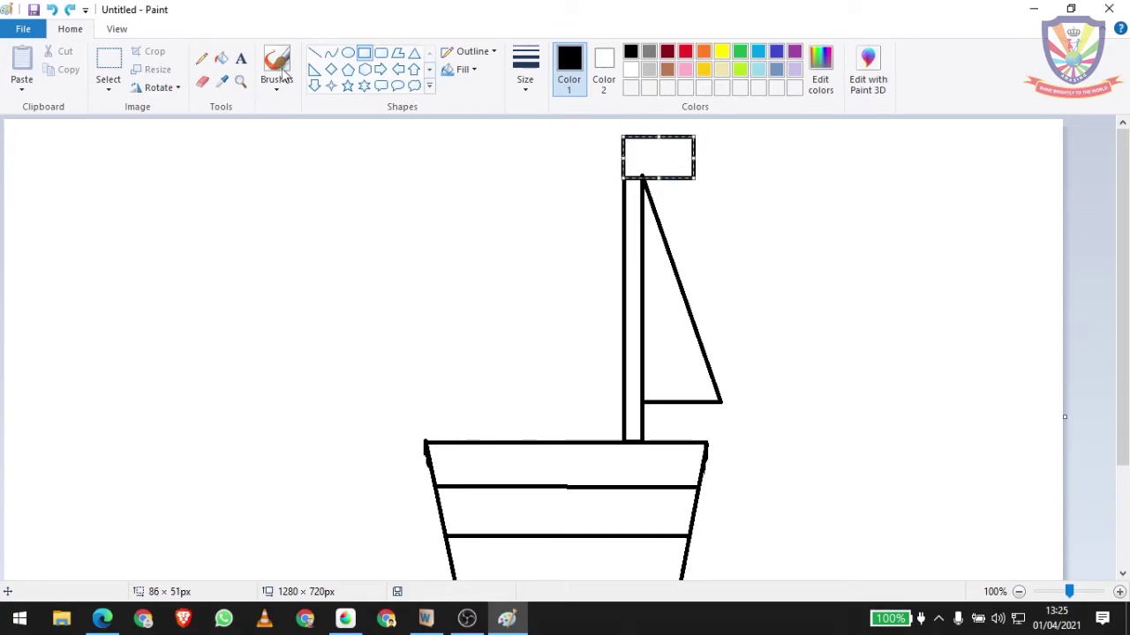
left_click(202, 82)
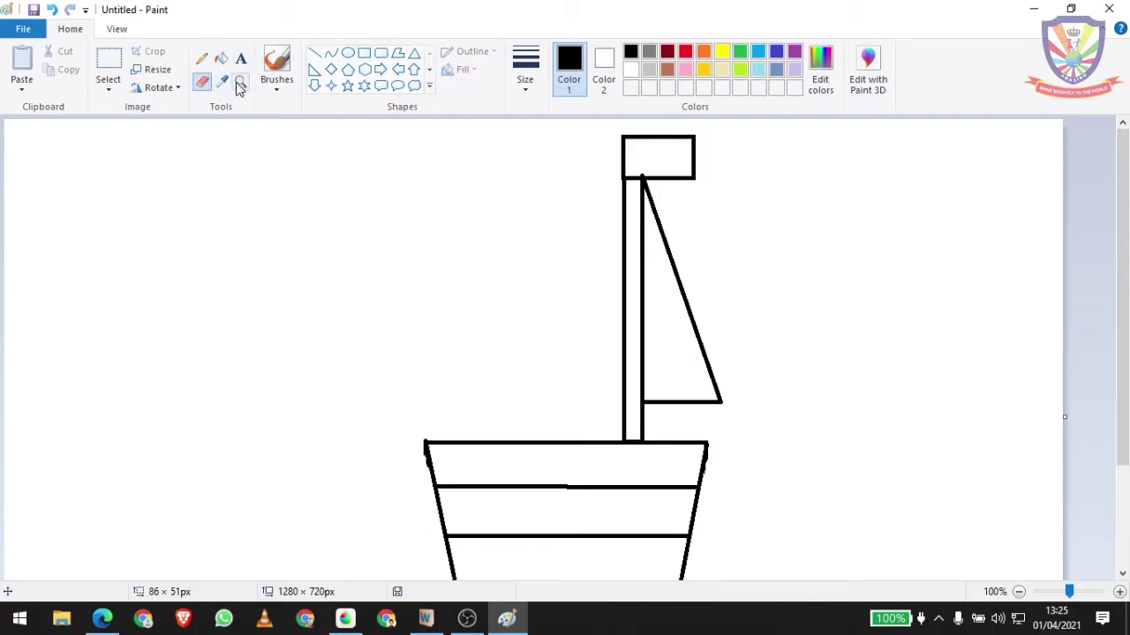
Step: Zoom in and pan around the drawing, then zoom back out
left_click(1119, 596)
left_click_drag(1125, 253, 1125, 371)
left_click_drag(545, 575, 865, 572)
left_click_drag(1124, 371, 1124, 248)
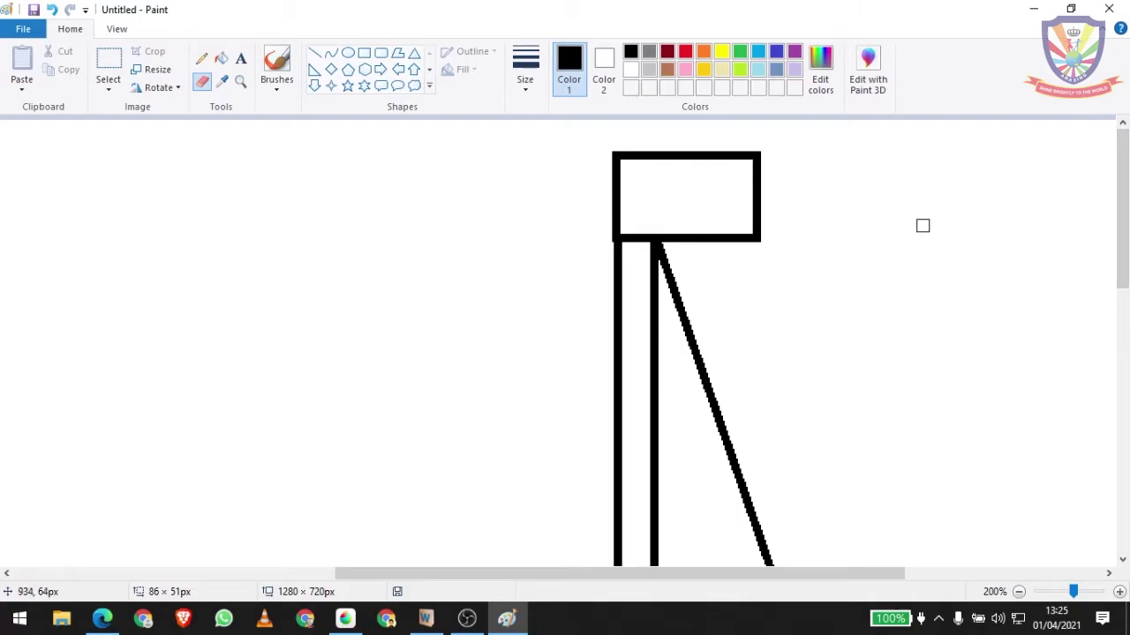
left_click(1019, 592)
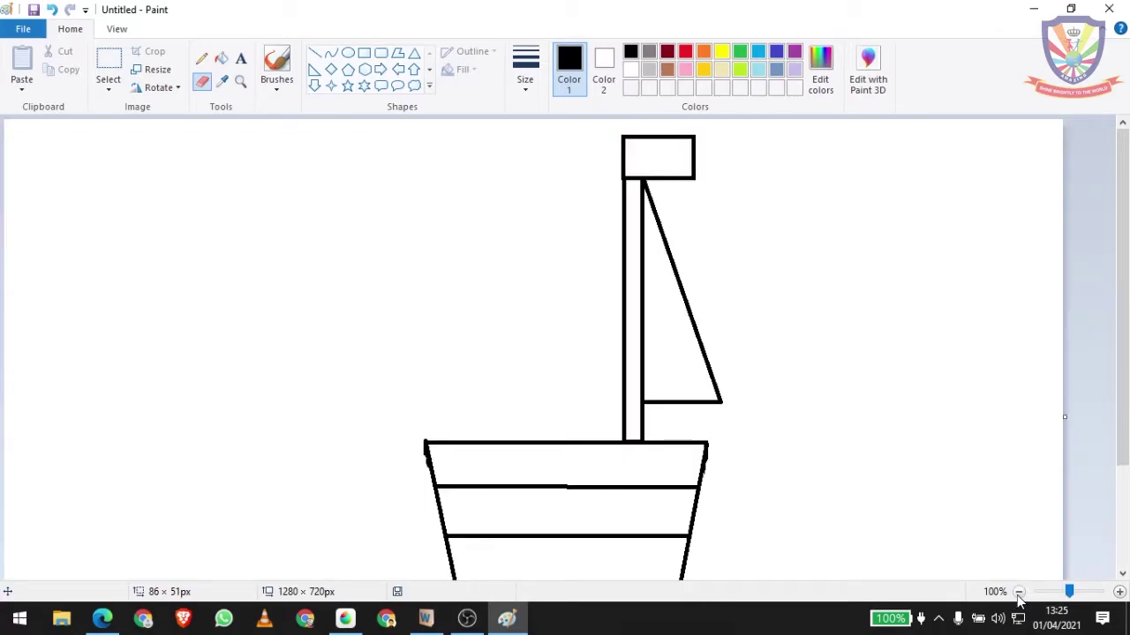
left_click(1019, 592)
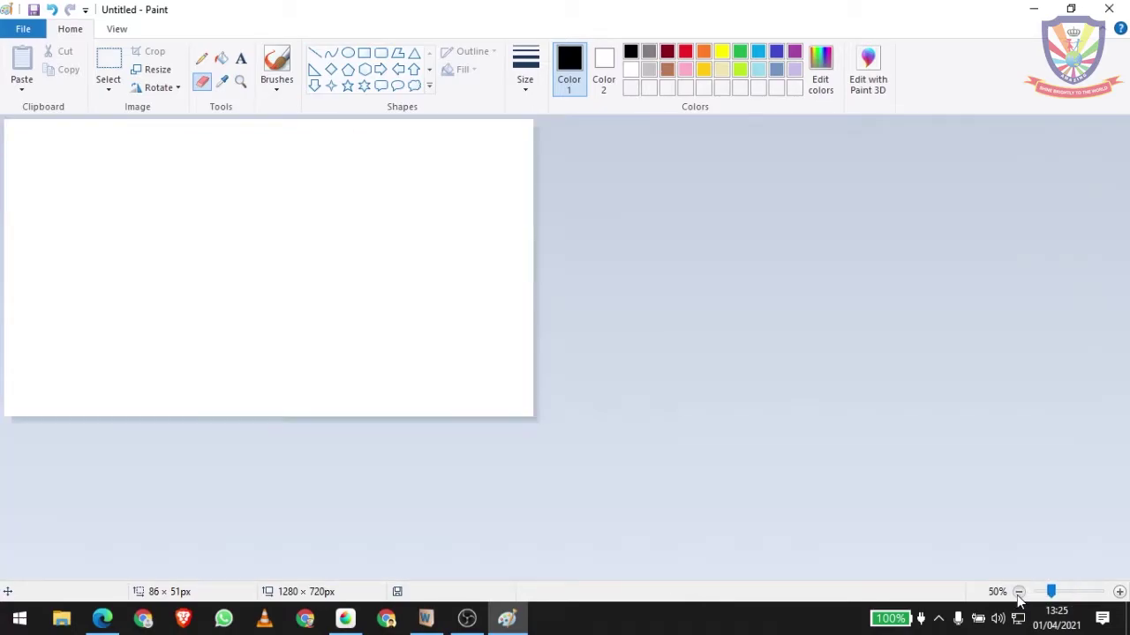
left_click(1119, 593)
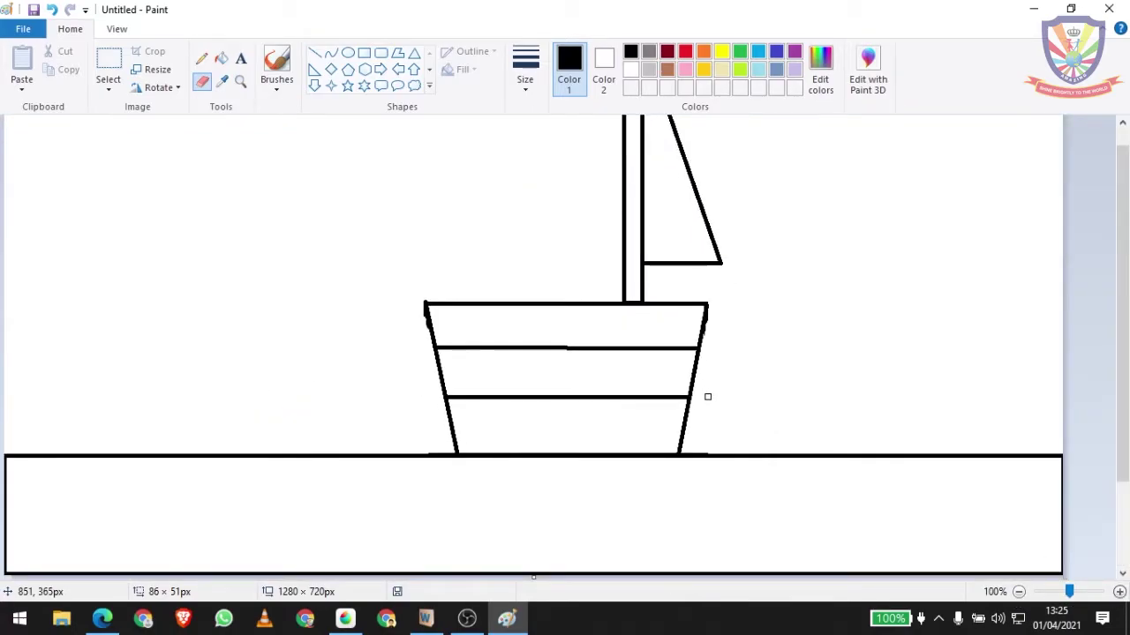
scroll(697, 384, "up", 1)
scroll(677, 369, "down", 1)
scroll(665, 366, "up", 1)
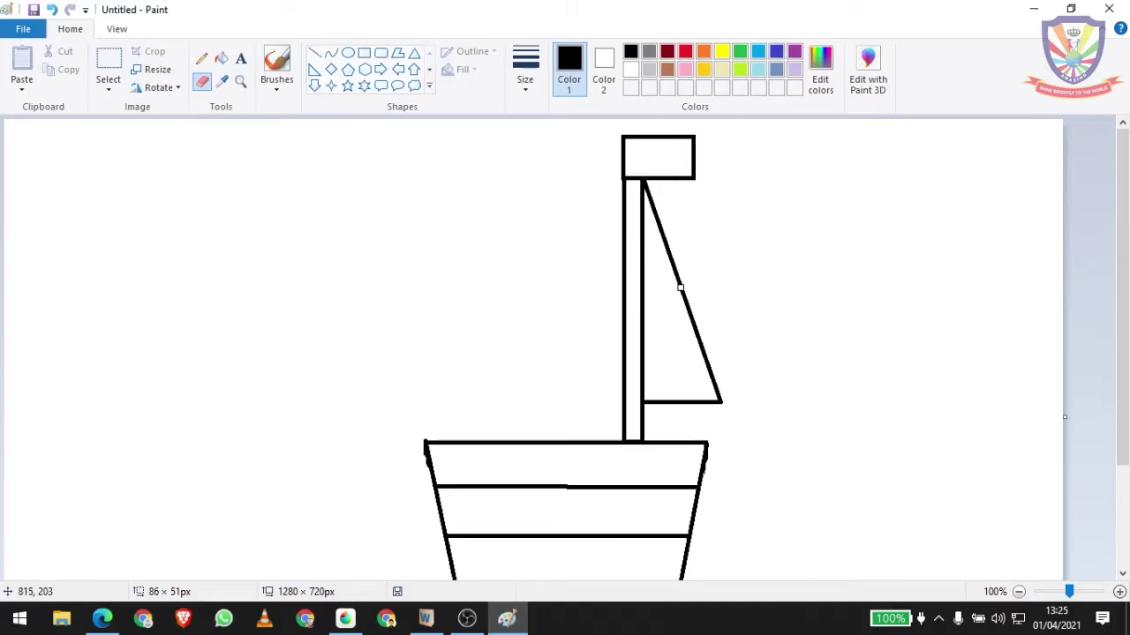
left_click(348, 52)
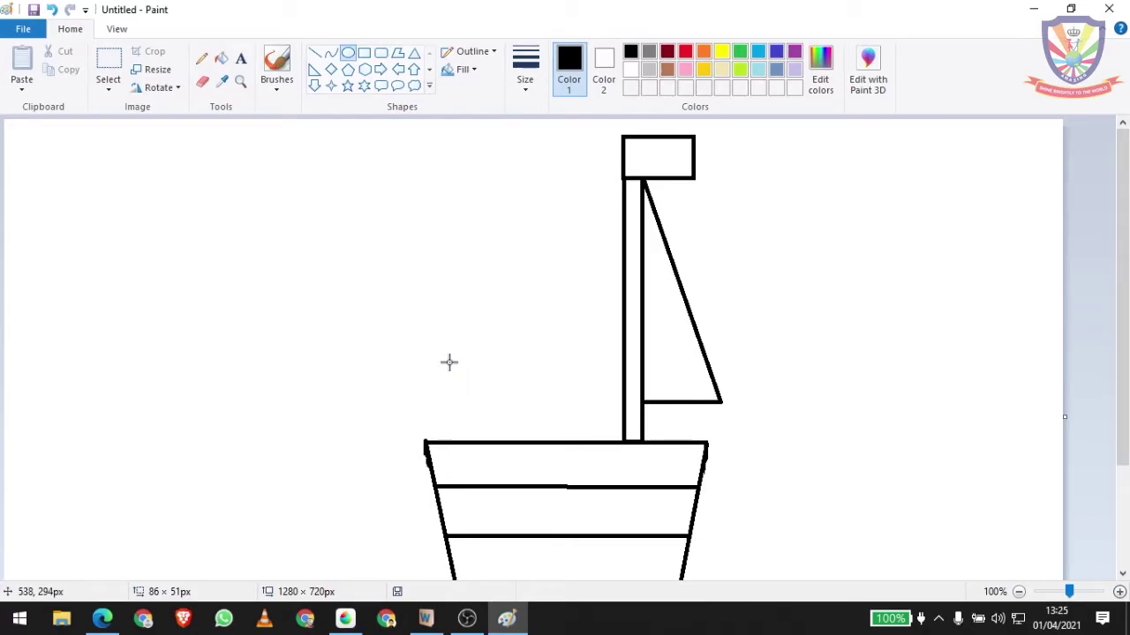
Step: Draw a round head on the hull with a widened box beneath it
mouse_move(449, 351)
left_mouse_down()
mouse_move(530, 422)
mouse_move(518, 419)
left_mouse_up()
left_click_drag(477, 377, 472, 368)
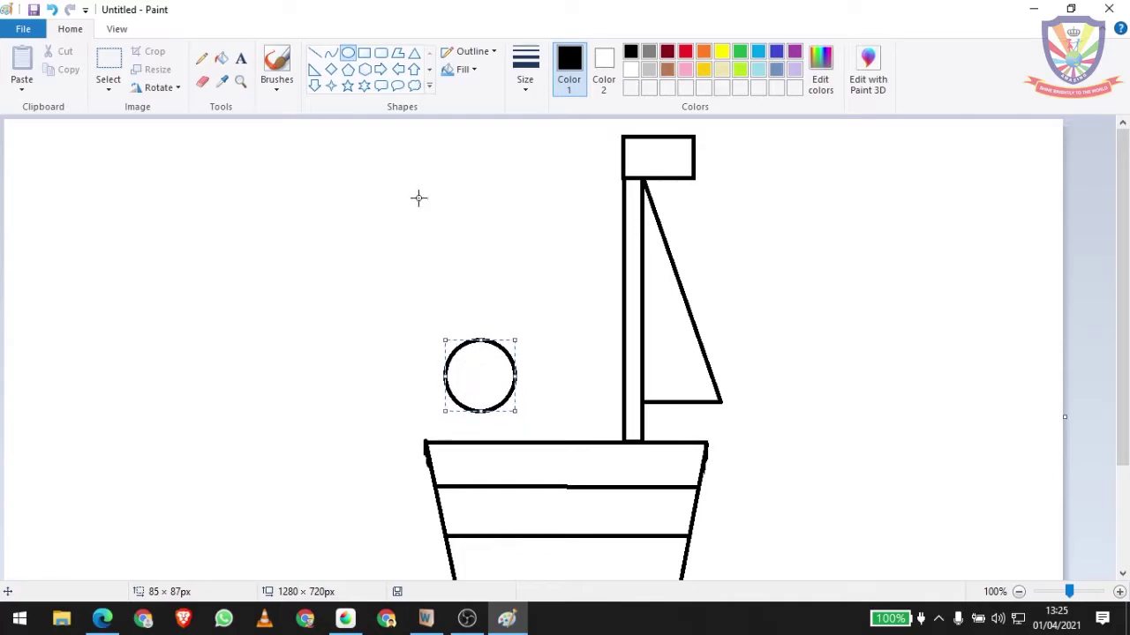
left_click(418, 197)
left_click(365, 55)
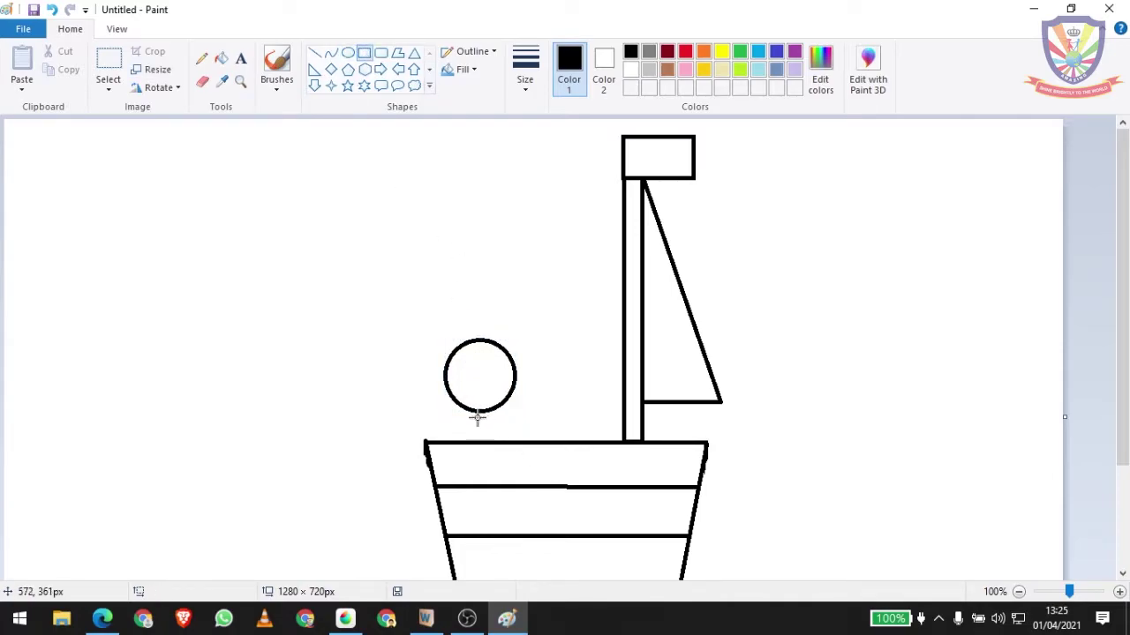
left_click_drag(467, 412, 498, 442)
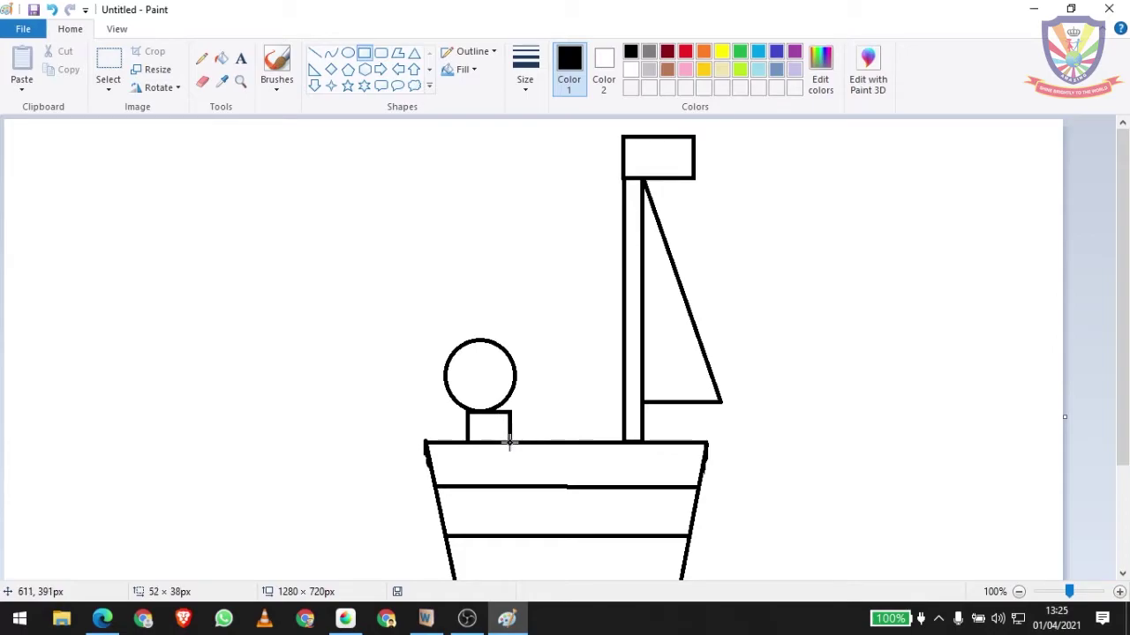
left_click_drag(499, 441, 510, 442)
left_click(527, 343)
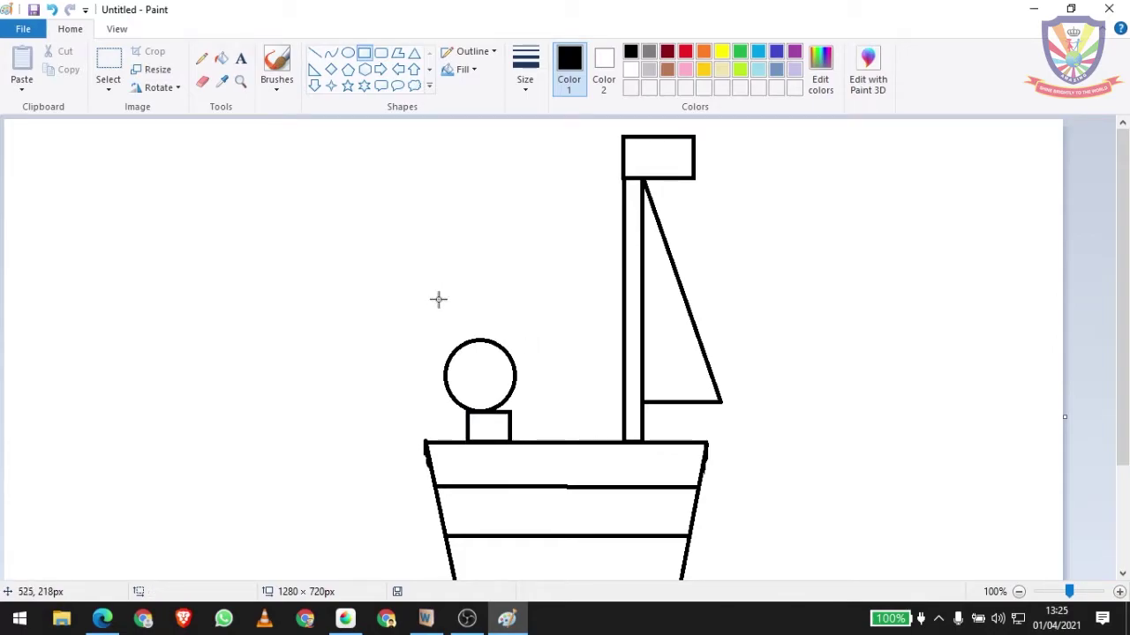
Step: Draw a rectangular hat above the head, redoing a misplaced first attempt
left_click_drag(431, 301, 508, 350)
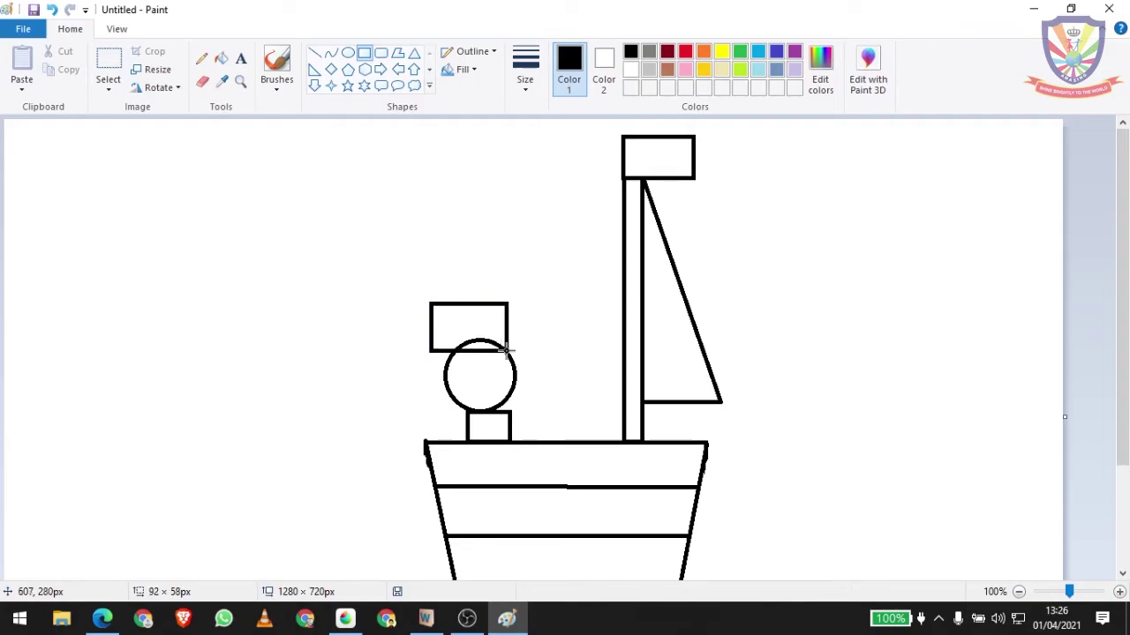
key("ctrl+z")
left_click_drag(443, 315, 510, 351)
left_click(567, 336)
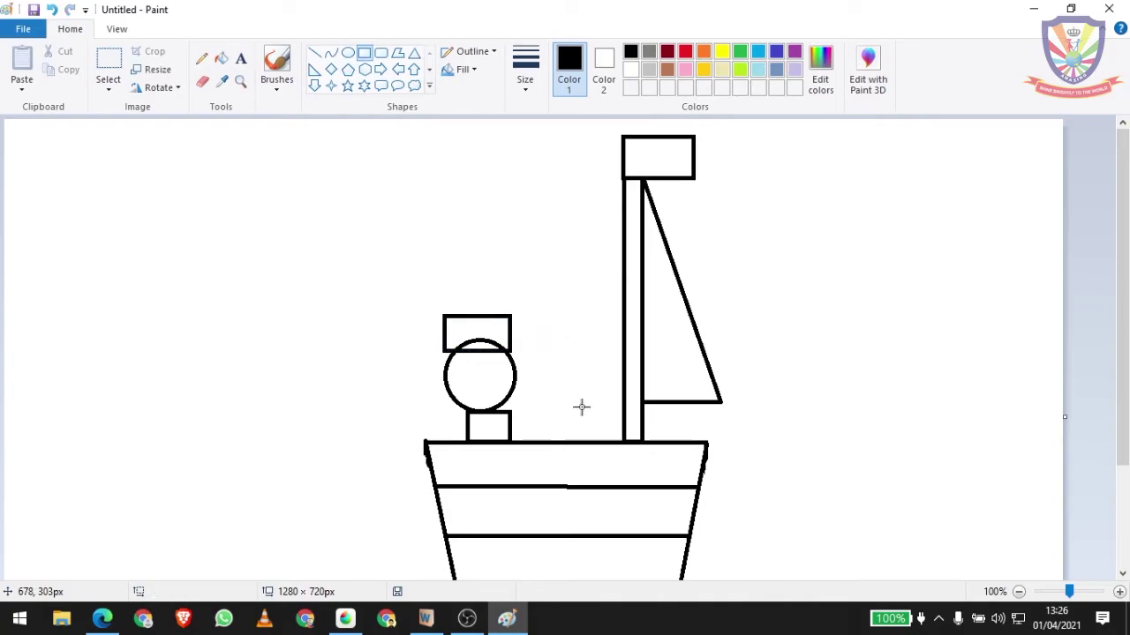
left_click(1118, 593)
Step: Erase the head's outline showing inside the hat
scroll(949, 474, "down", 5)
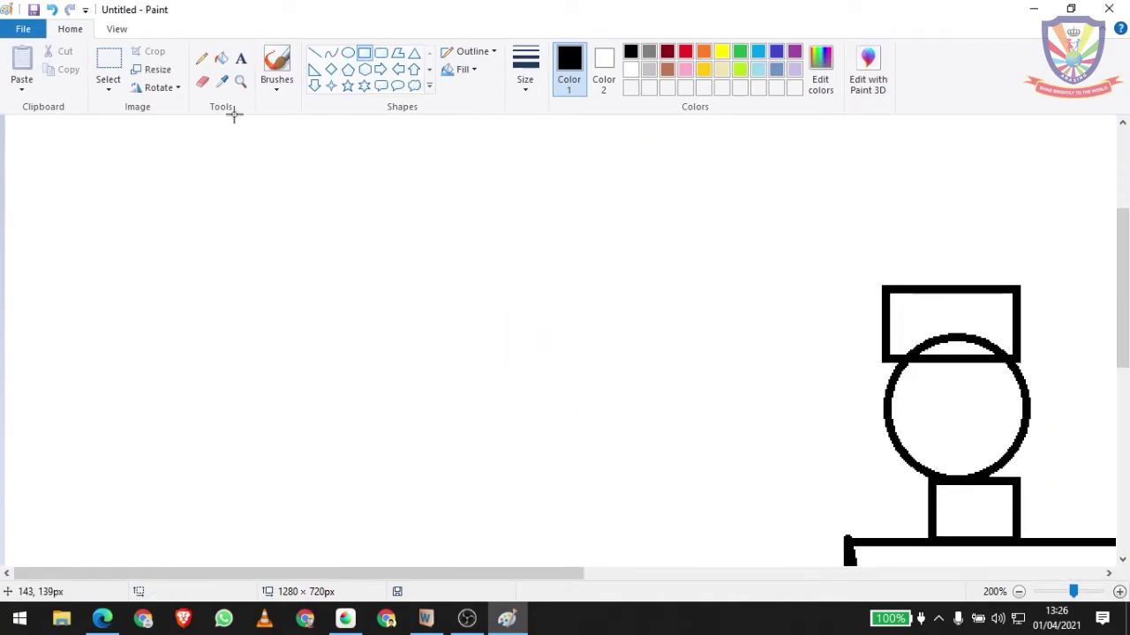
left_click(203, 81)
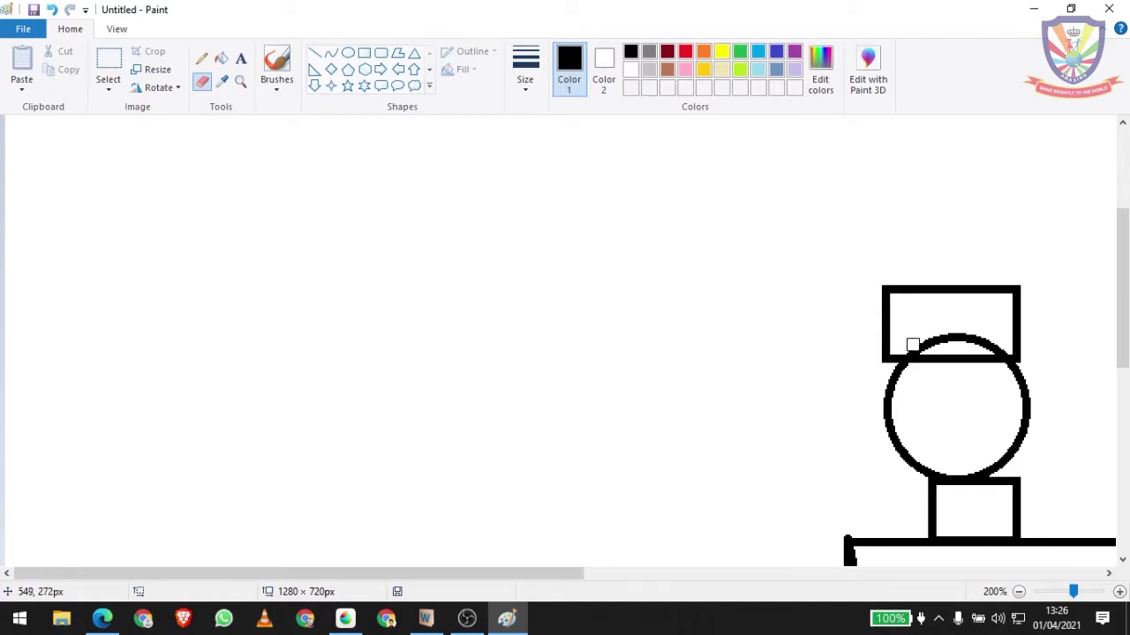
left_click_drag(912, 344, 954, 337)
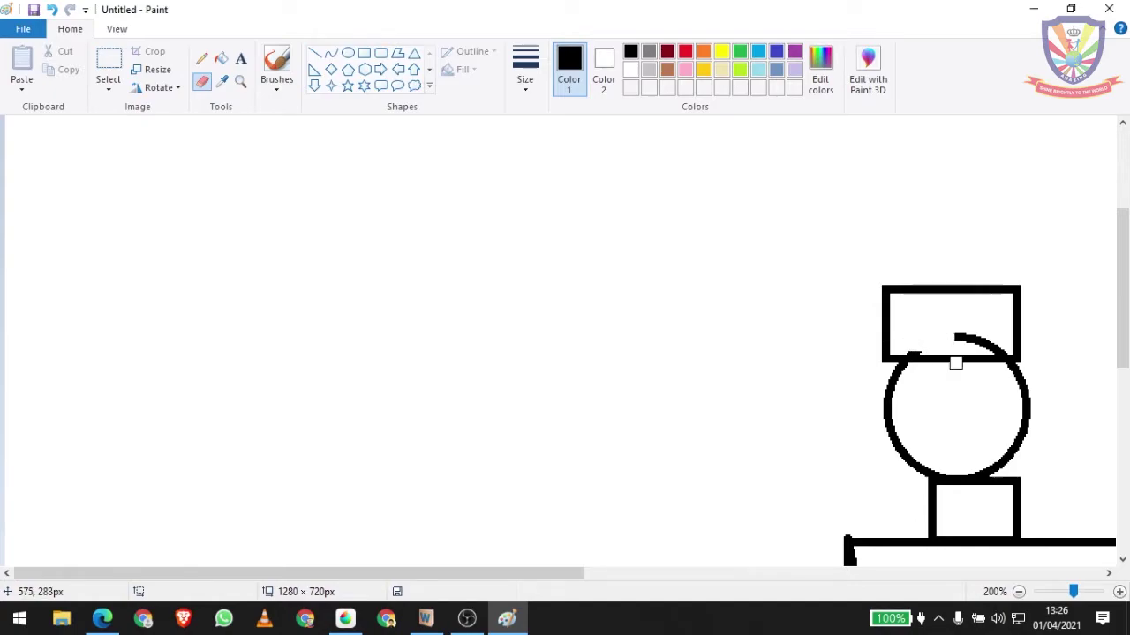
Step: Zoom in closer and erase the leftover blob on the hat's bottom edge
left_click(1118, 593)
left_click_drag(297, 575, 570, 578)
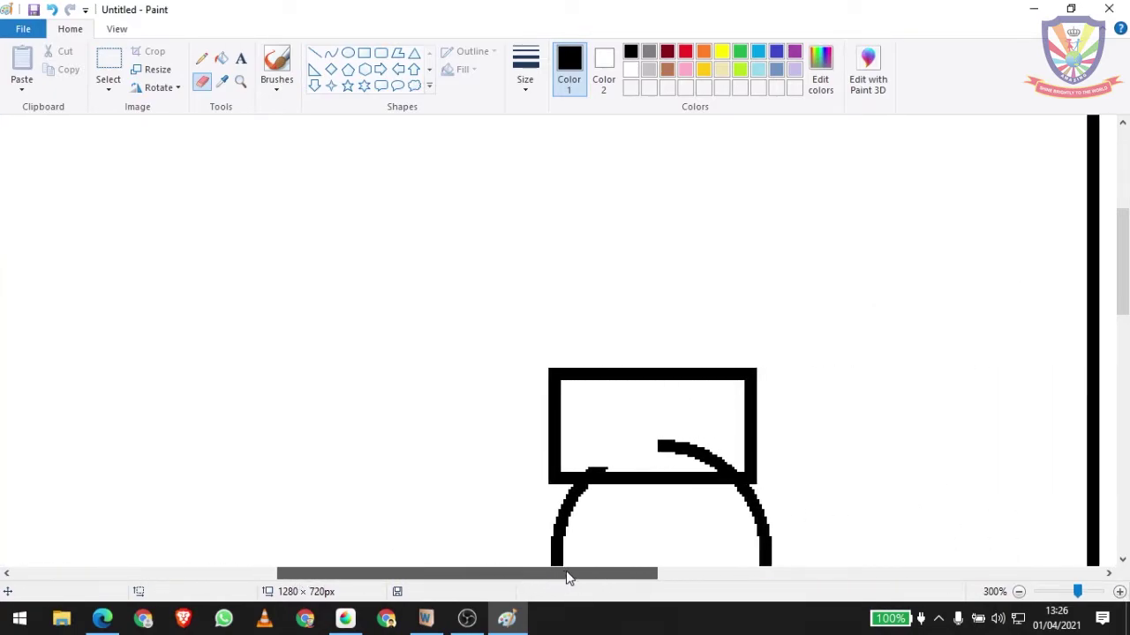
mouse_move(664, 444)
left_mouse_down()
mouse_move(690, 442)
mouse_move(727, 462)
left_mouse_up()
left_click_drag(624, 455, 586, 463)
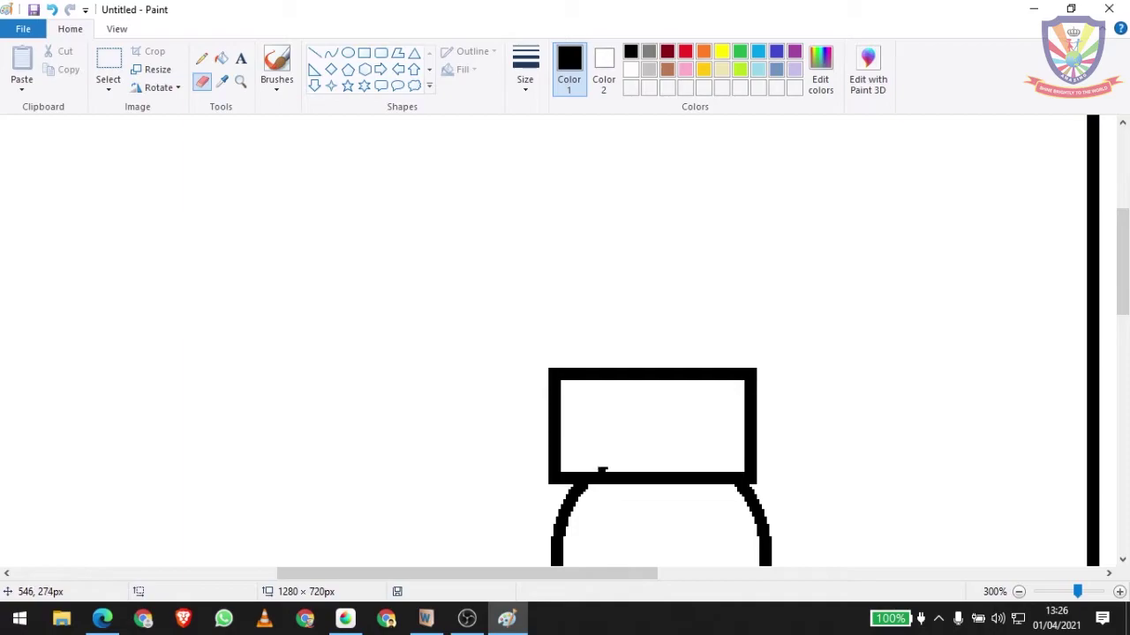
scroll(709, 444, "down", 2)
scroll(712, 446, "down", 4)
scroll(711, 446, "up", 3)
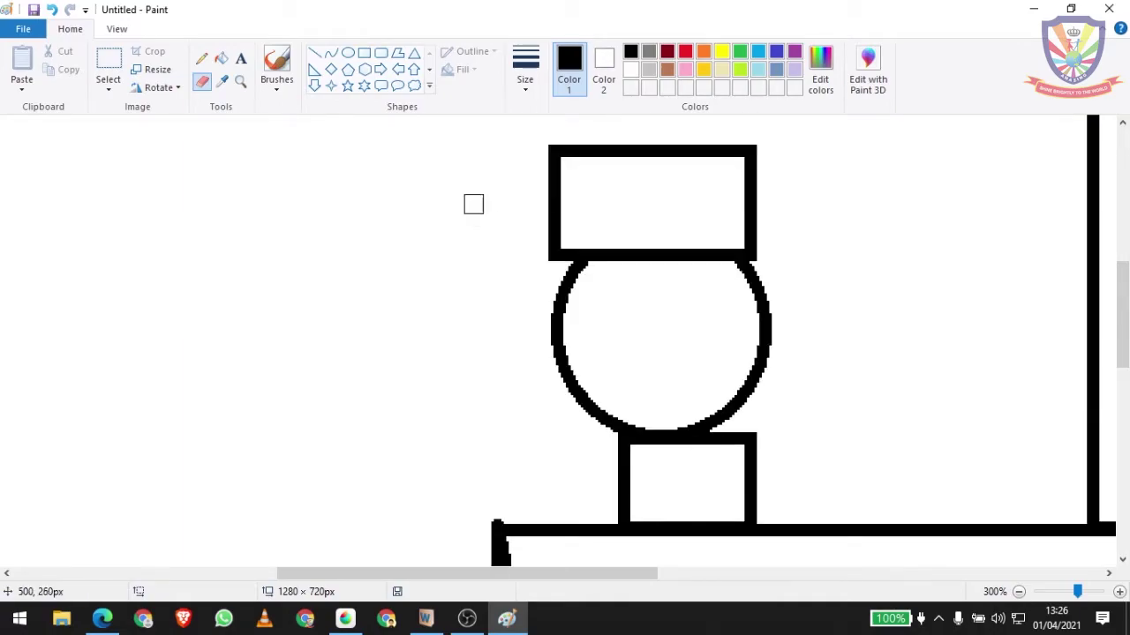
left_click(279, 64)
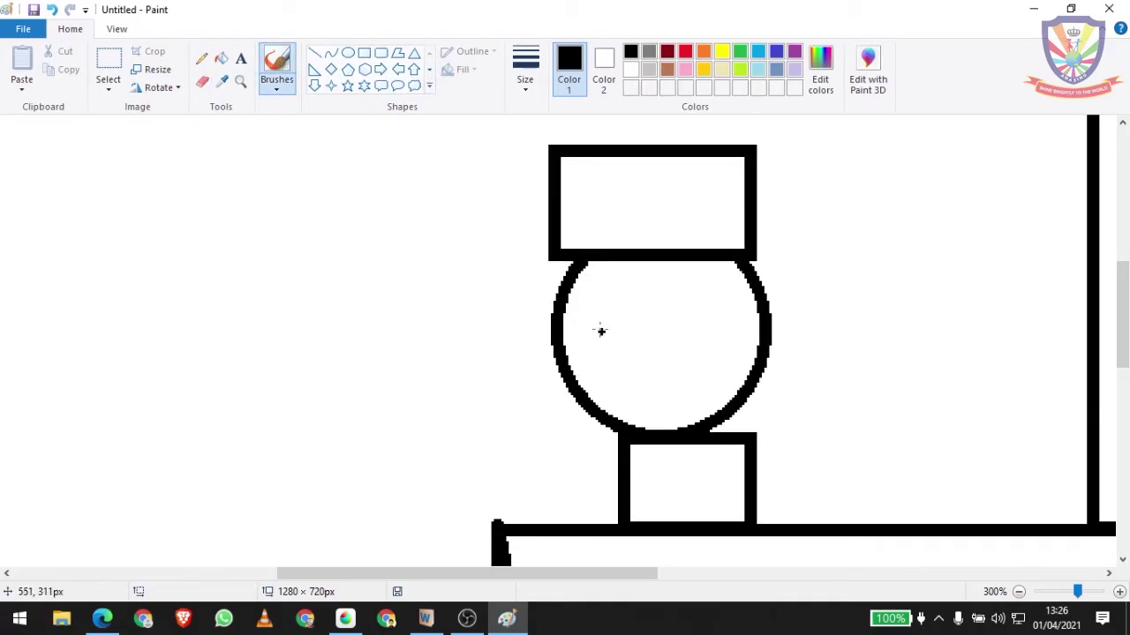
Step: Paint two dot eyes, a wavy mustache and a small smile, then zoom back out
left_click_drag(587, 319, 600, 319)
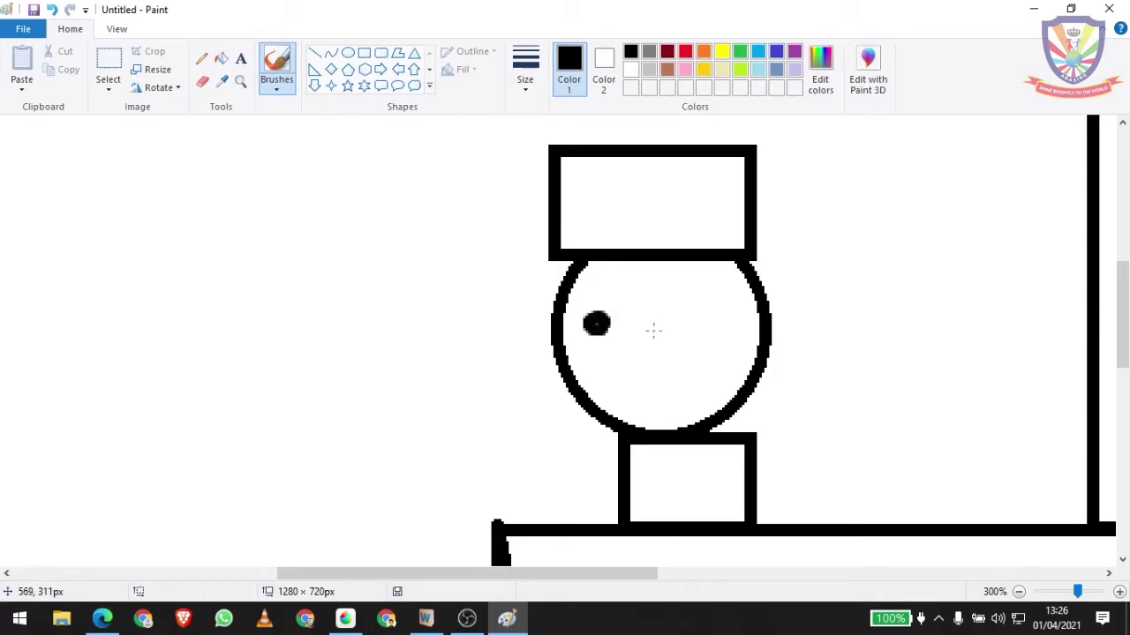
left_click_drag(694, 320, 704, 319)
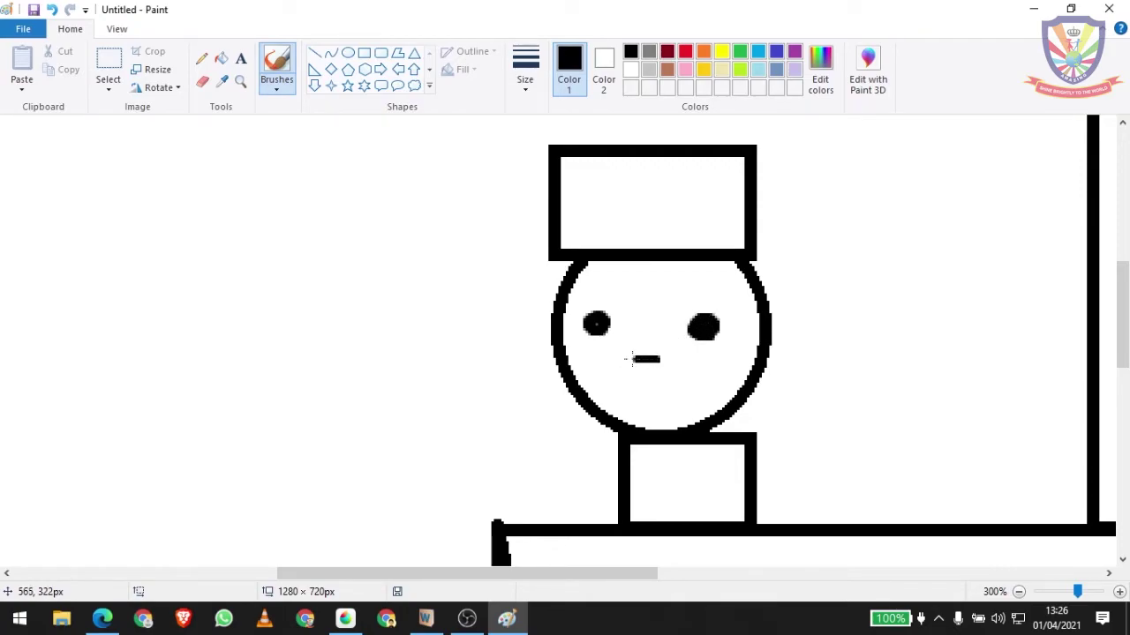
mouse_move(632, 359)
left_mouse_down()
mouse_move(587, 361)
mouse_move(628, 401)
mouse_move(687, 378)
mouse_move(719, 392)
mouse_move(686, 365)
left_mouse_up()
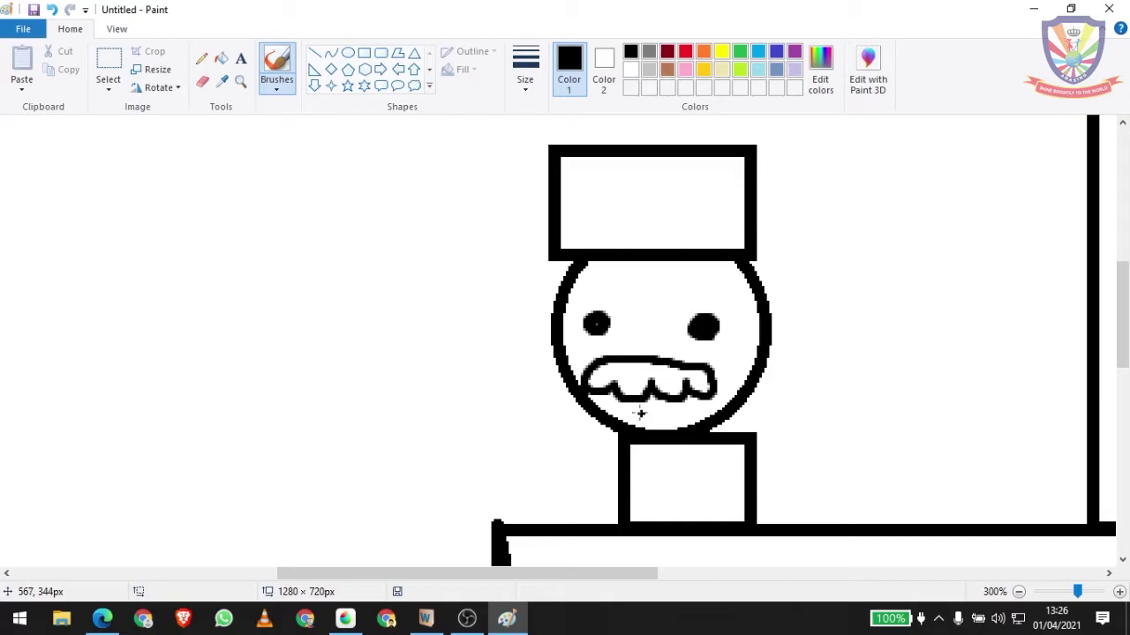
left_click_drag(663, 409, 676, 404)
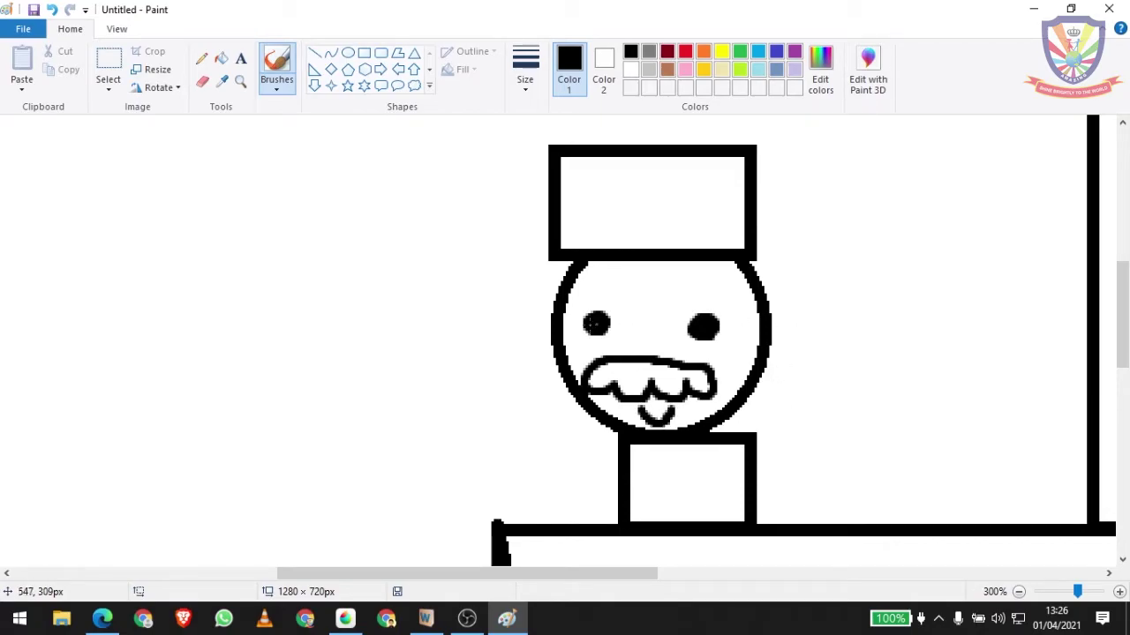
left_click(1021, 593)
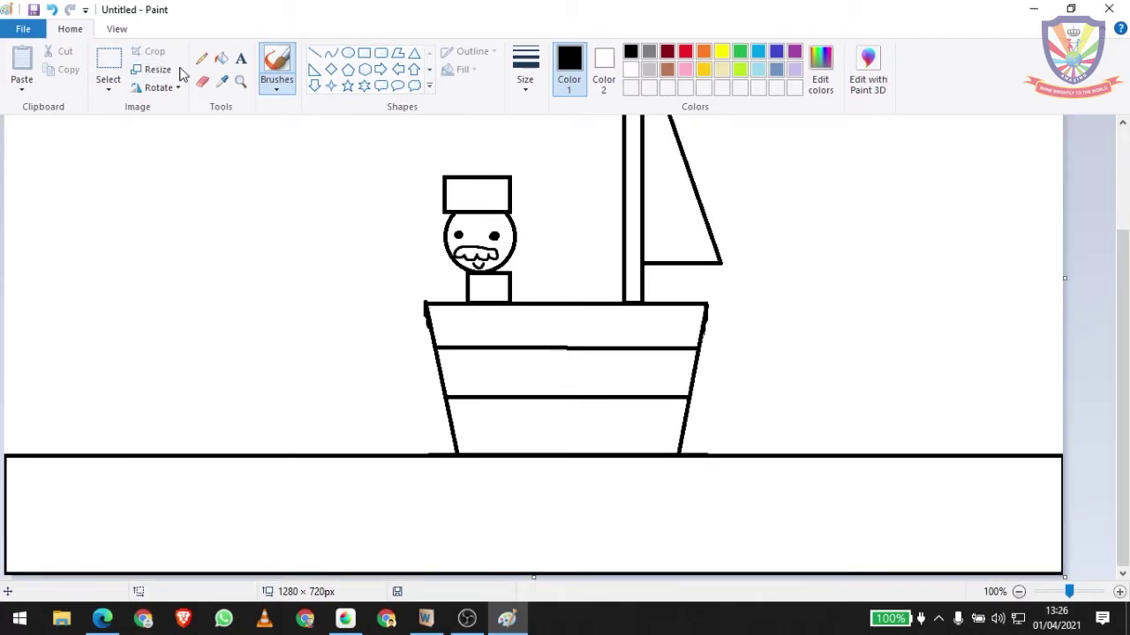
left_click(415, 86)
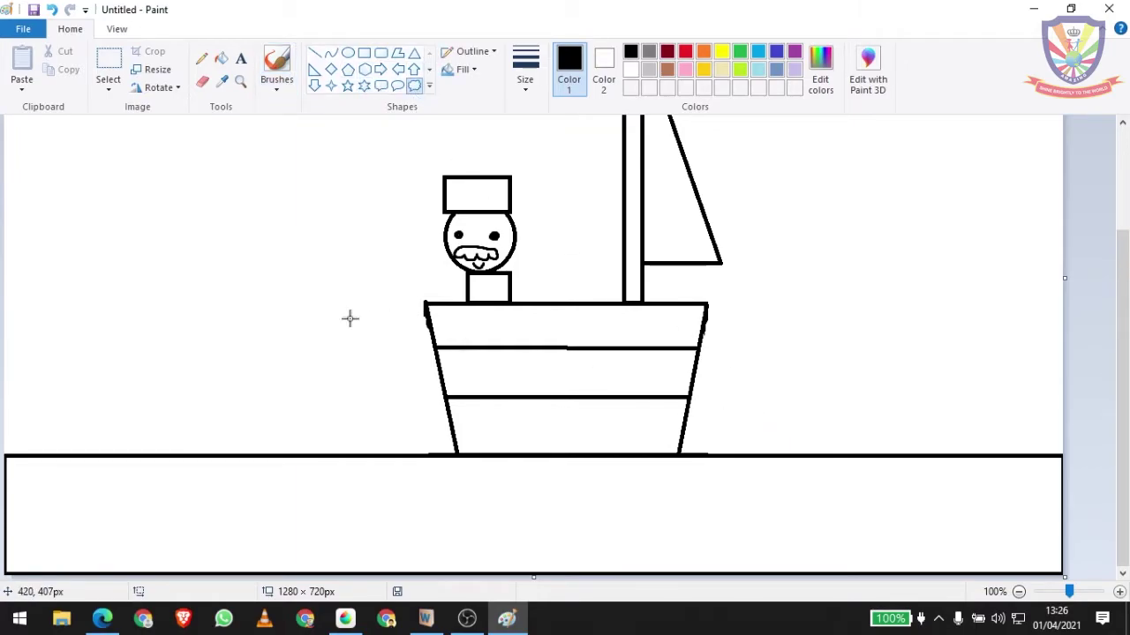
Step: Draw a Cloud callout outline in the upper-left sky of the canvas
scroll(265, 283, "up", 3)
left_click_drag(63, 167, 311, 349)
left_click(203, 82)
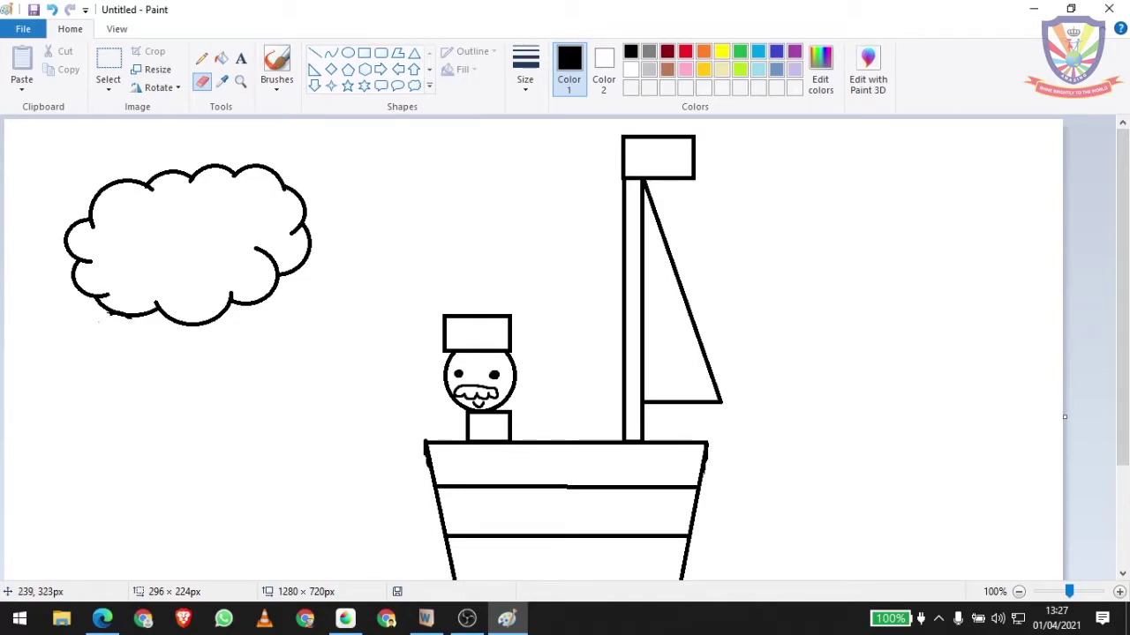
left_click(240, 80)
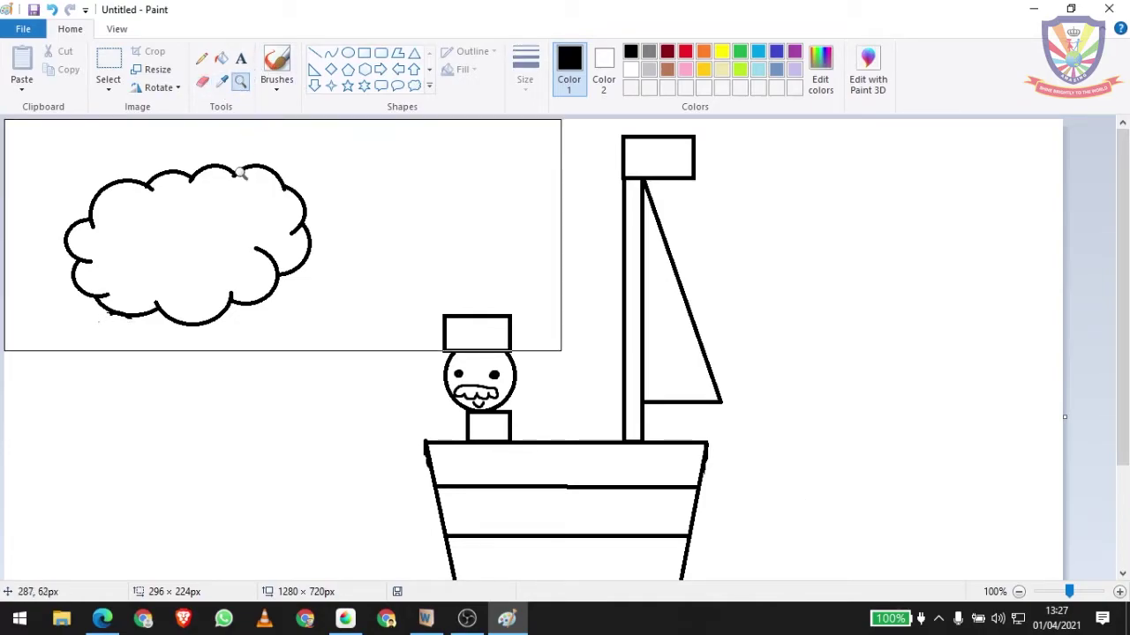
Step: Magnify the cloud and erase stray bumps, a tail and a dot near its lower edge
left_click(201, 192)
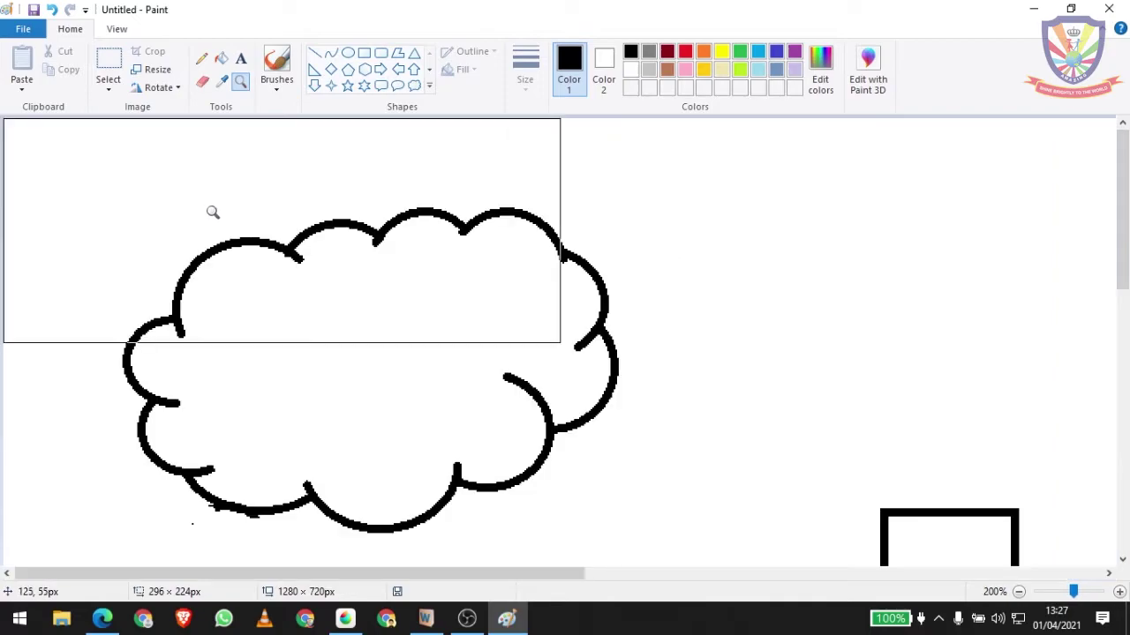
left_click(325, 474)
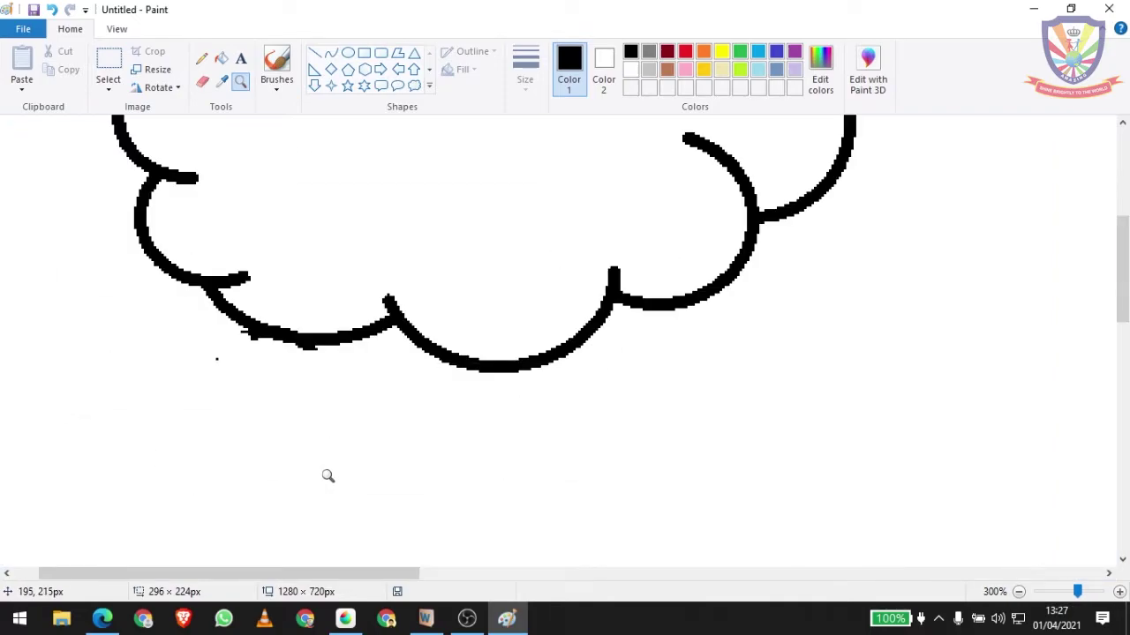
left_click(207, 84)
left_click_drag(318, 360, 243, 343)
mouse_move(245, 292)
left_mouse_down()
mouse_move(224, 273)
mouse_move(241, 274)
left_mouse_up()
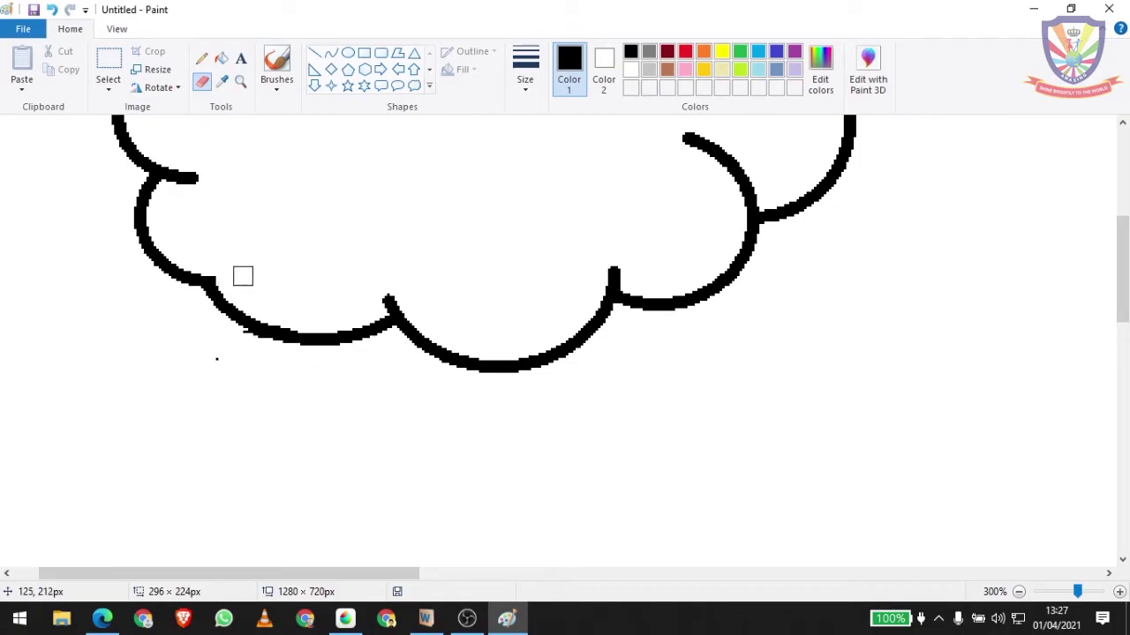
left_click_drag(385, 306, 385, 298)
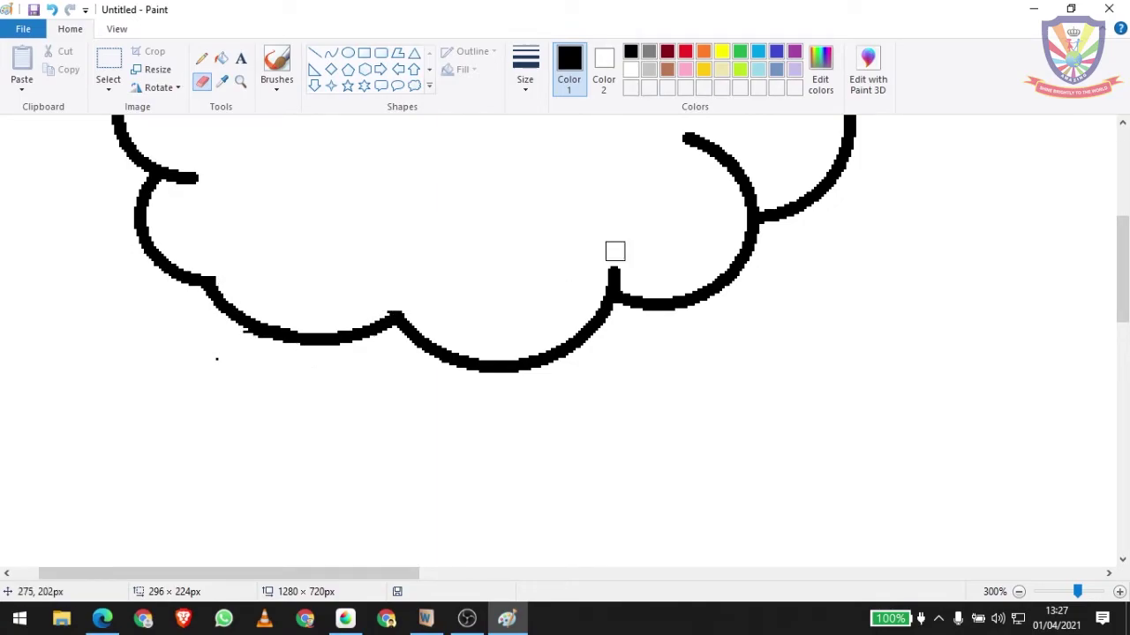
Step: Erase the remaining stray tails, notch and spur at the cloud's junctions, then zoom out
scroll(617, 277, "up", 3)
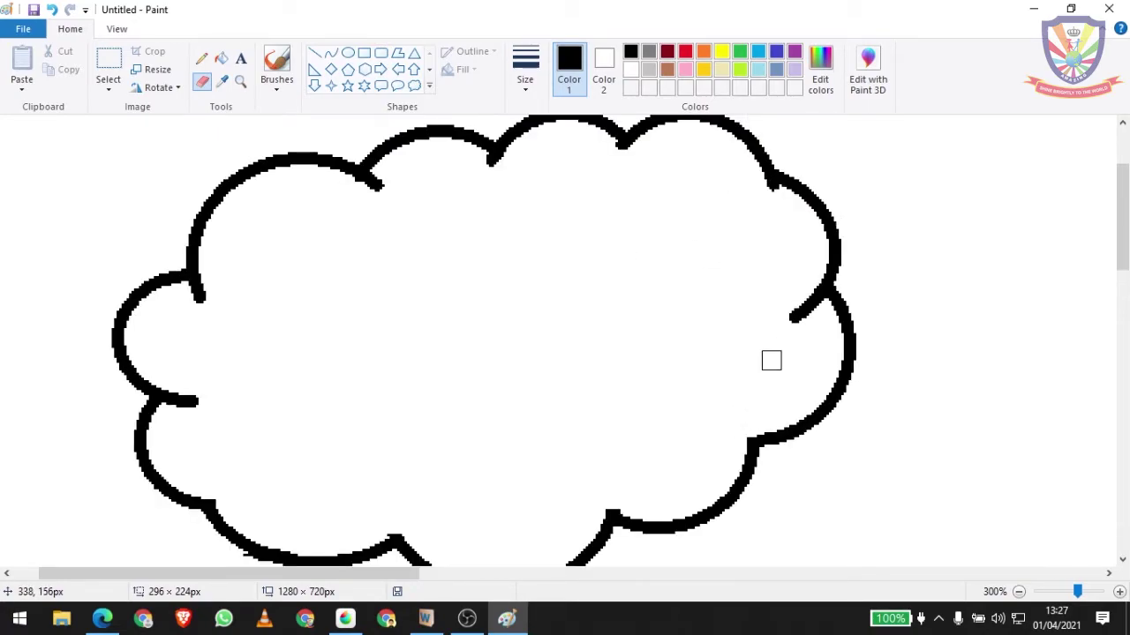
left_click_drag(771, 359, 810, 301)
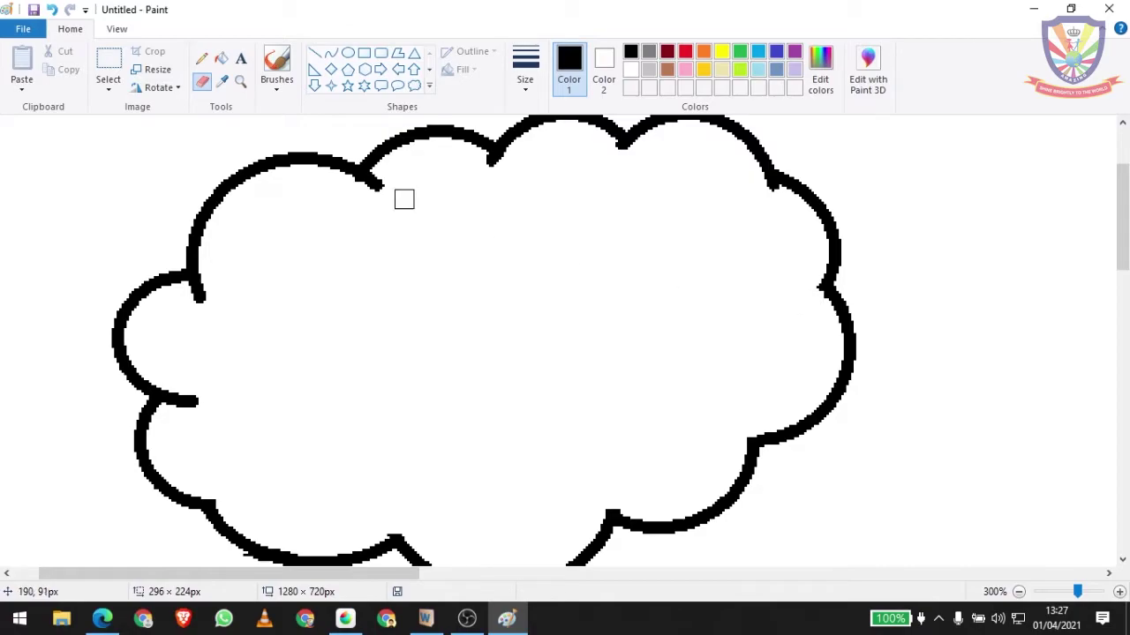
left_click_drag(403, 197, 376, 182)
left_click_drag(166, 299, 197, 288)
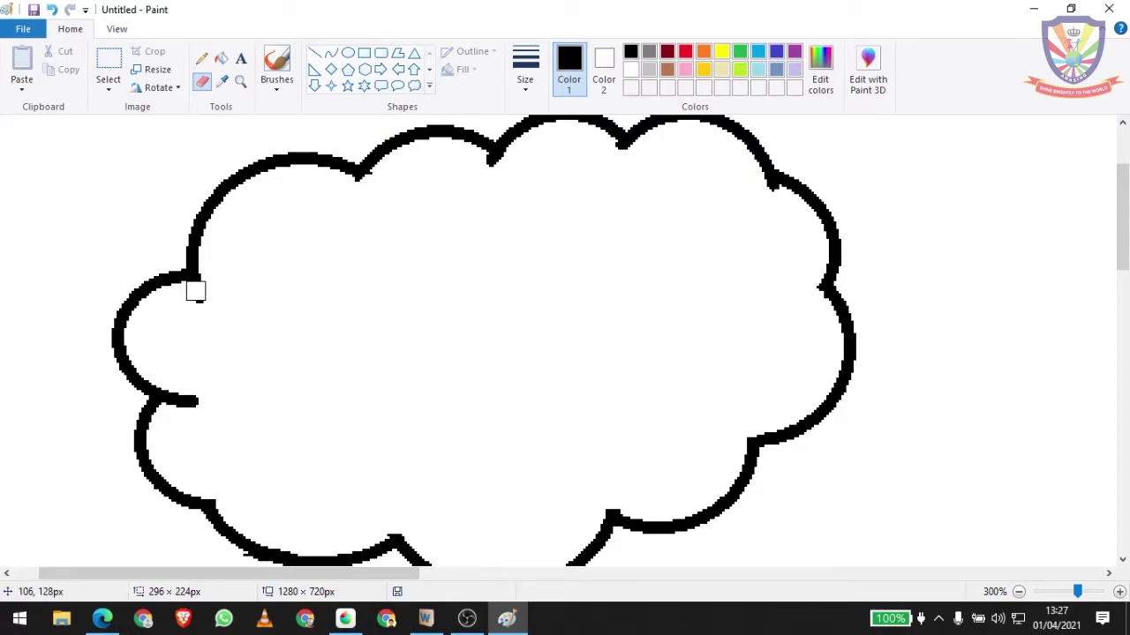
left_click_drag(144, 385, 182, 396)
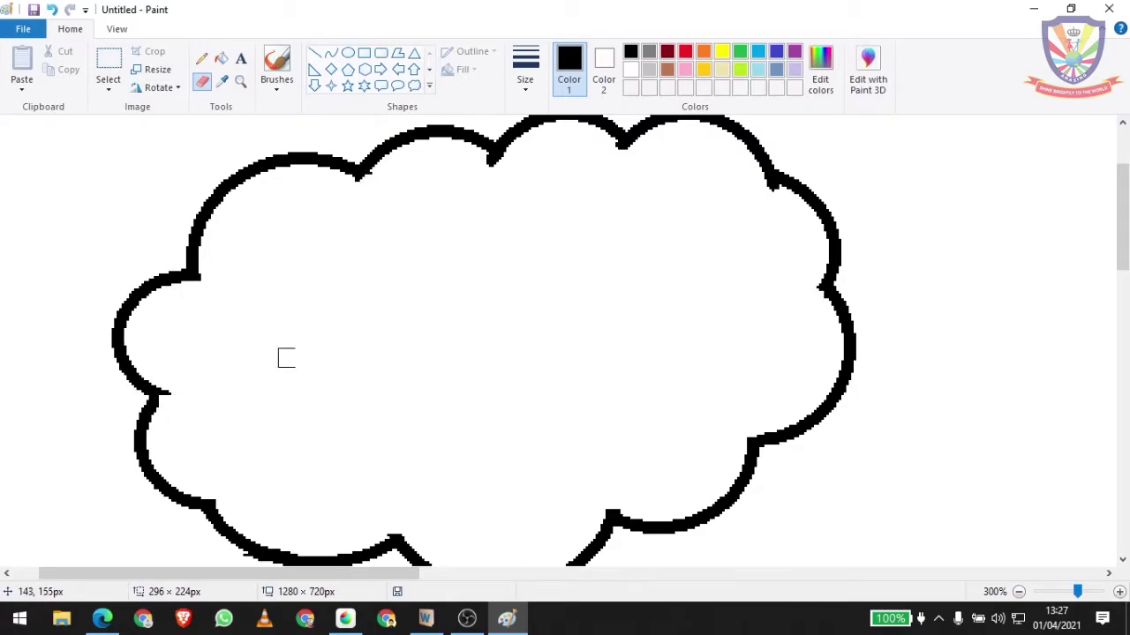
left_click(492, 164)
left_click(169, 391)
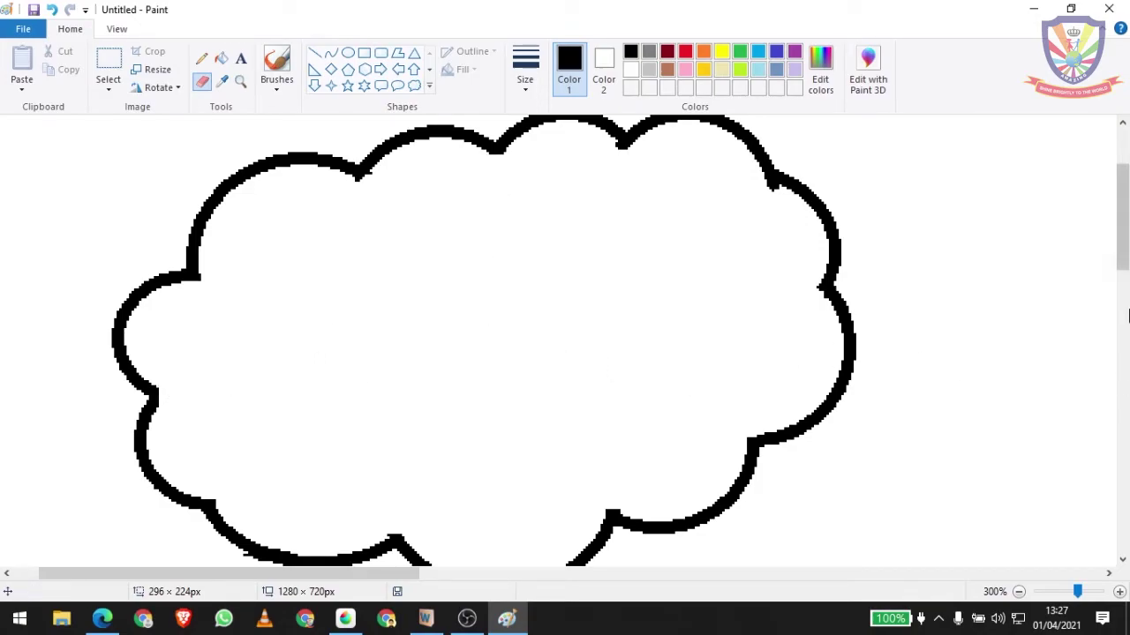
left_click(1019, 591)
left_click(1019, 592)
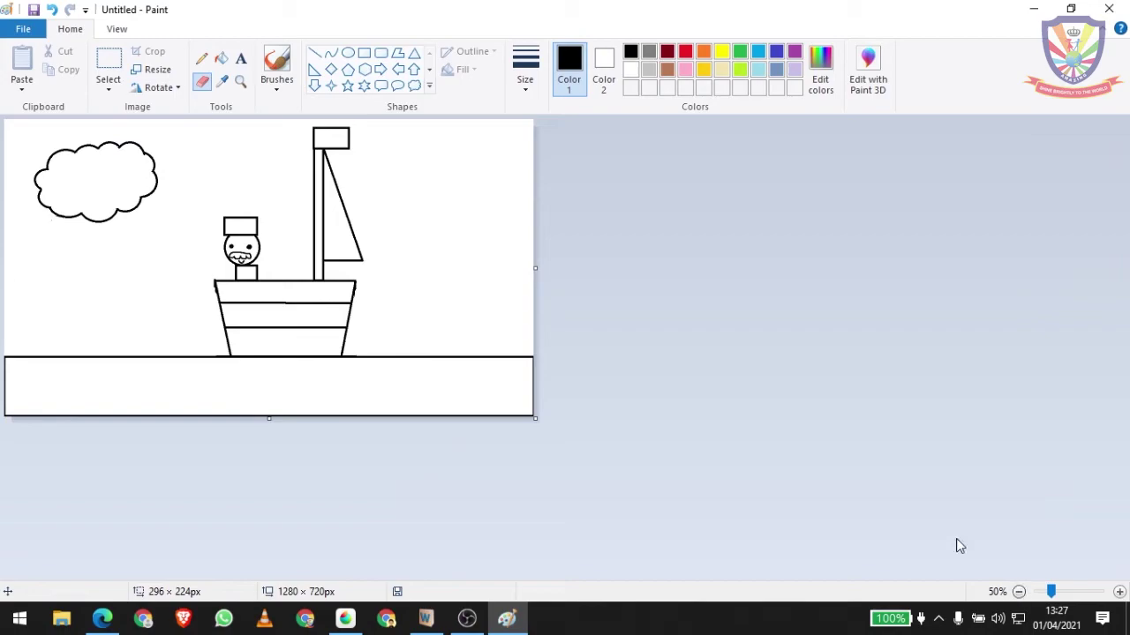
Step: Draw a thought-bubble cloud right of the mast and nudge it slightly right
left_click(1119, 591)
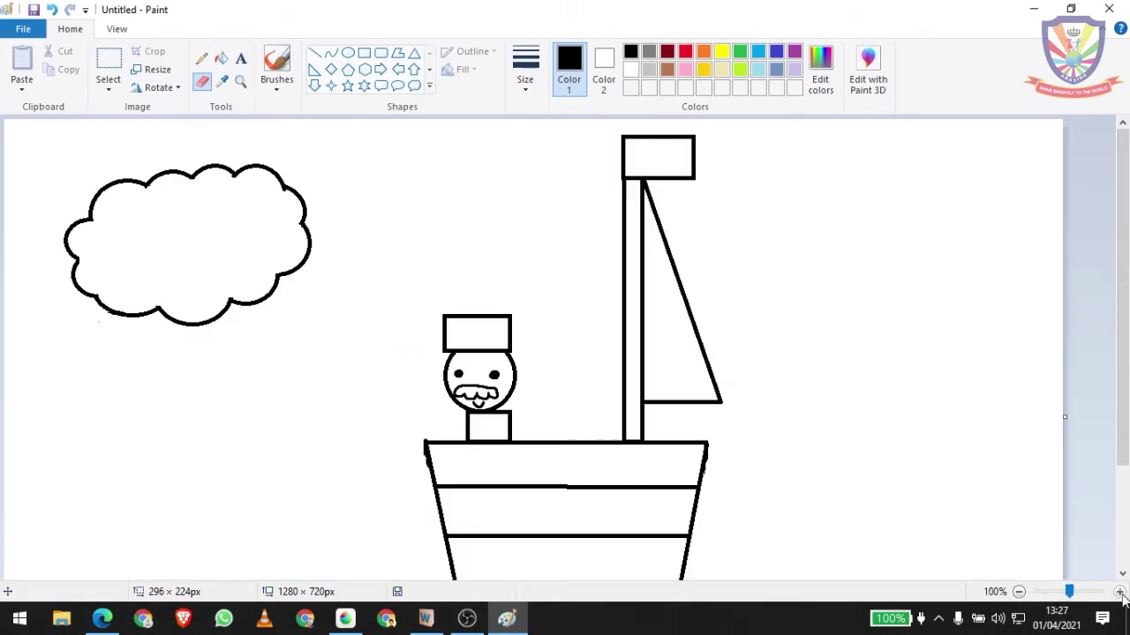
scroll(706, 245, "down", 3)
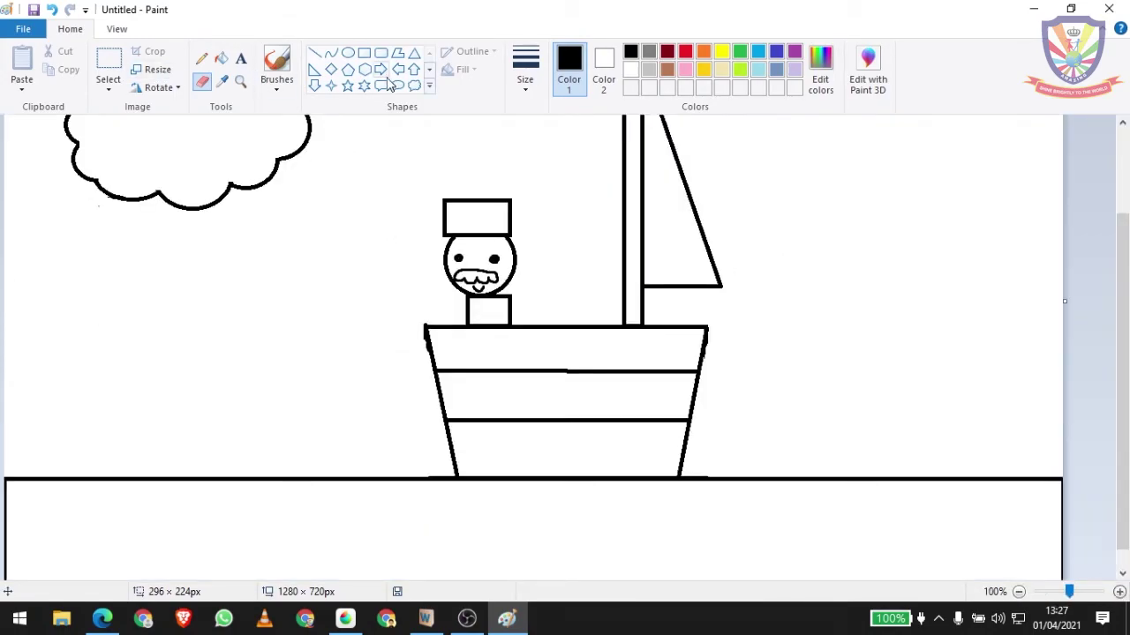
left_click(414, 85)
scroll(945, 225, "up", 3)
mouse_move(764, 244)
left_mouse_down()
mouse_move(994, 406)
mouse_move(983, 417)
left_mouse_up()
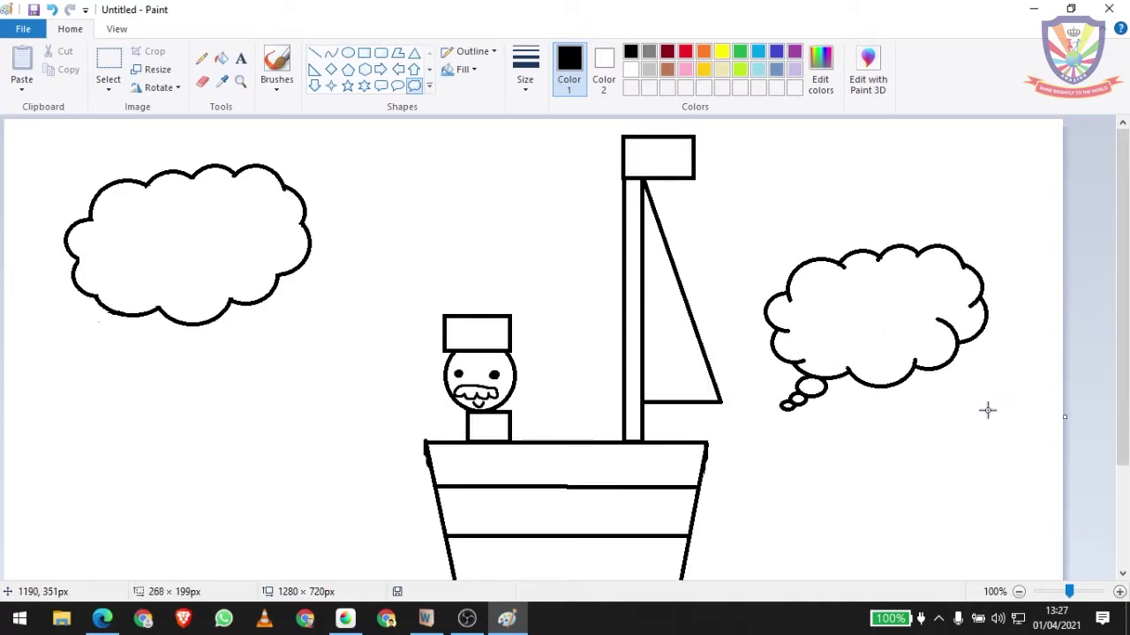
left_click_drag(877, 321, 900, 323)
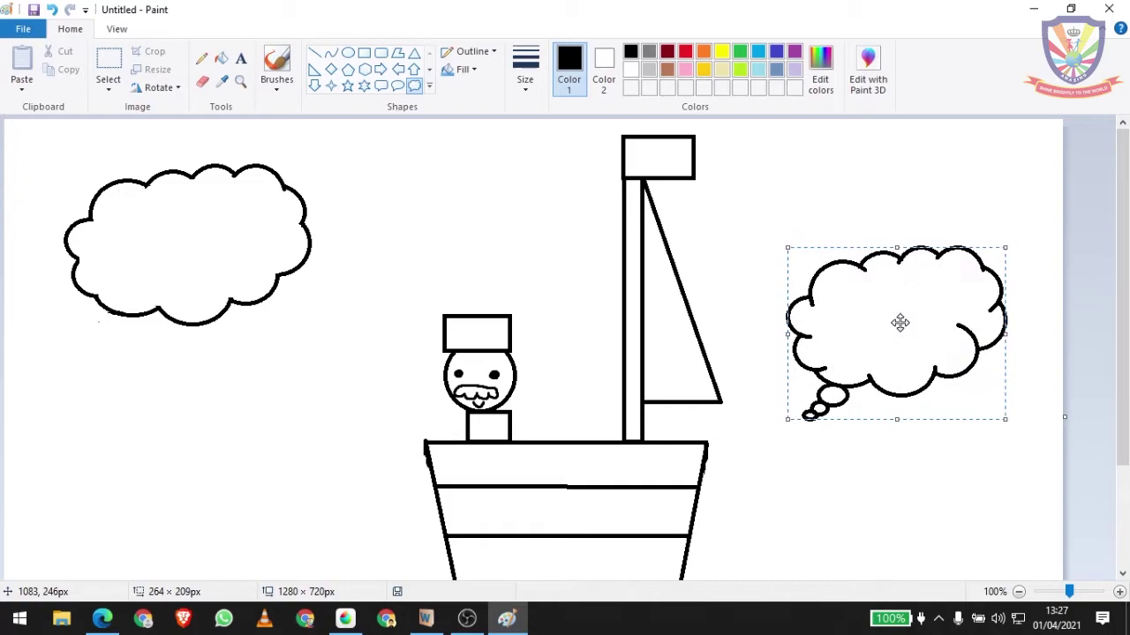
left_click(240, 81)
Step: Magnify the right cloud and erase its small trailing bubbles and the line stub beneath
left_click(862, 336)
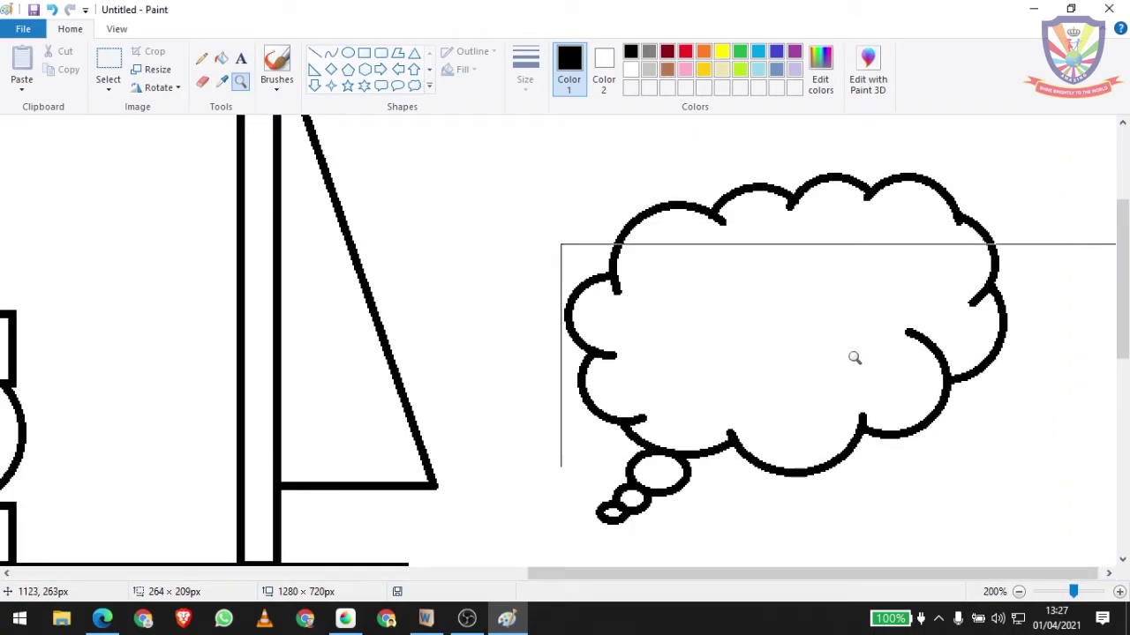
left_click(779, 450)
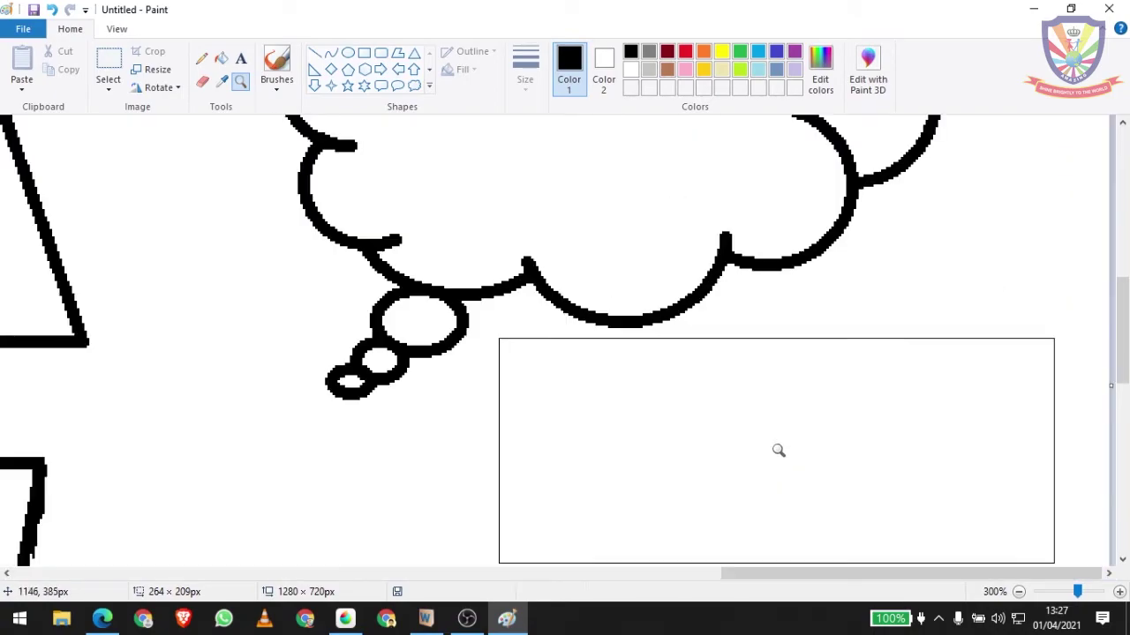
left_click(205, 80)
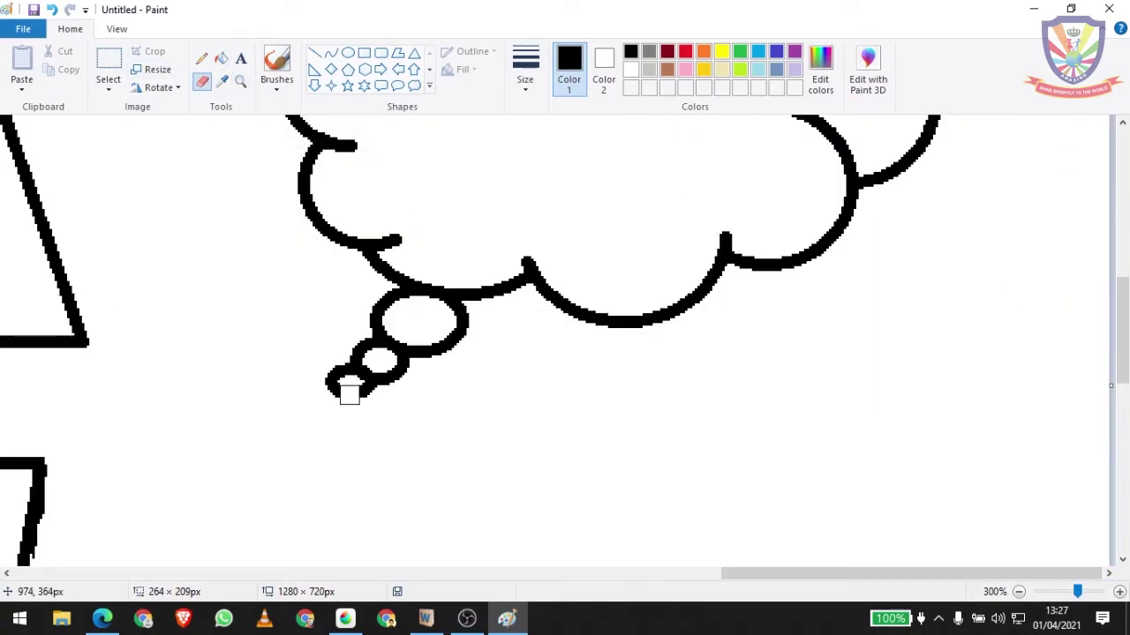
mouse_move(350, 395)
left_mouse_down()
mouse_move(323, 371)
mouse_move(388, 361)
mouse_move(454, 370)
mouse_move(383, 321)
mouse_move(385, 298)
mouse_move(458, 318)
left_mouse_up()
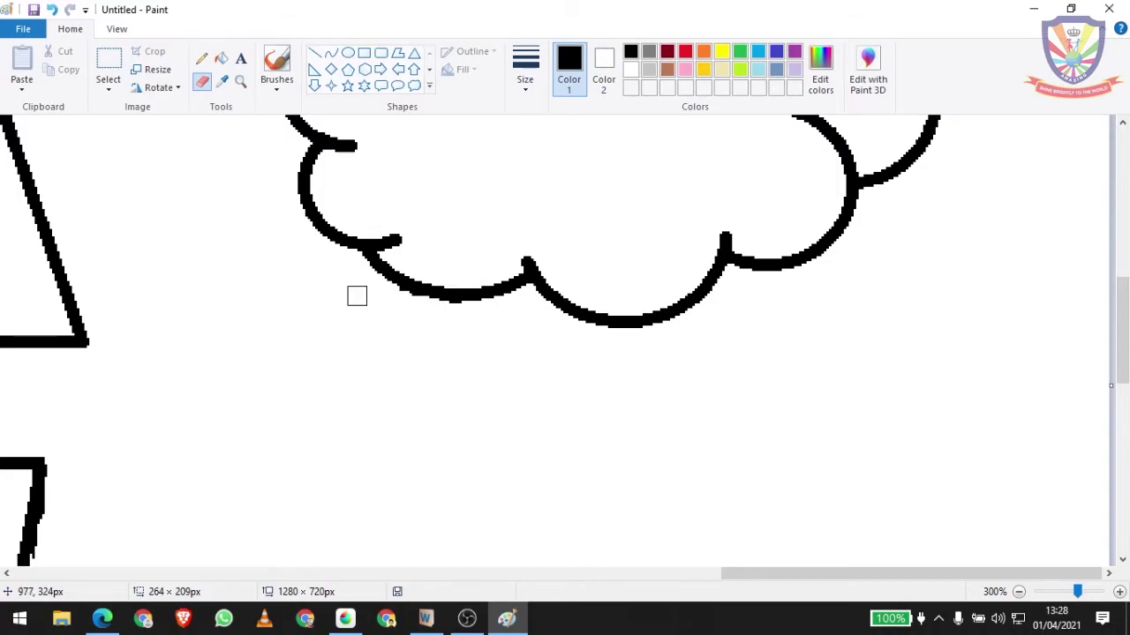
scroll(335, 305, "up", 3)
mouse_move(397, 341)
left_mouse_down()
mouse_move(389, 353)
mouse_move(351, 256)
left_mouse_up()
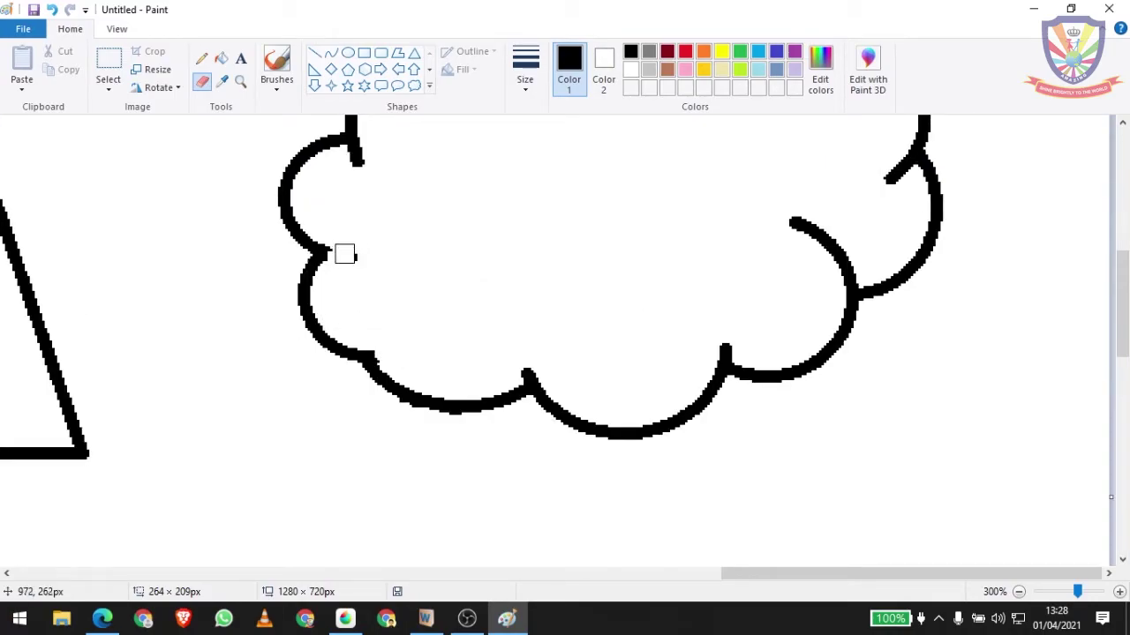
Step: Erase the leftover tails under the cloud's cusps and the stray inner curve
scroll(357, 265, "up", 5)
left_click_drag(356, 375, 386, 378)
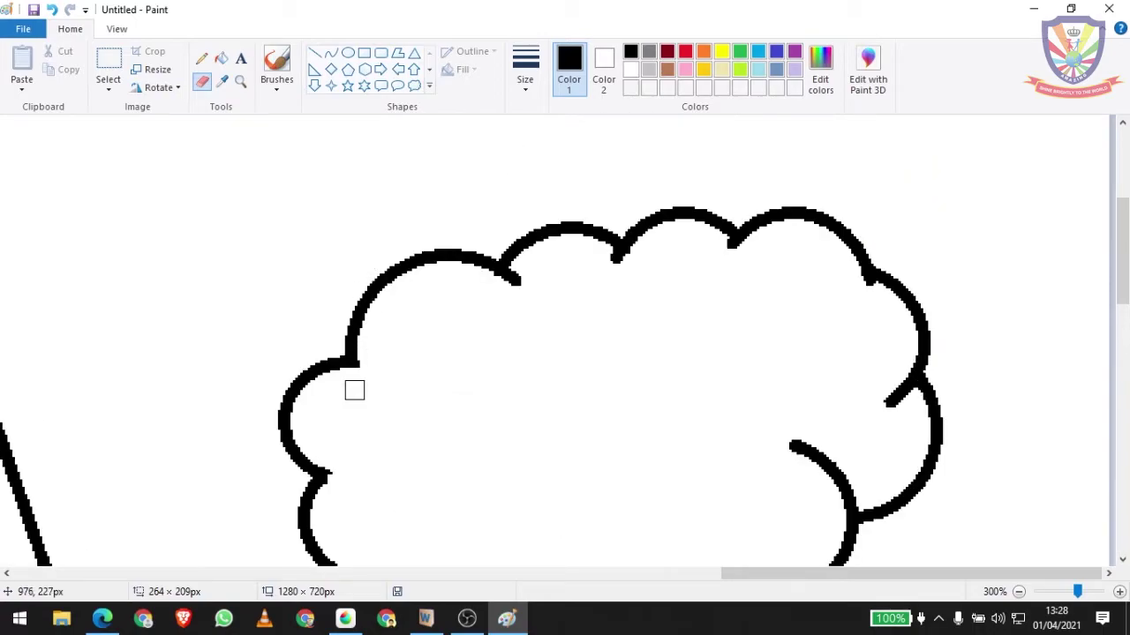
mouse_move(521, 283)
left_mouse_down()
mouse_move(510, 283)
mouse_move(621, 259)
left_mouse_up()
left_click_drag(736, 266, 734, 250)
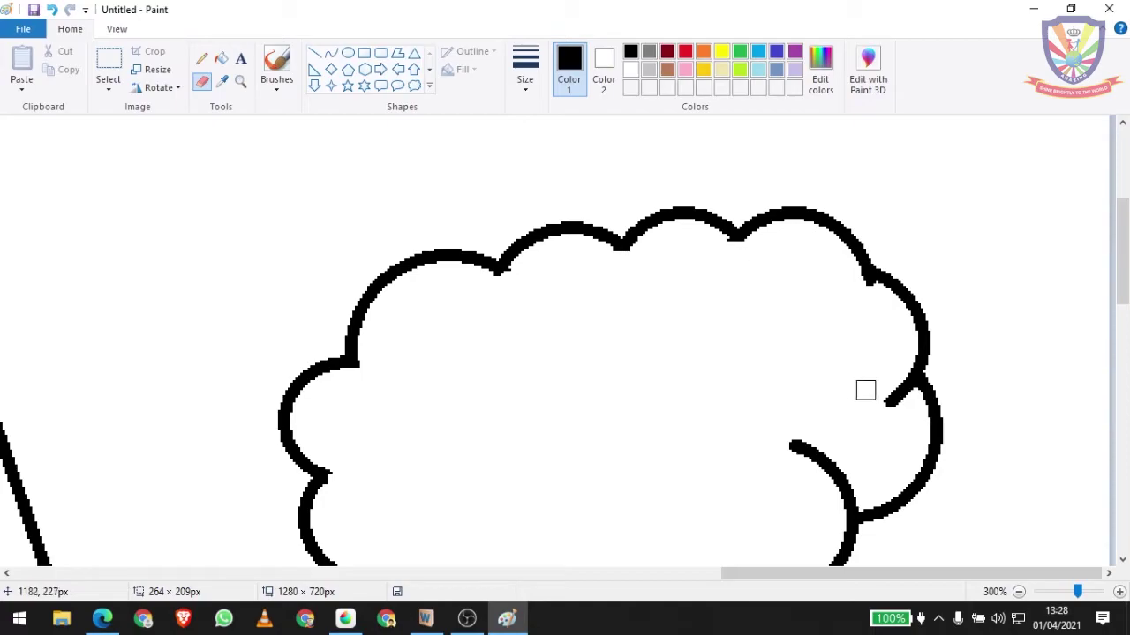
scroll(915, 406, "down", 5)
scroll(924, 257, "up", 3)
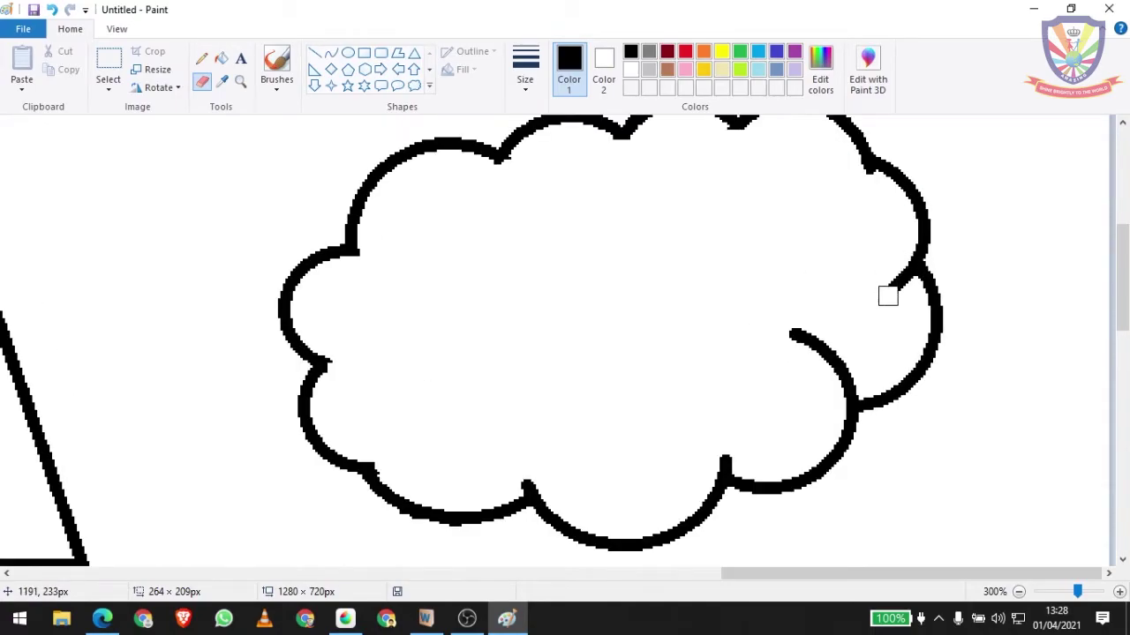
mouse_move(776, 339)
left_mouse_down()
mouse_move(809, 336)
mouse_move(847, 377)
mouse_move(840, 394)
left_mouse_up()
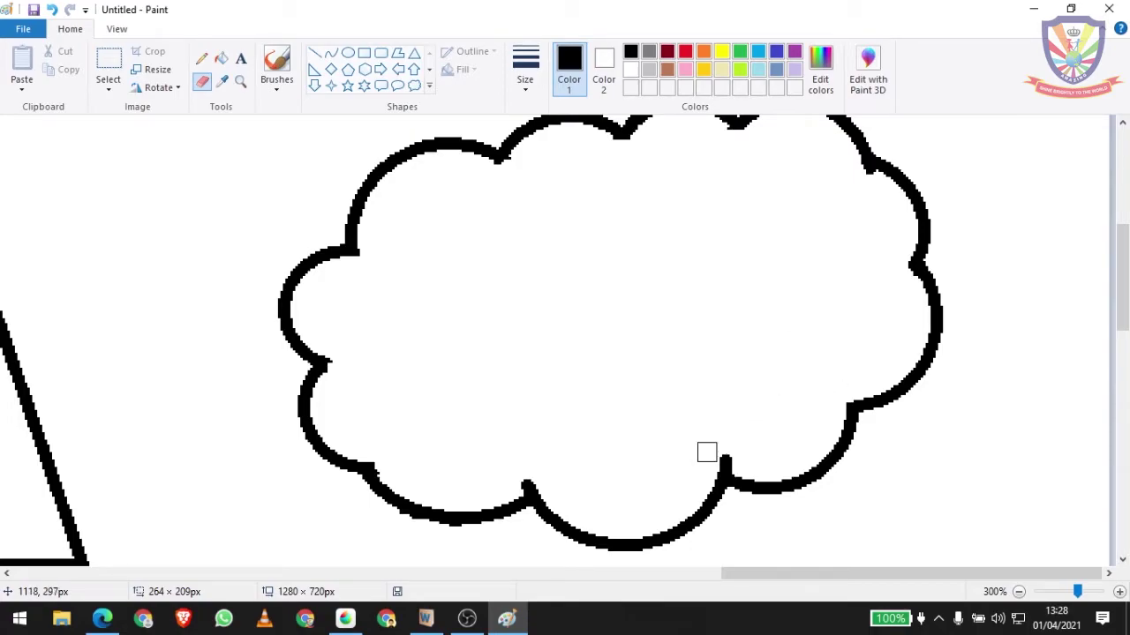
left_click_drag(706, 451, 731, 464)
mouse_move(518, 470)
left_mouse_down()
mouse_move(517, 482)
mouse_move(533, 477)
left_mouse_up()
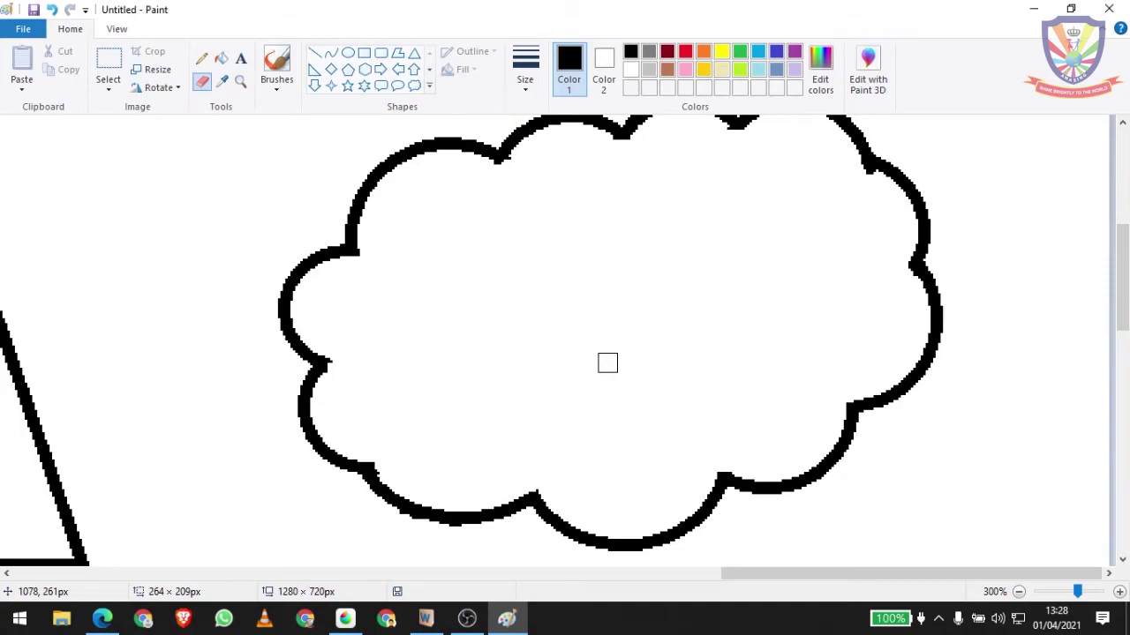
scroll(607, 363, "down", 1, "ctrl")
scroll(603, 366, "down", 1, "ctrl")
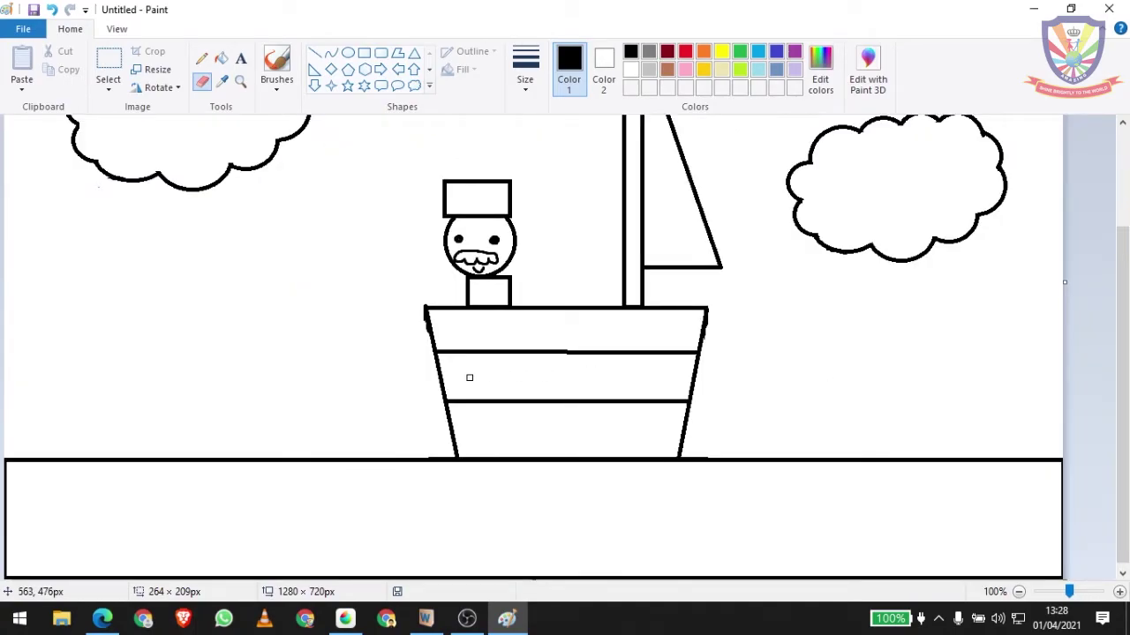
scroll(467, 380, "up", 3)
scroll(318, 309, "down", 3)
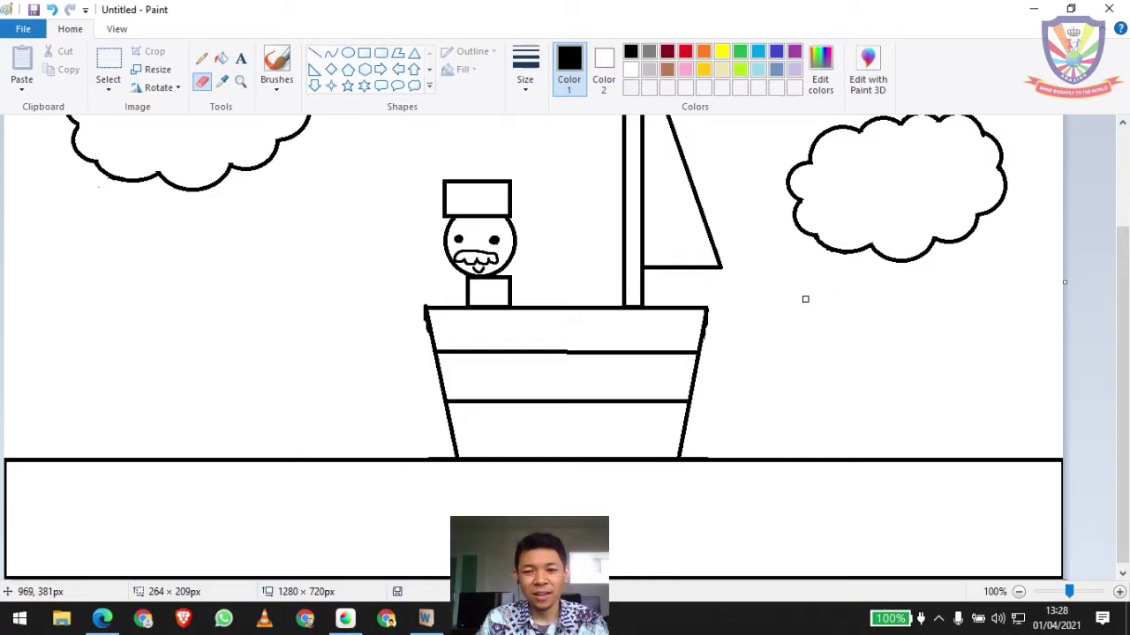
scroll(878, 431, "up", 3)
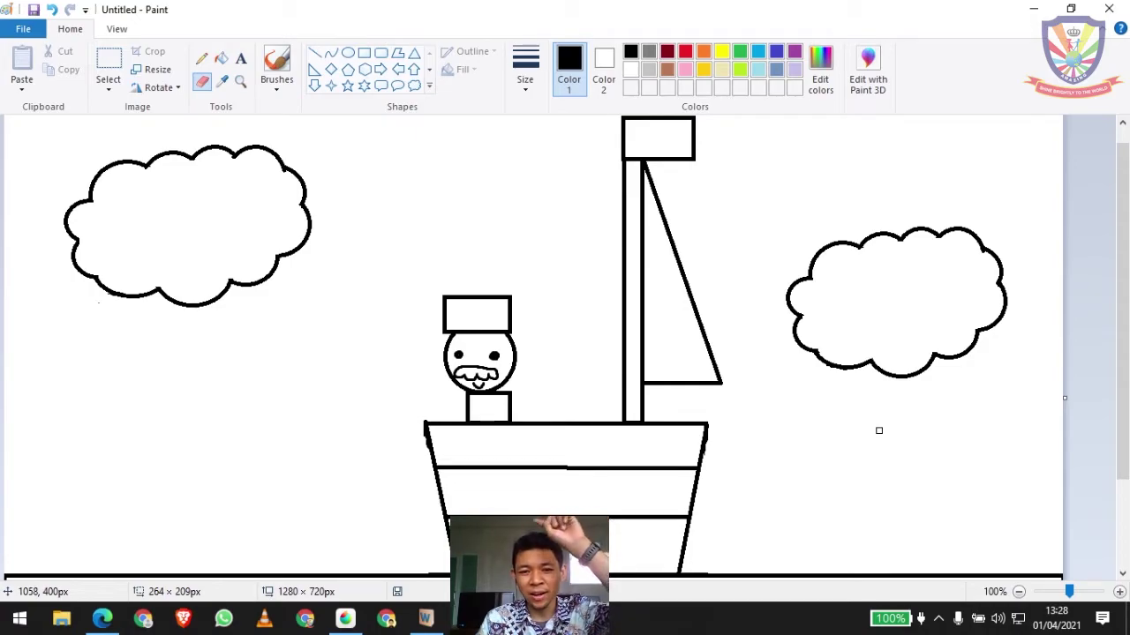
scroll(853, 427, "down", 3)
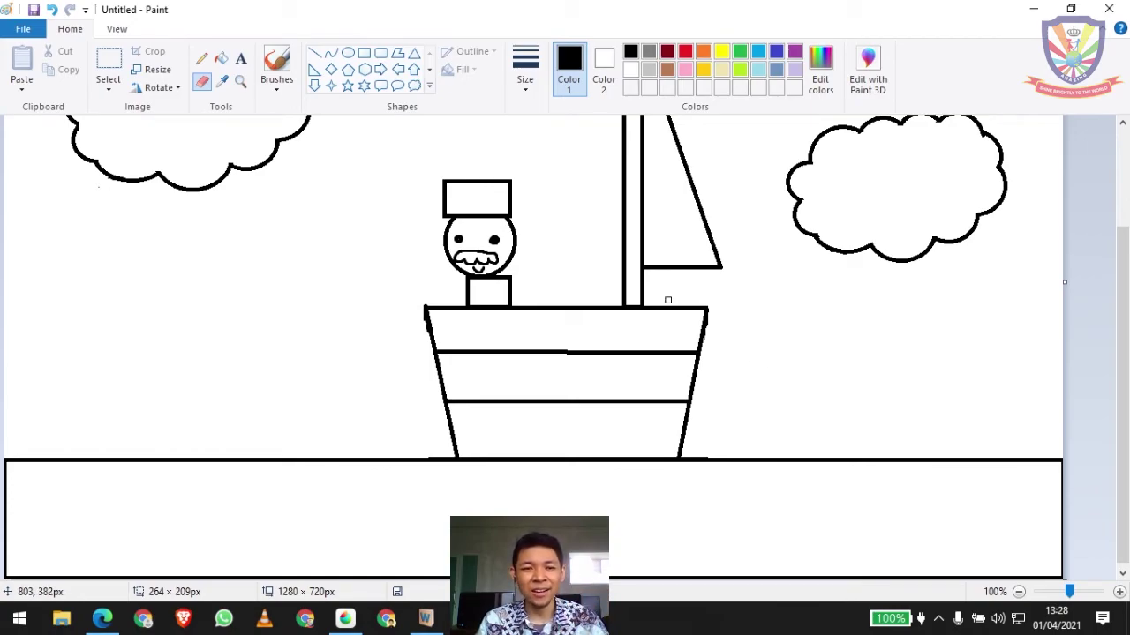
left_click(223, 59)
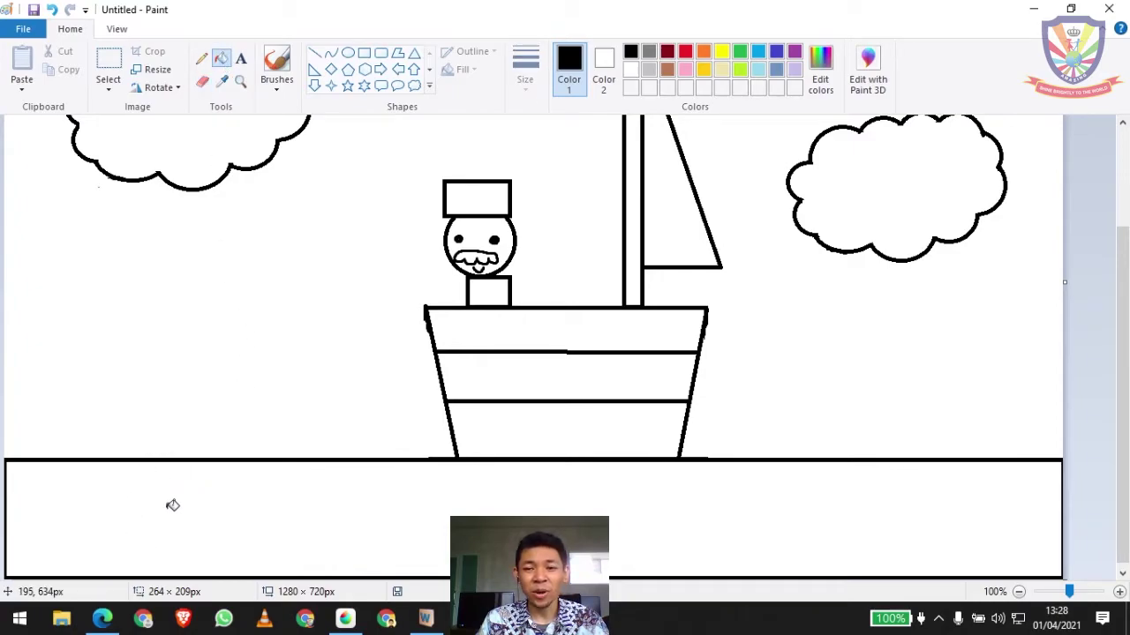
Step: Fill the bottom strip blue as sea and the white sky light blue
left_click(756, 55)
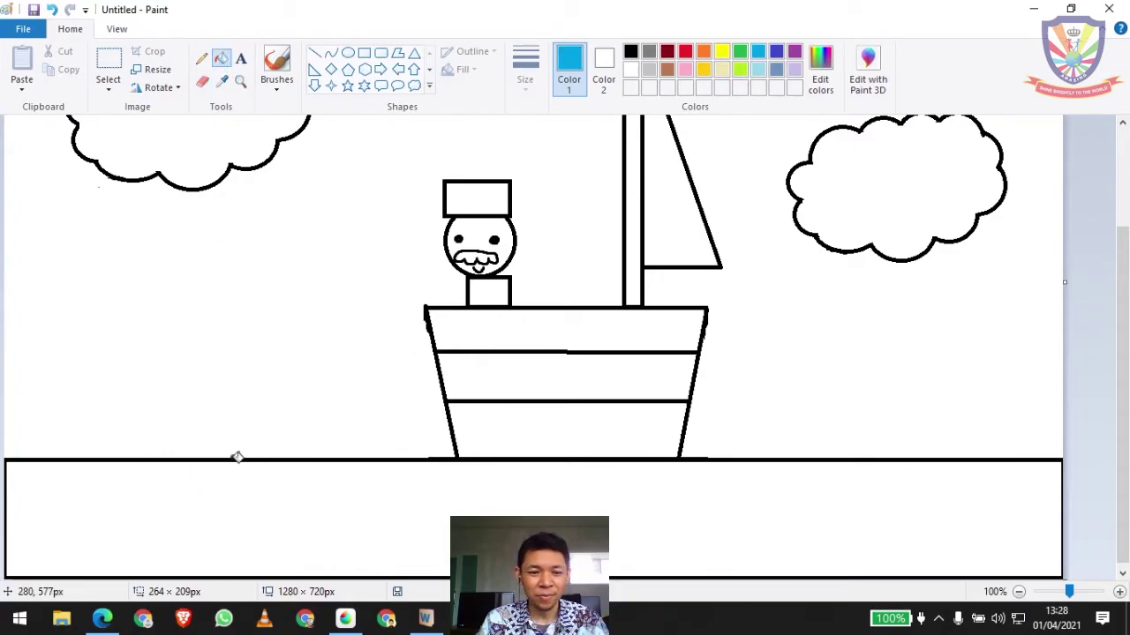
left_click(143, 496)
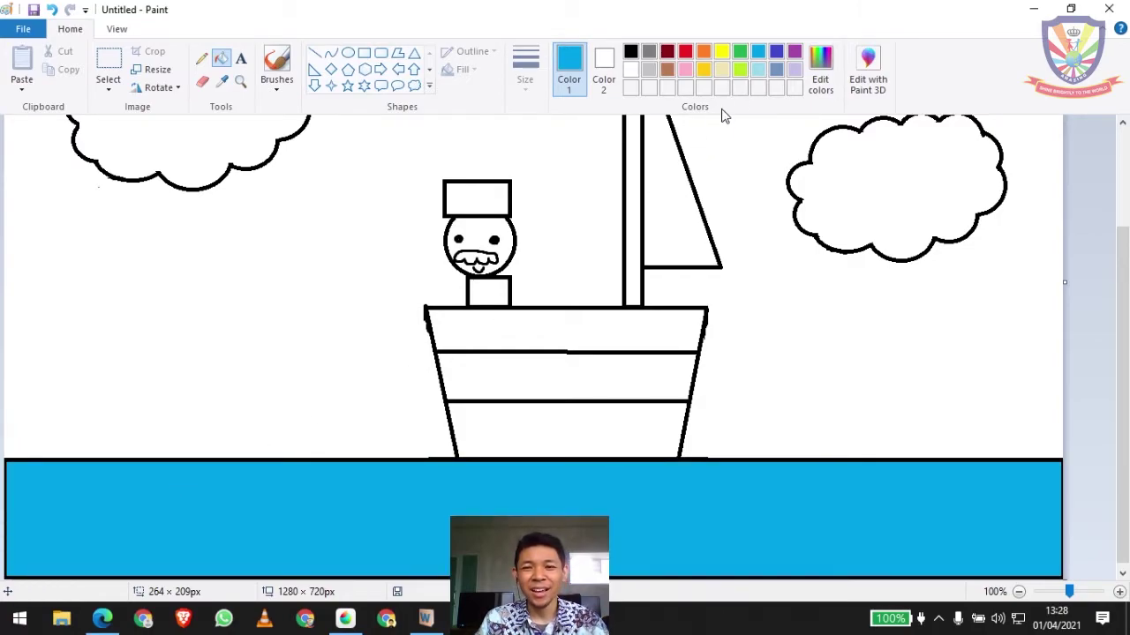
left_click(759, 71)
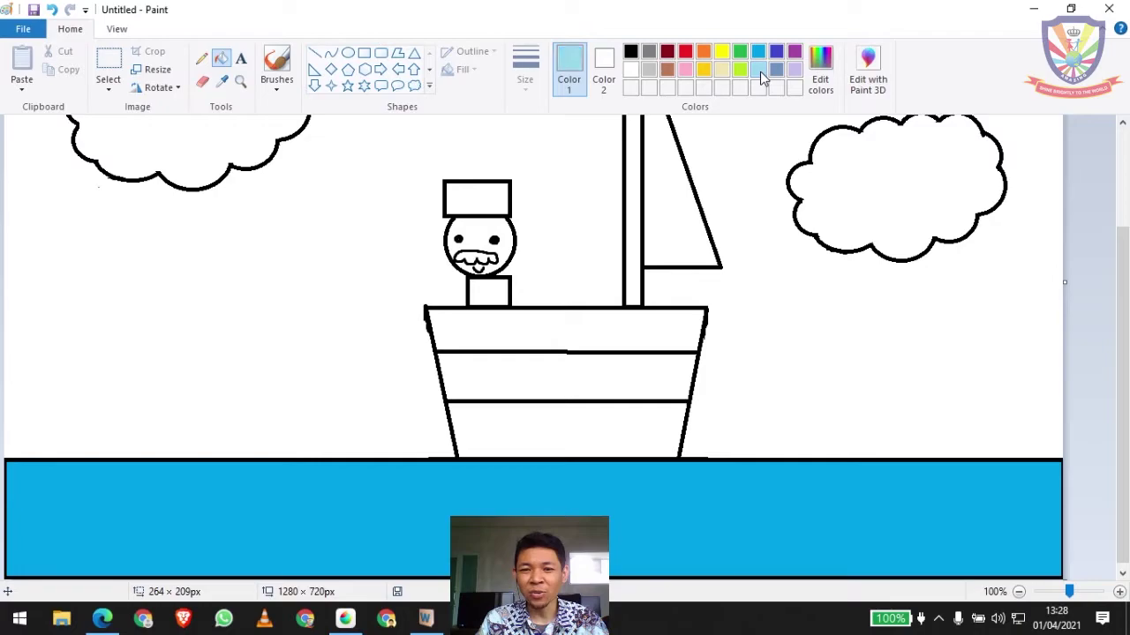
scroll(369, 267, "up", 3)
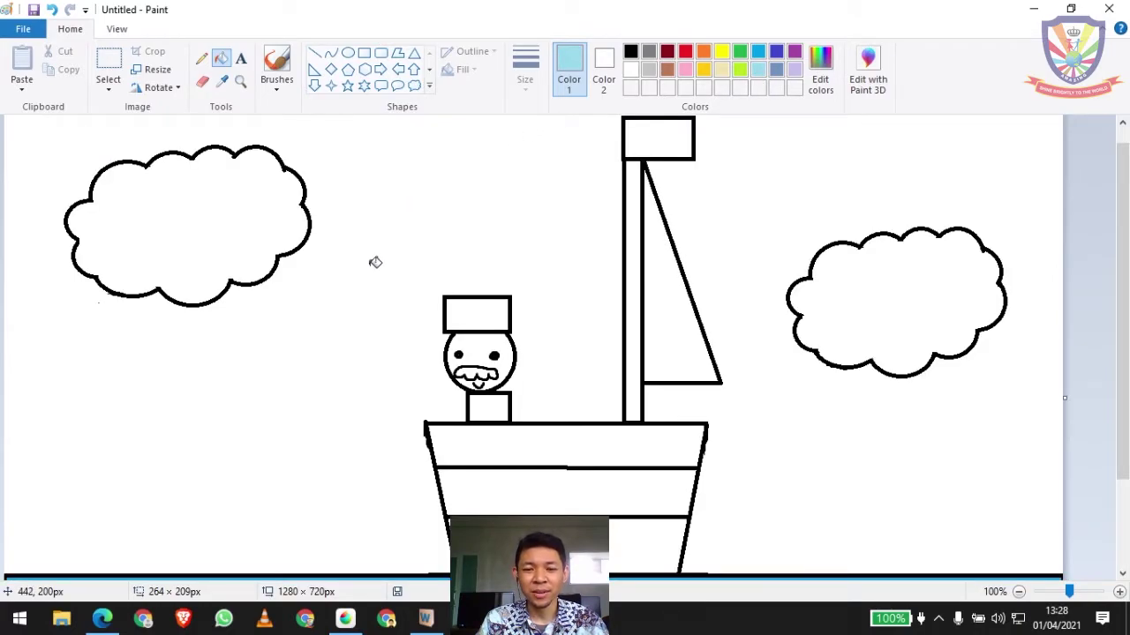
left_click(374, 264)
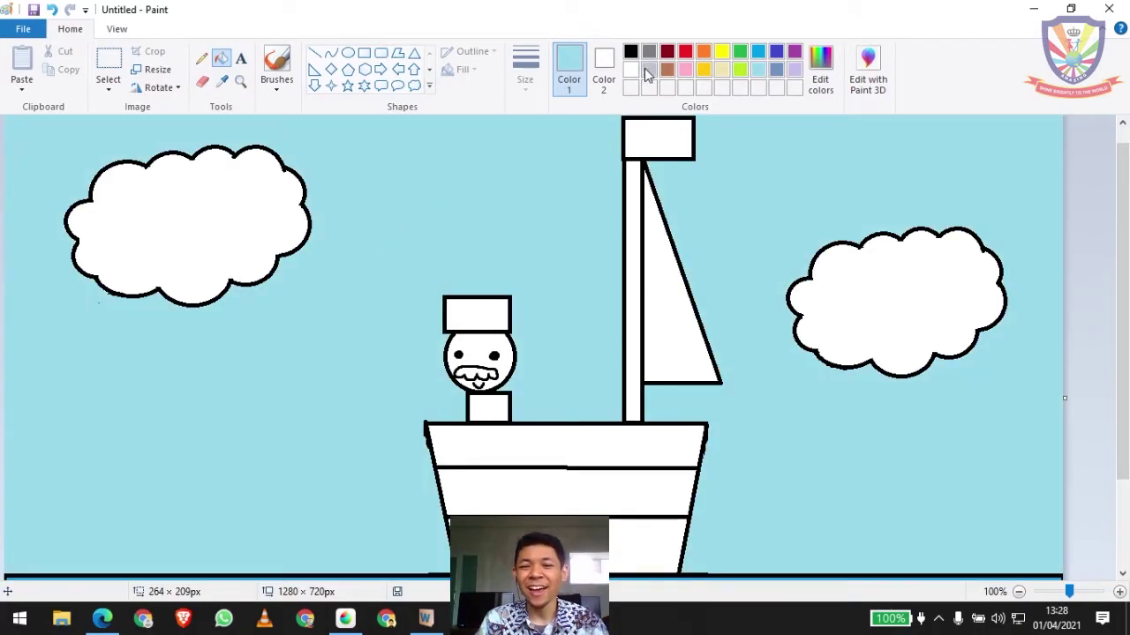
scroll(644, 84, "down", 1)
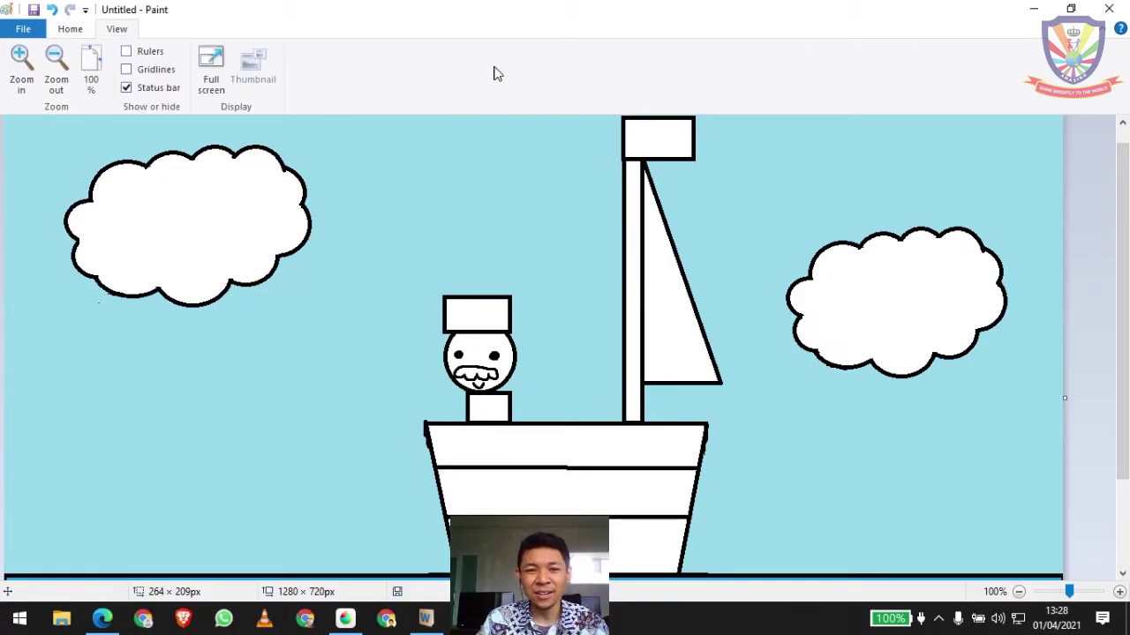
scroll(495, 73, "up", 1)
scroll(830, 373, "down", 3)
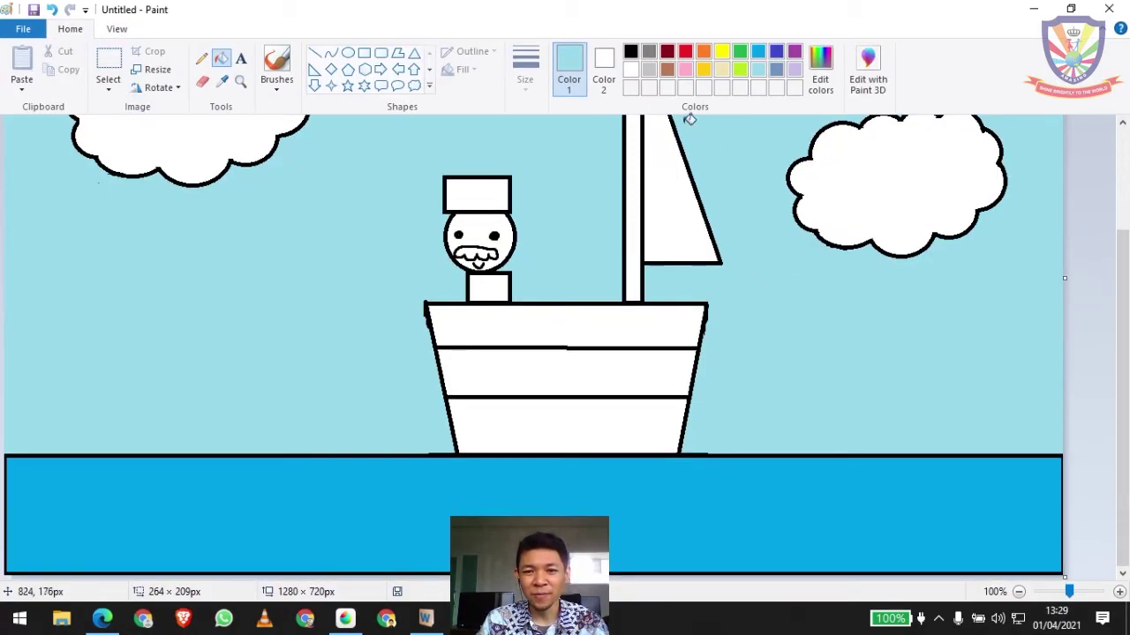
Step: Fill all three boat hull bands brown
left_click(669, 70)
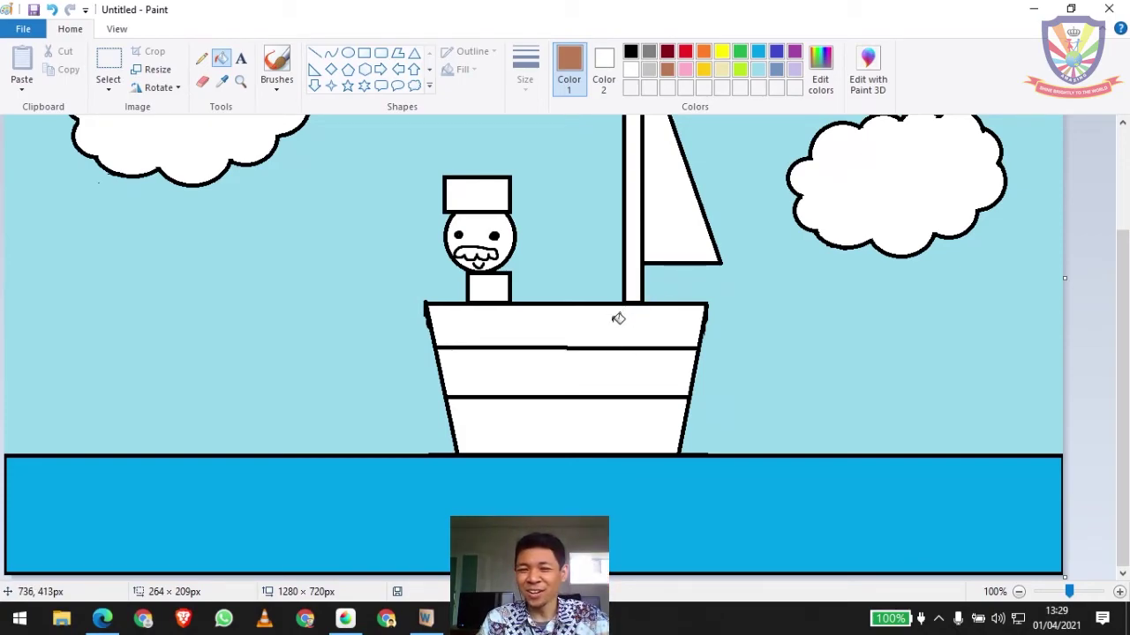
left_click(617, 319)
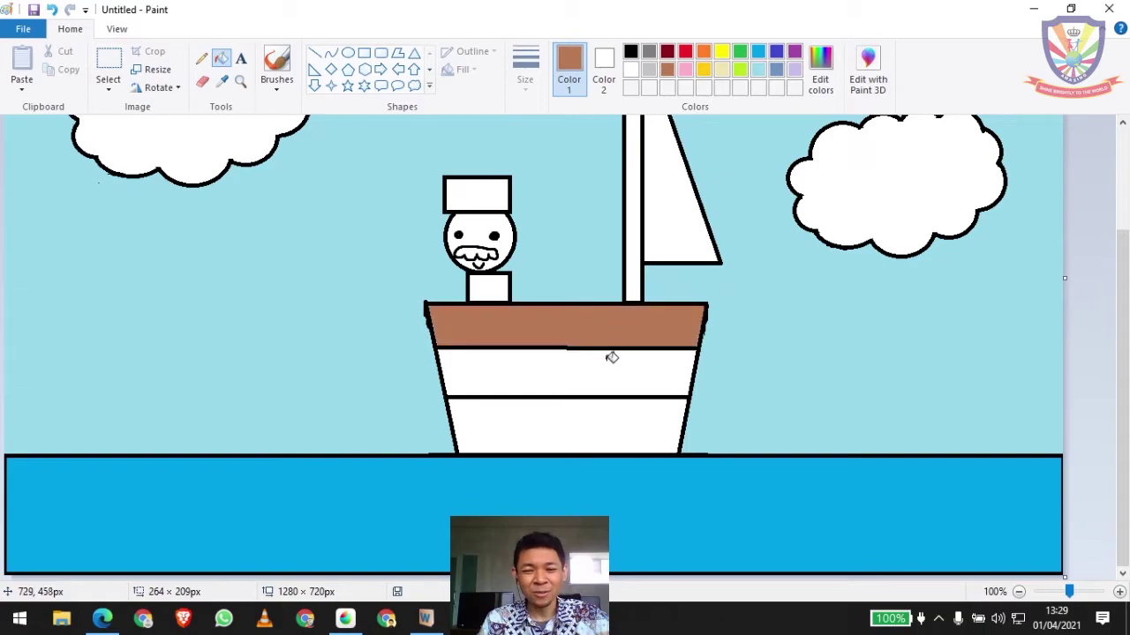
left_click(609, 376)
left_click(600, 438)
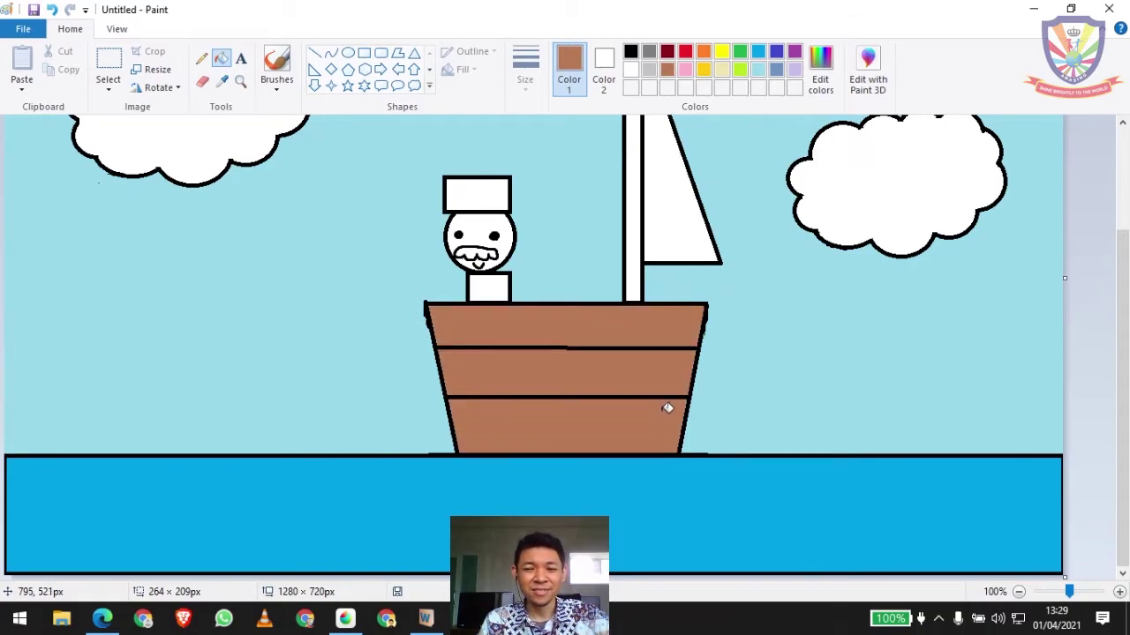
scroll(574, 382, "up", 3)
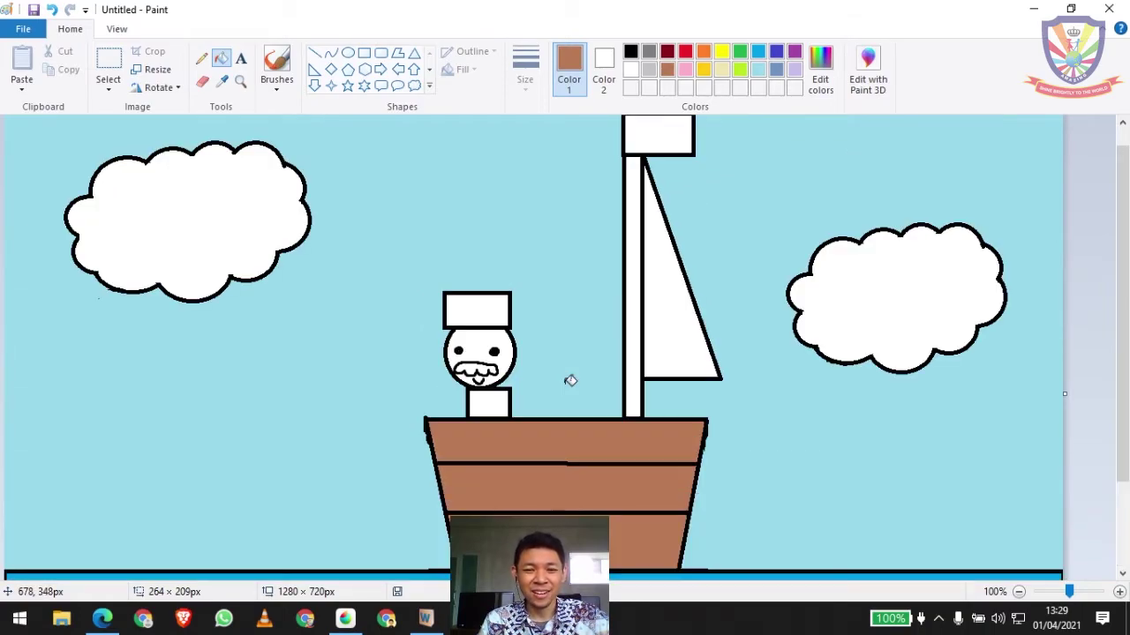
Step: Fill the mast grey and the triangular sail red
left_click(653, 55)
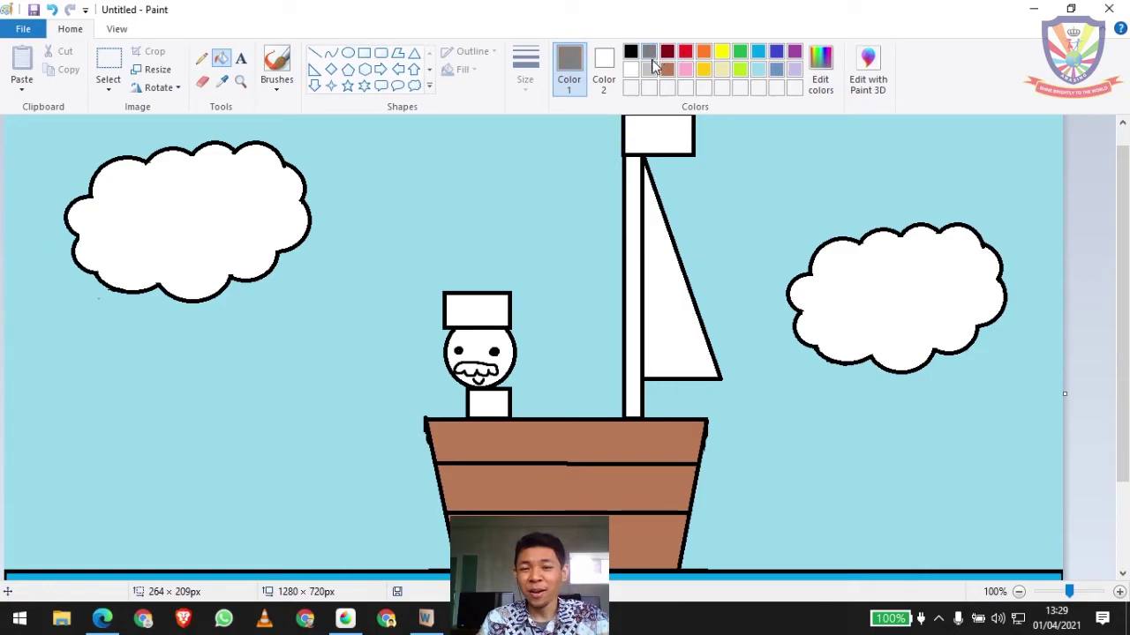
left_click(637, 269)
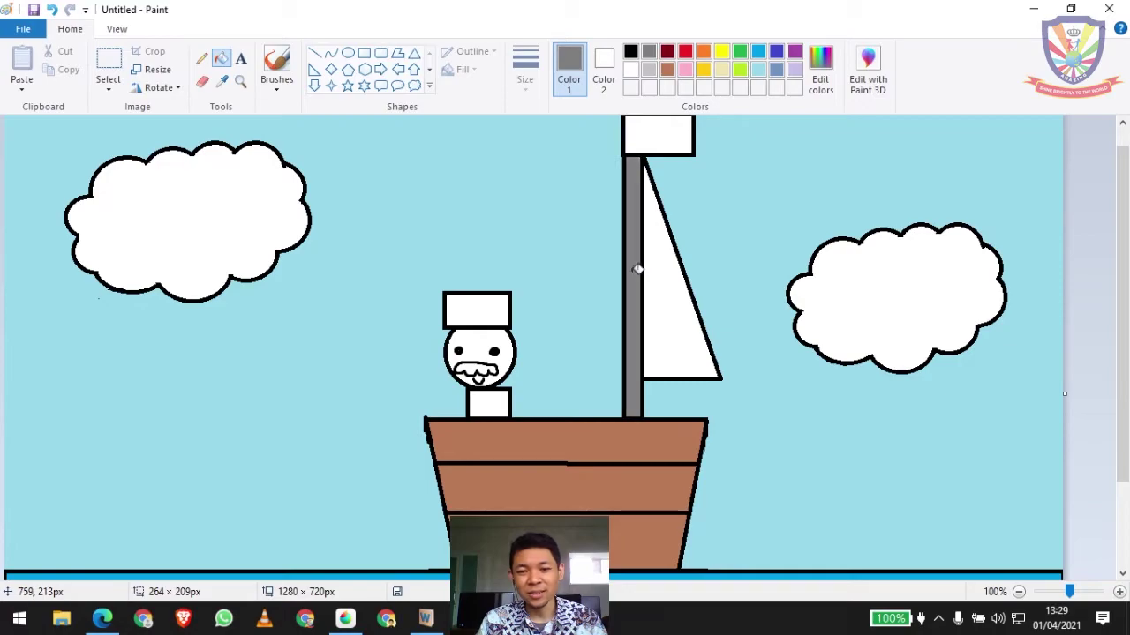
left_click(685, 51)
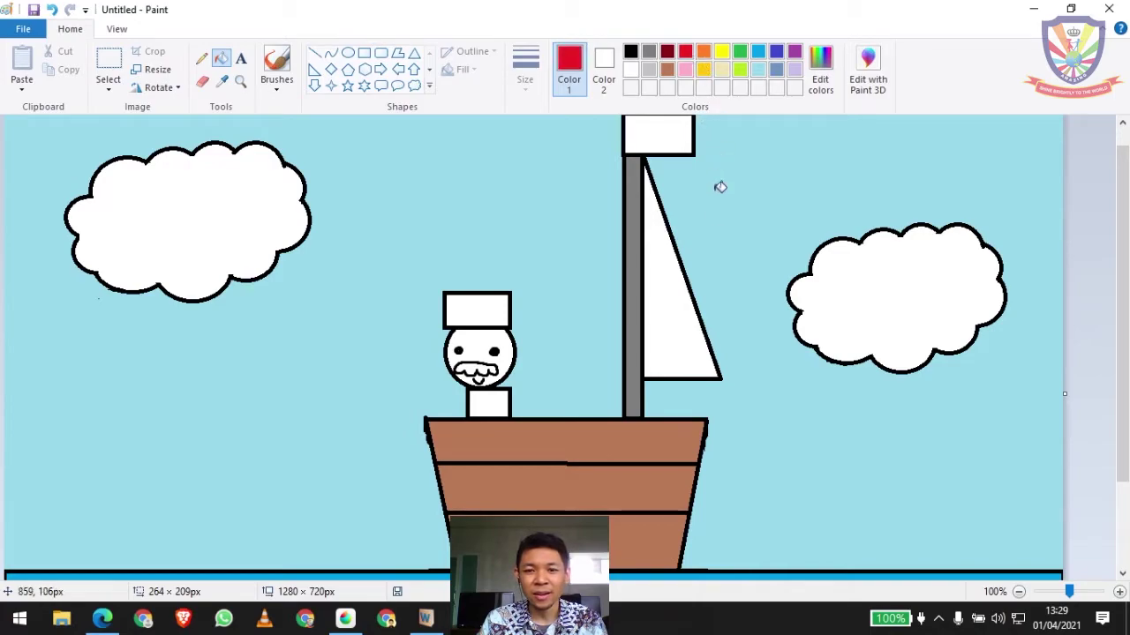
left_click(691, 323)
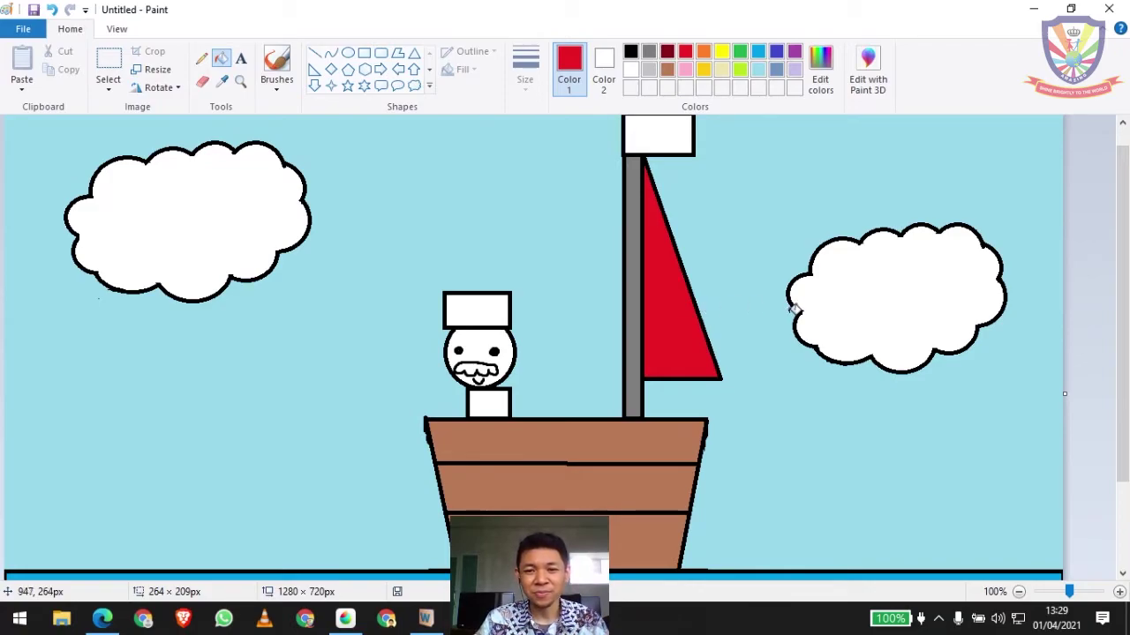
scroll(710, 238, "up", 2)
Step: Fill the flag gold-yellow and the man's face pale yellow
left_click(704, 70)
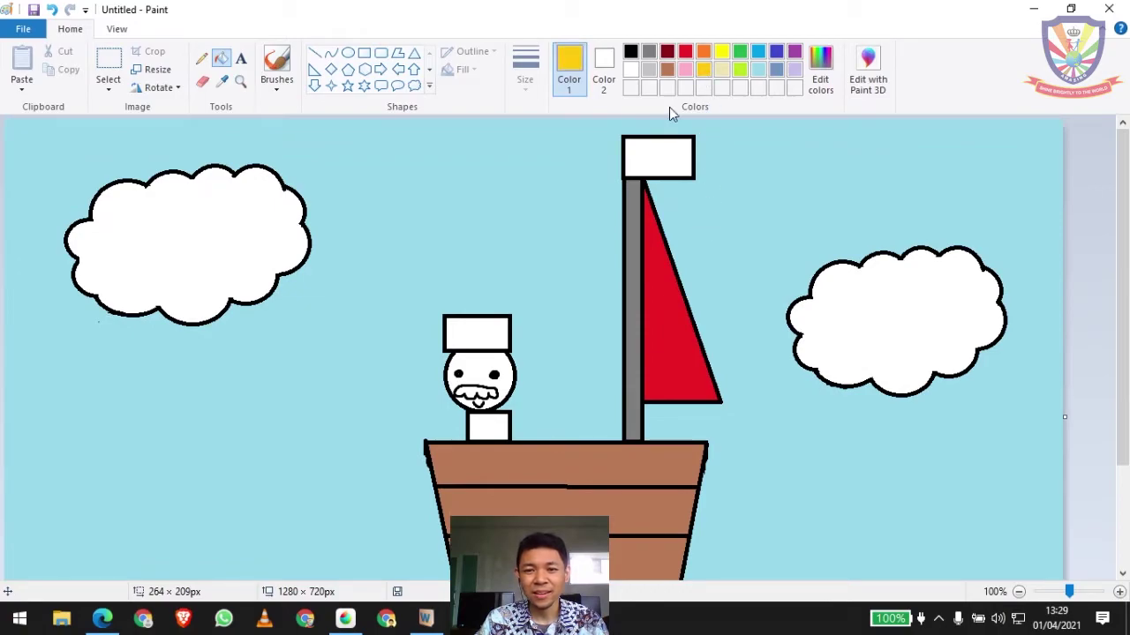
left_click(663, 153)
scroll(692, 159, "down", 3)
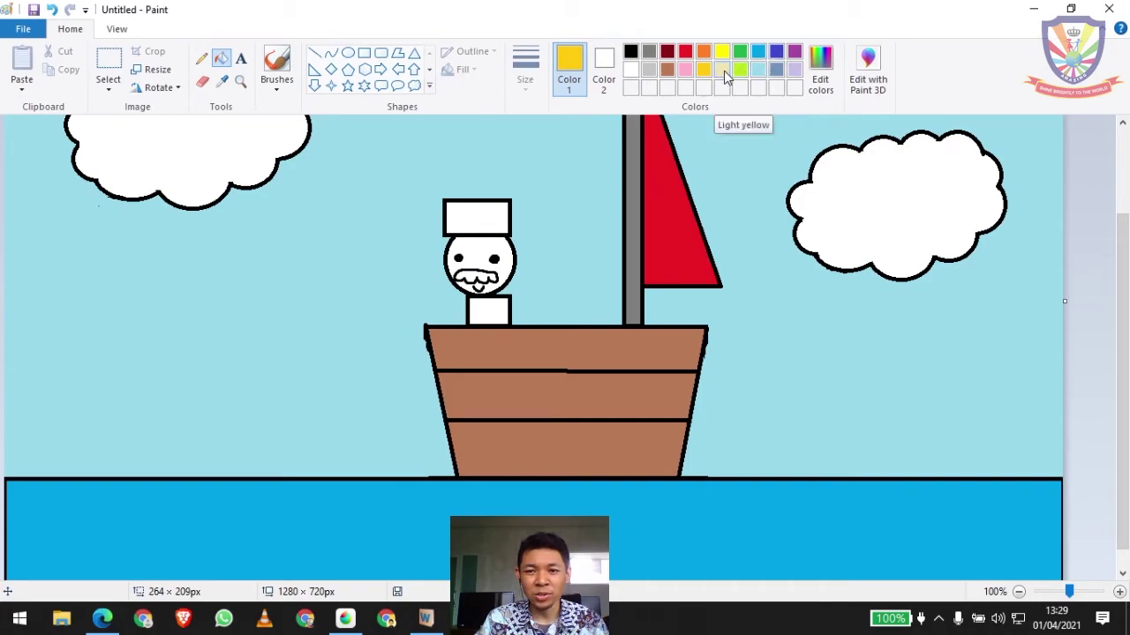
left_click(722, 71)
left_click(481, 250)
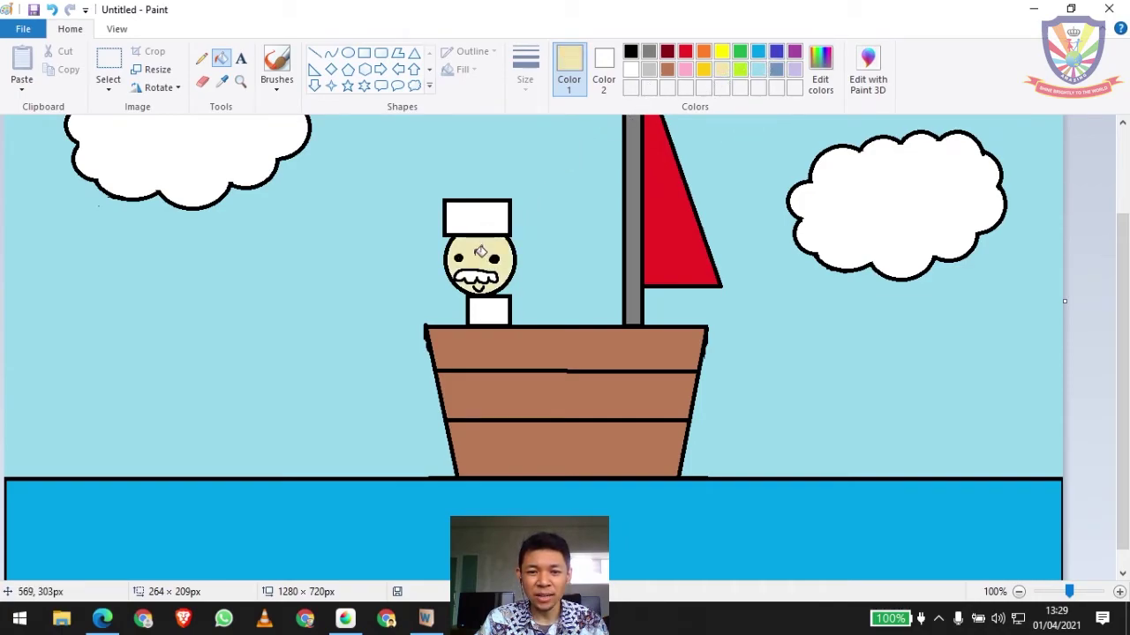
Step: Fill the moustache light grey and the man's hat and body blue
left_click(651, 69)
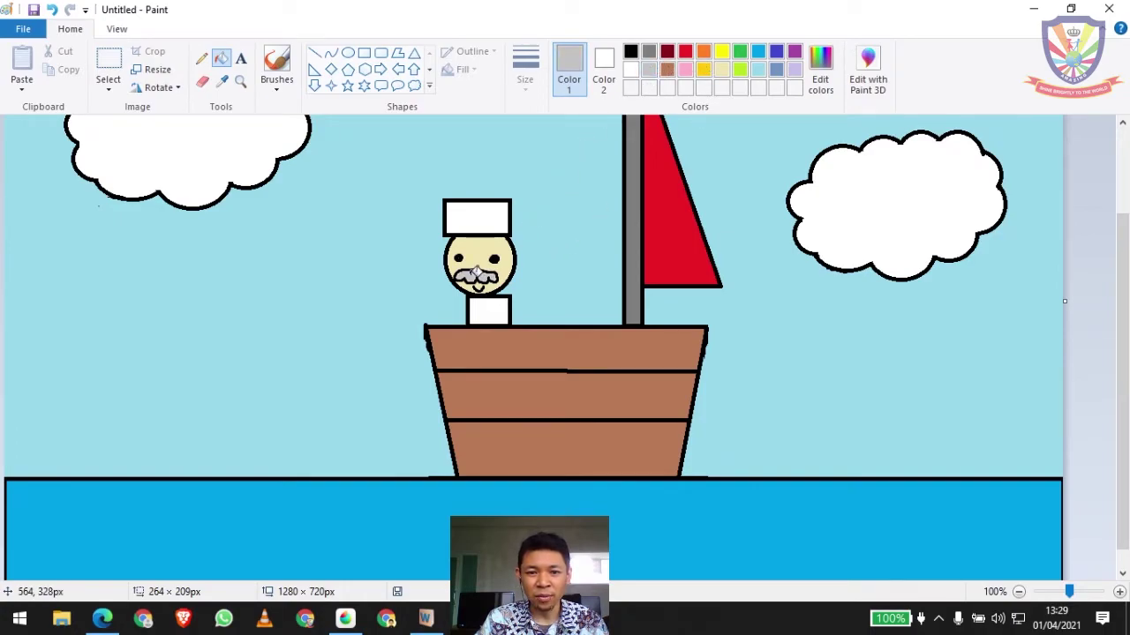
left_click(476, 273)
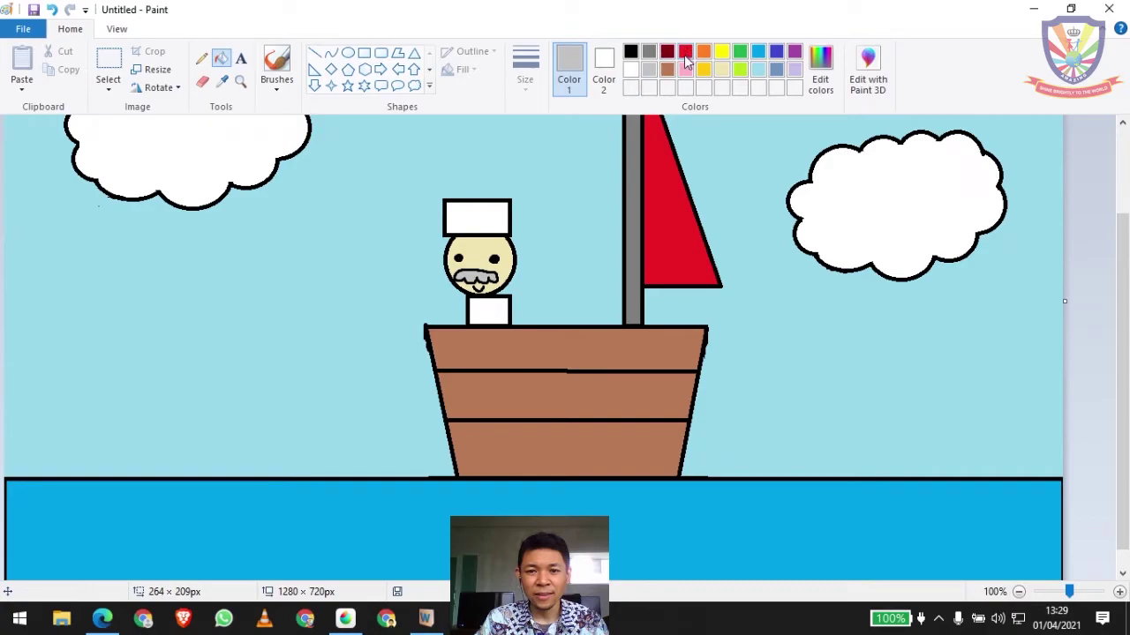
left_click(759, 55)
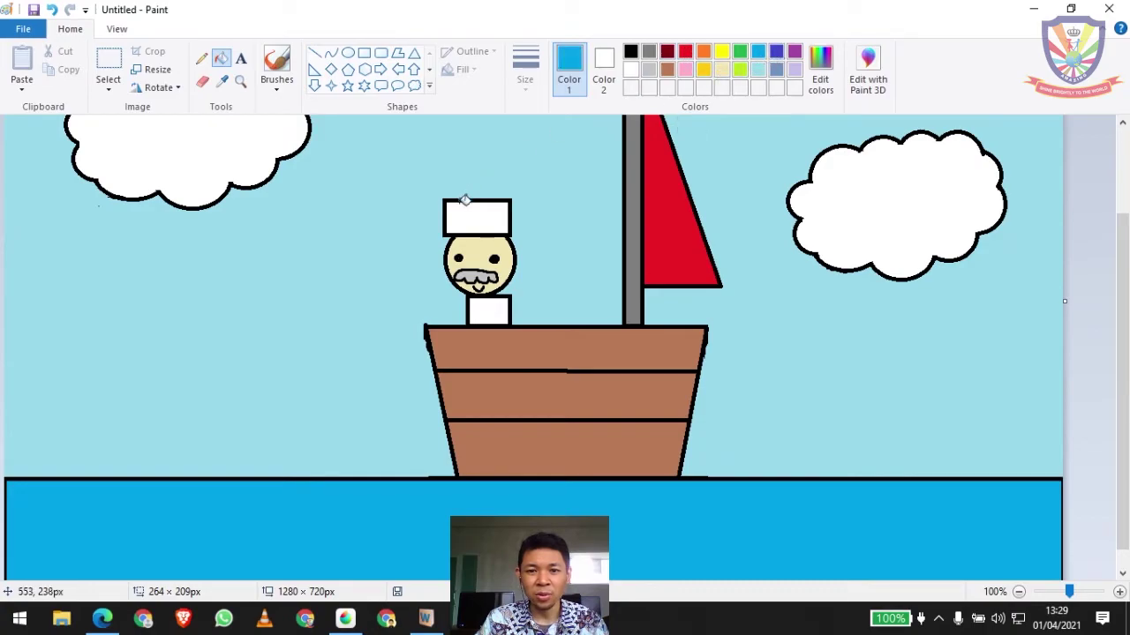
left_click(476, 214)
left_click(499, 316)
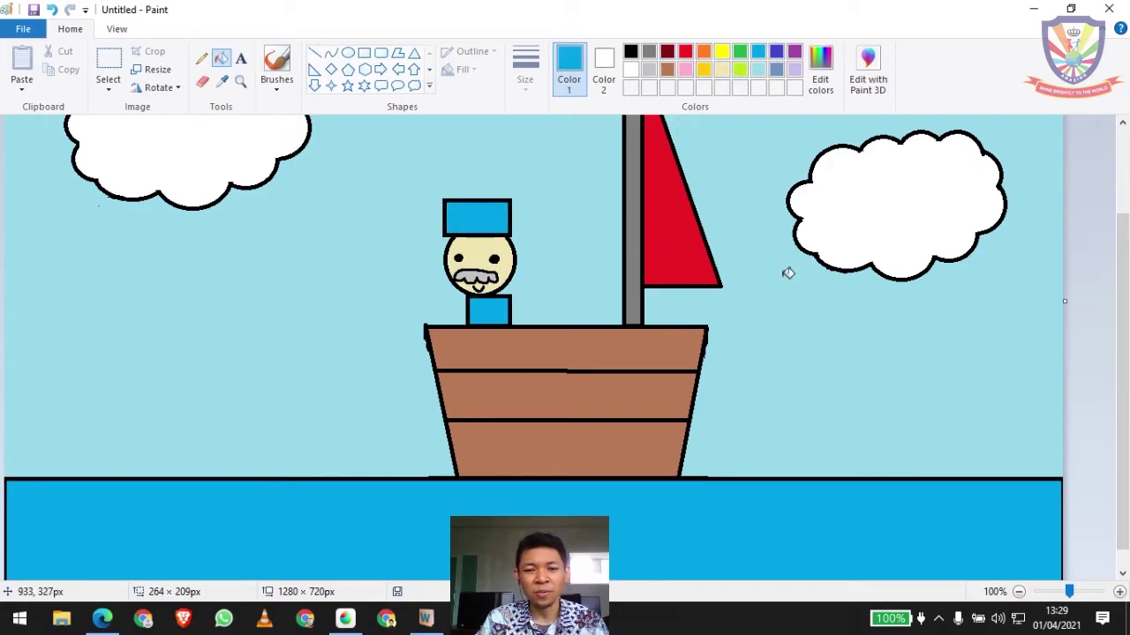
scroll(787, 270, "up", 3)
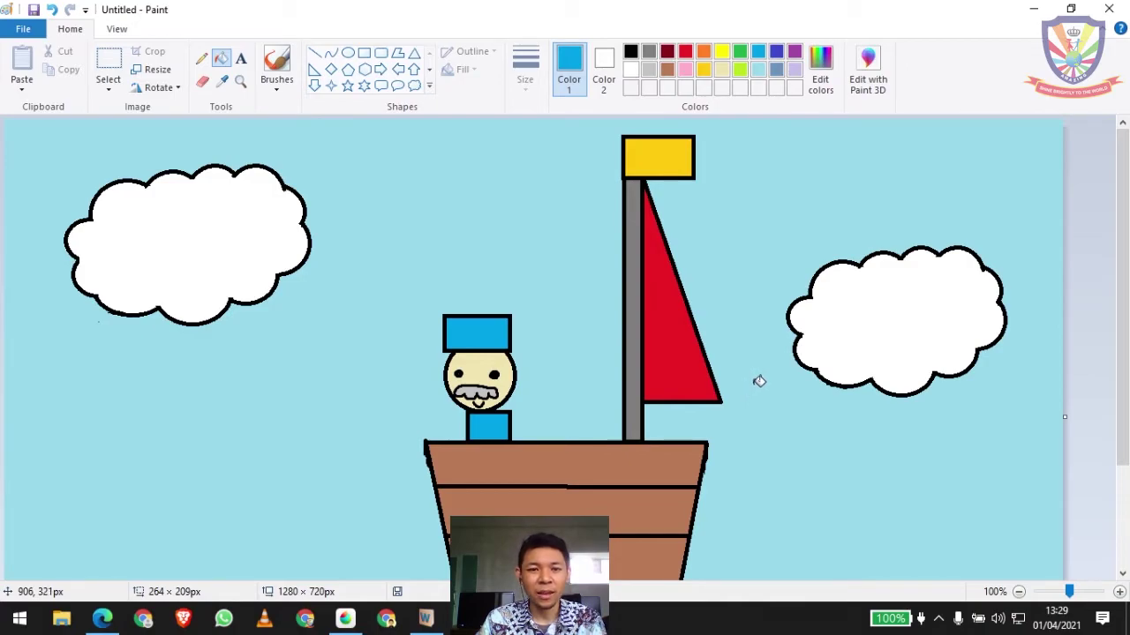
scroll(574, 288, "down", 3)
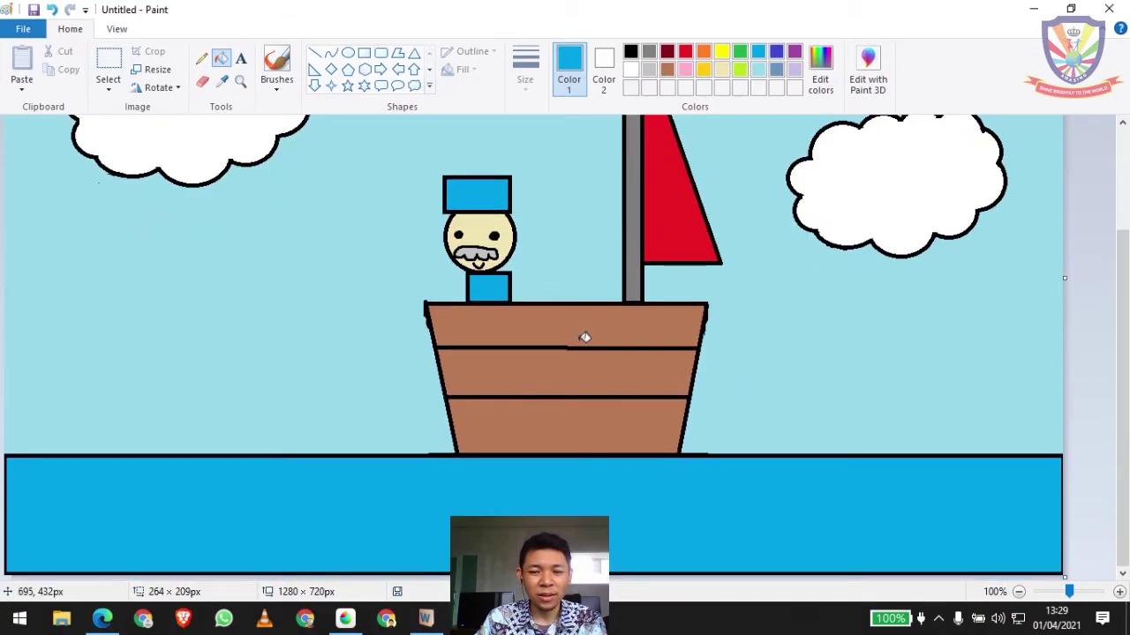
scroll(585, 336, "up", 3)
scroll(579, 257, "down", 3)
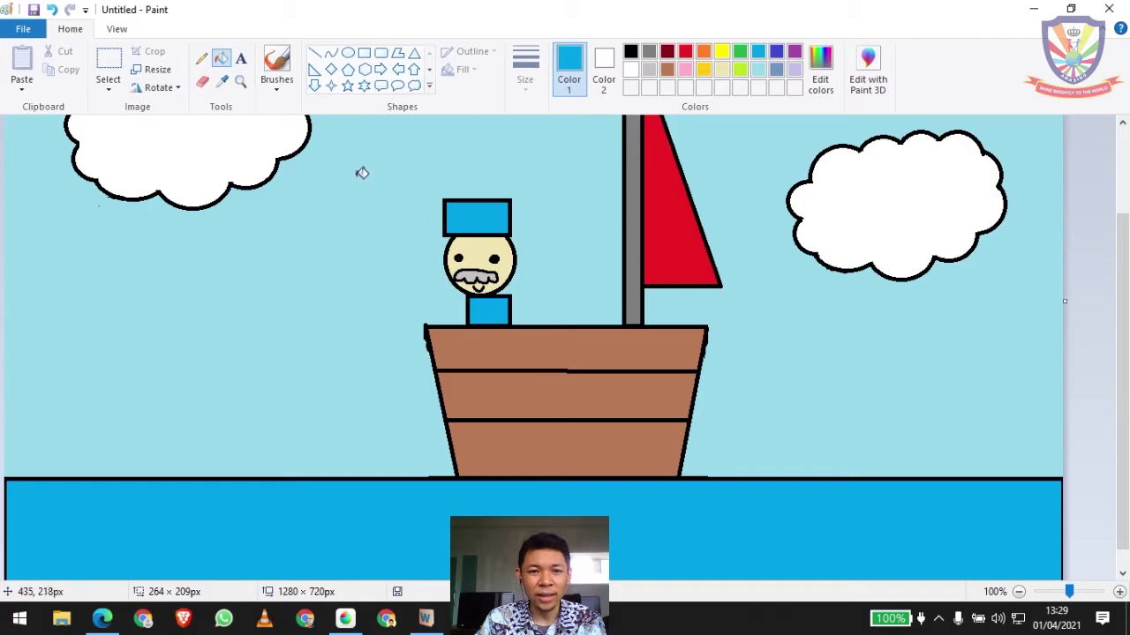
left_click(314, 53)
left_click_drag(466, 321, 264, 233)
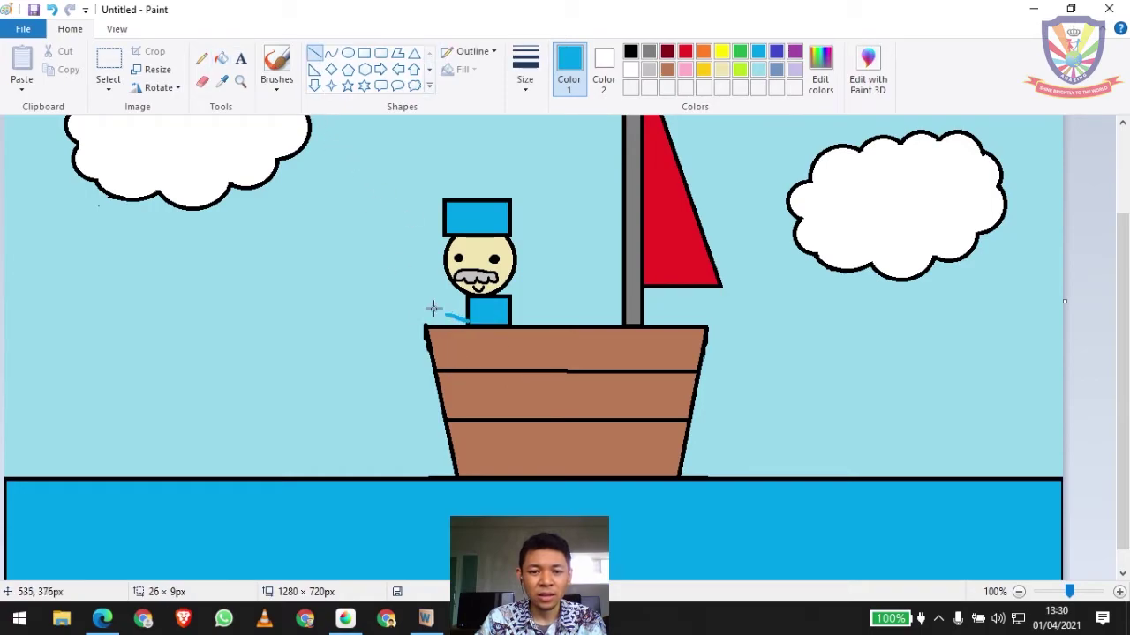
left_click(630, 51)
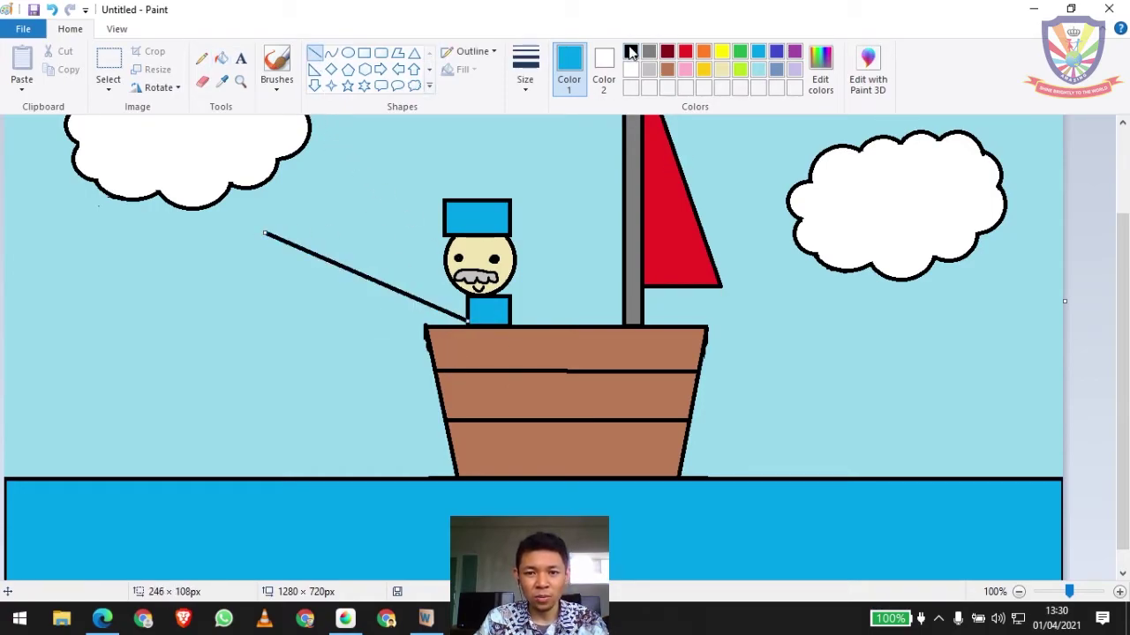
key("ctrl+z")
left_click(630, 51)
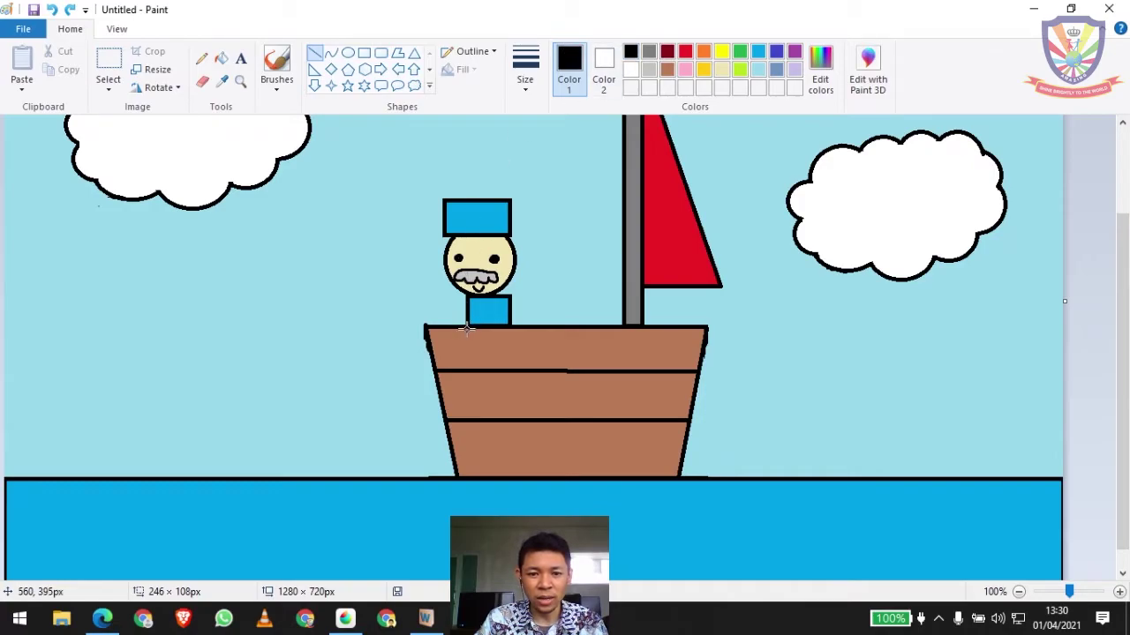
mouse_move(468, 326)
left_mouse_down()
mouse_move(254, 238)
mouse_move(433, 328)
left_mouse_up()
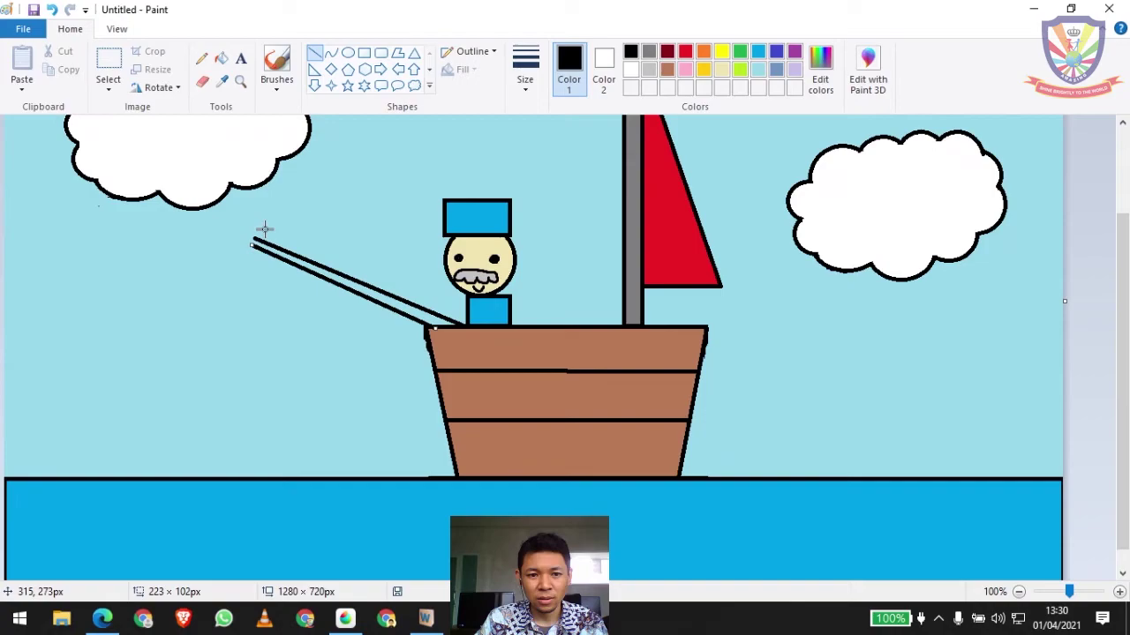
left_click_drag(253, 238, 243, 521)
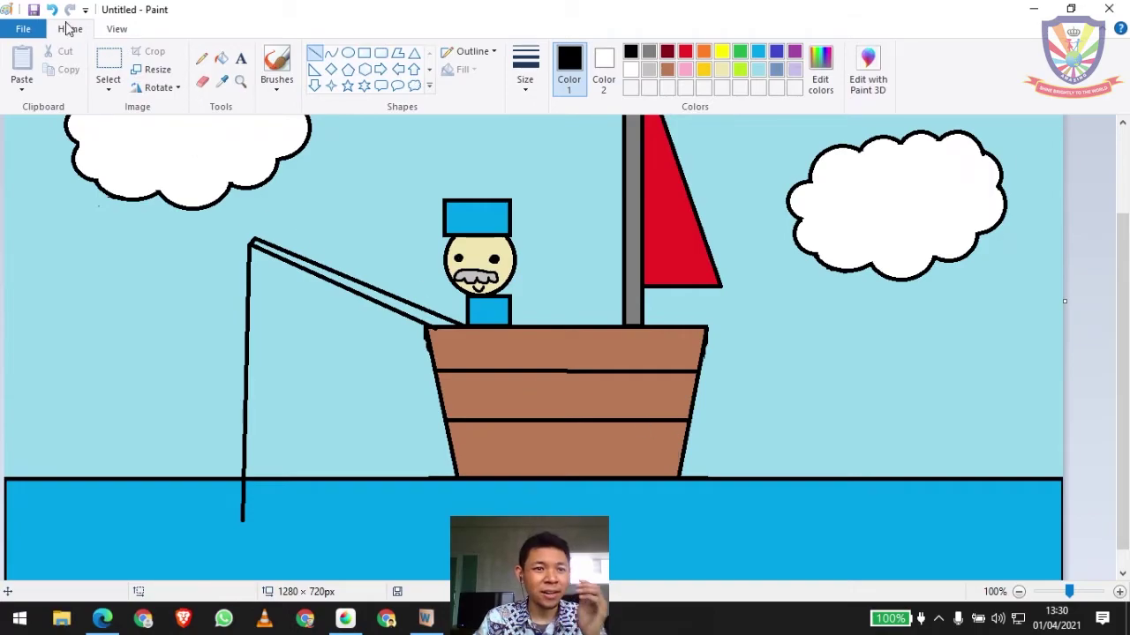
left_click(55, 12)
left_click(55, 13)
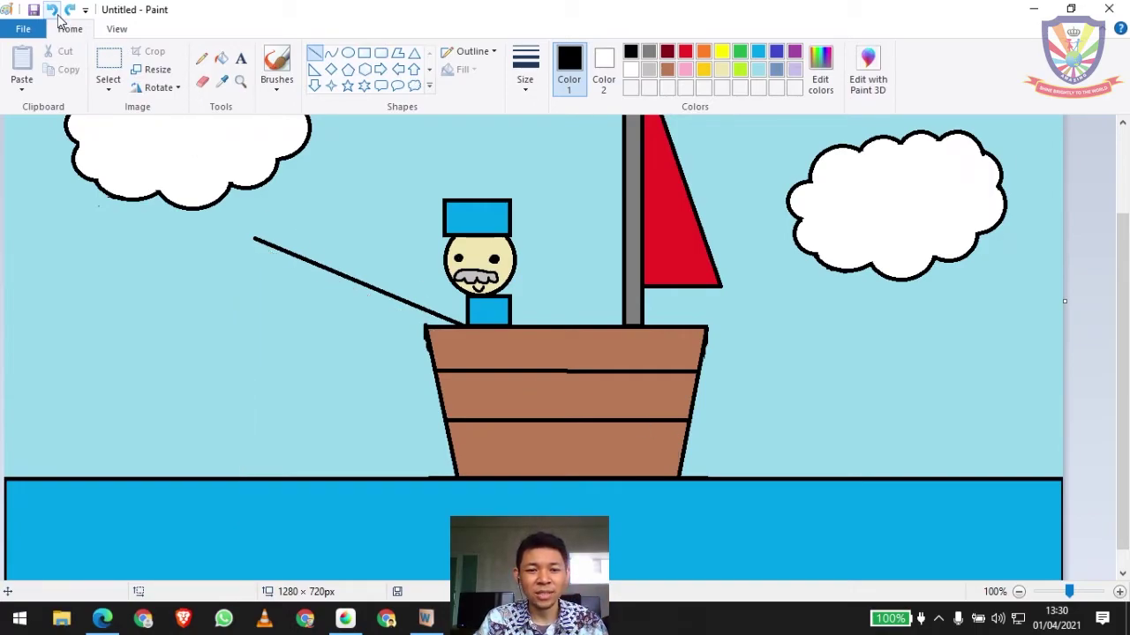
Step: Scroll through the finished boat picture to review it, then bring up the File menu
scroll(585, 369, "up", 3)
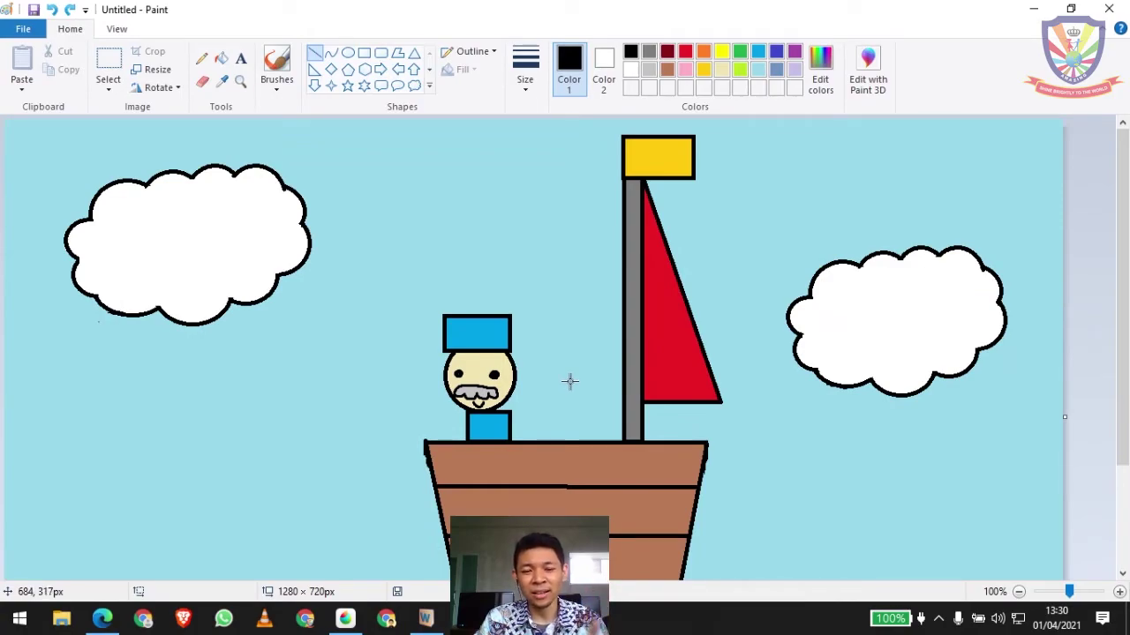
scroll(569, 381, "down", 3)
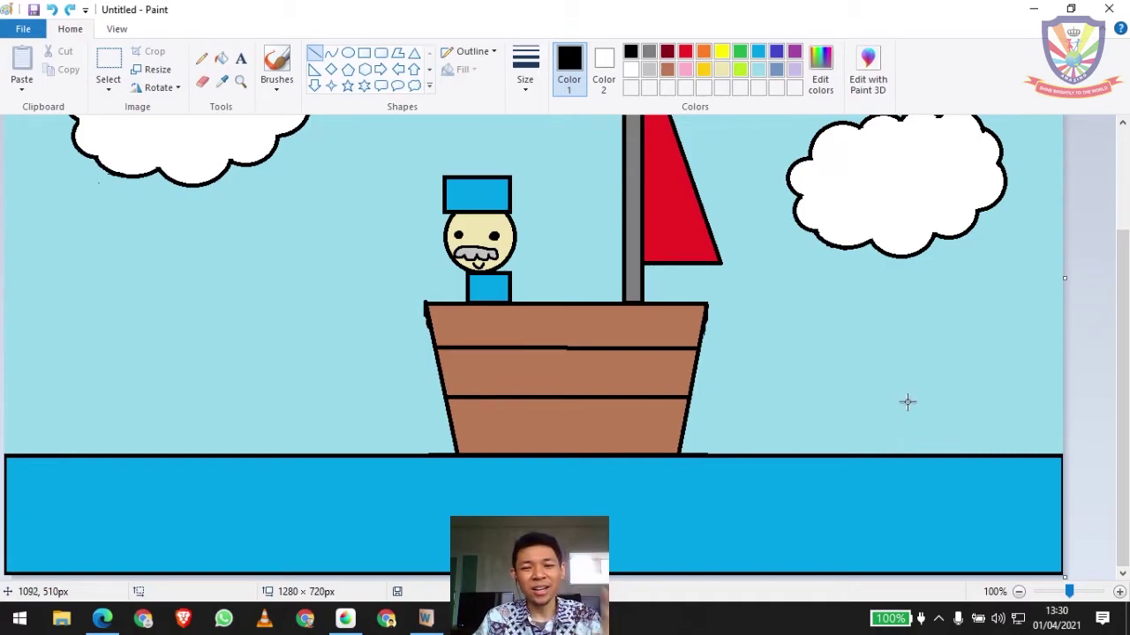
scroll(889, 456, "up", 3)
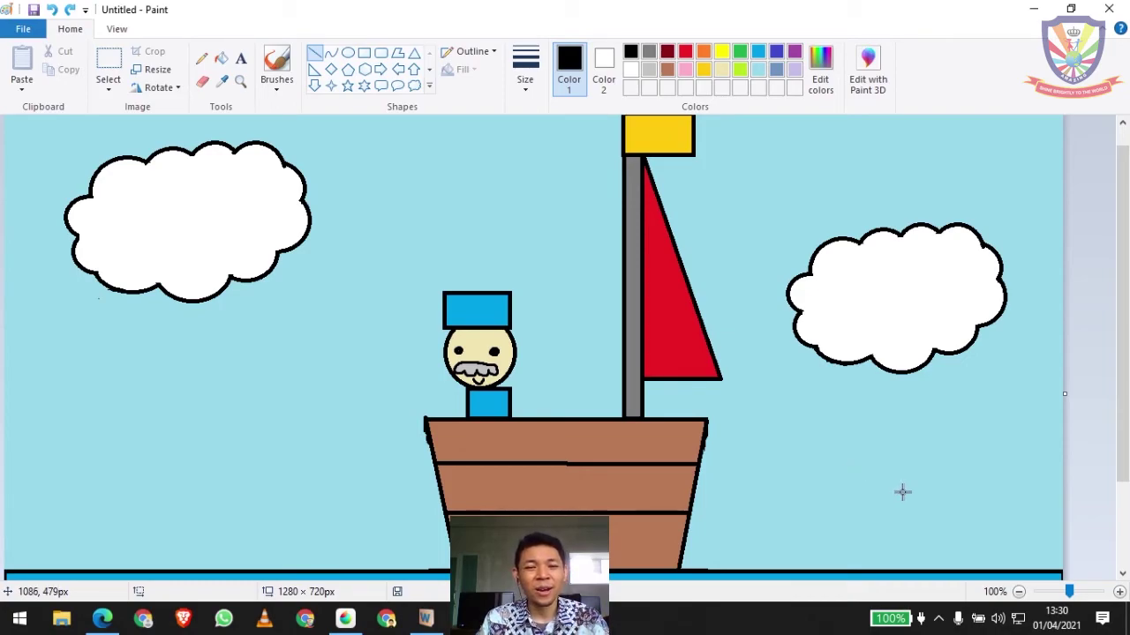
scroll(900, 476, "down", 3)
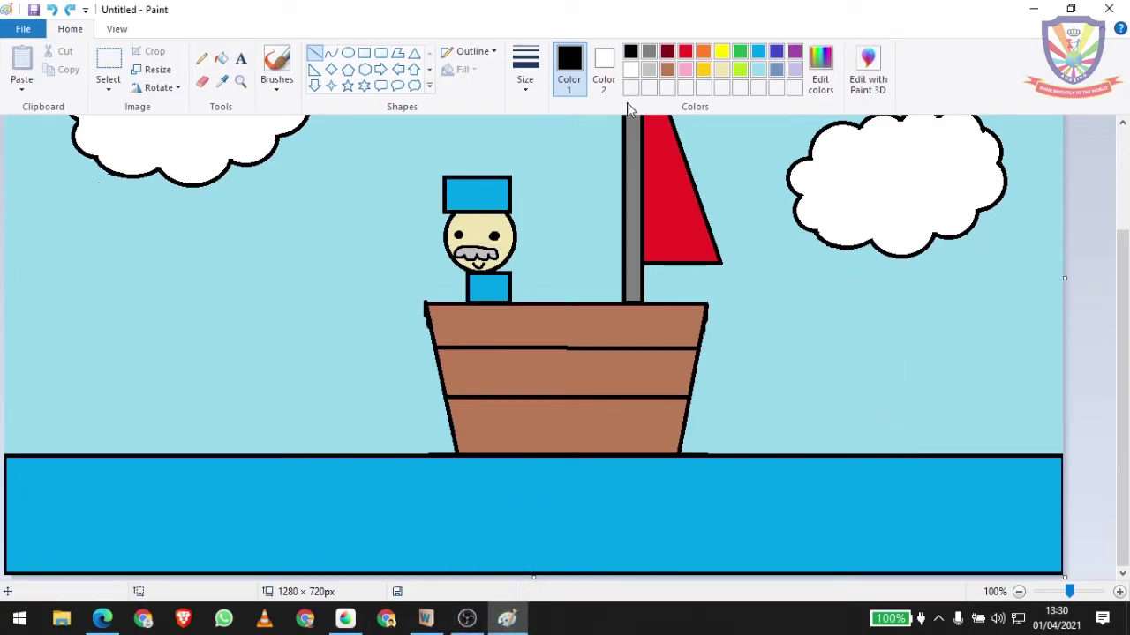
left_click(23, 29)
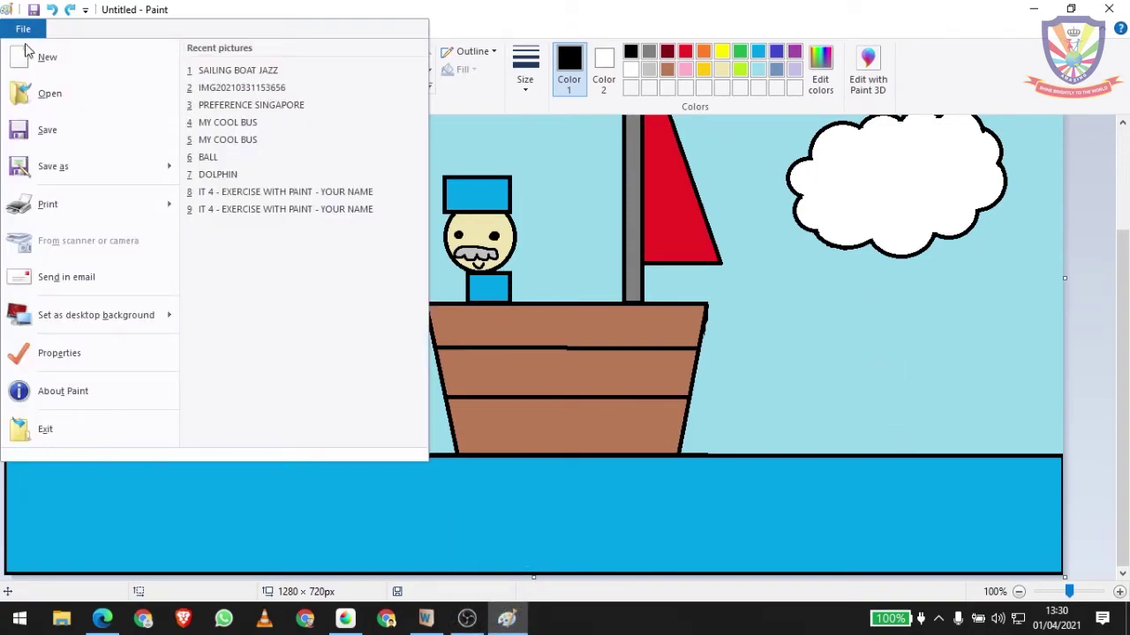
Step: Save the picture as a PNG named 'SAILING BOAT OLDMAN' in the GRADE 1 folder
left_click(67, 172)
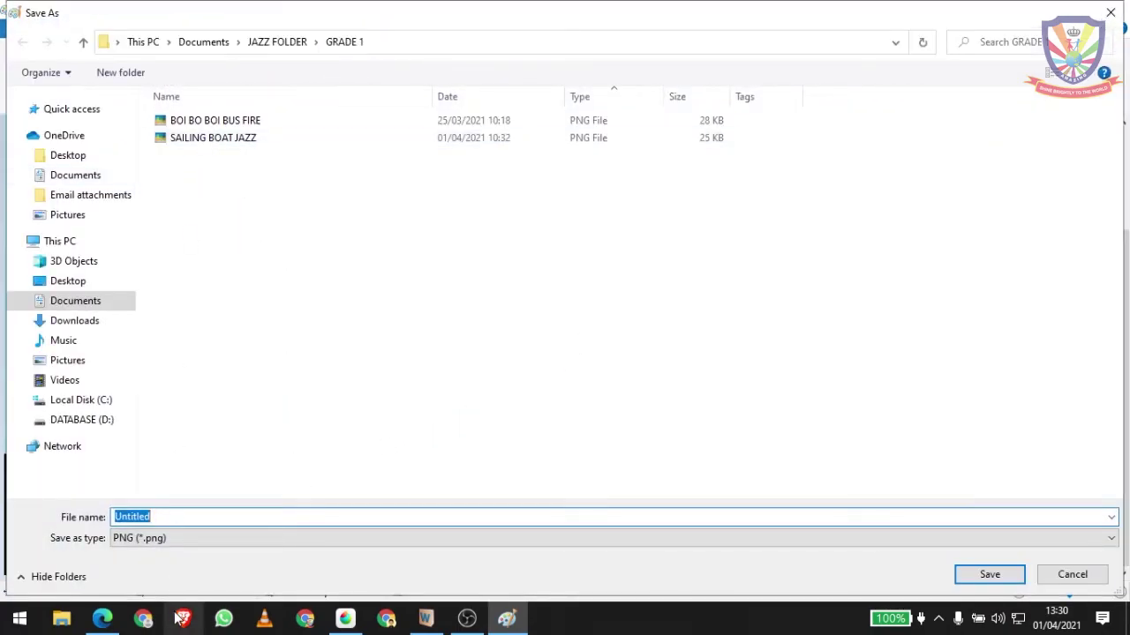
type("SAILING BOAT")
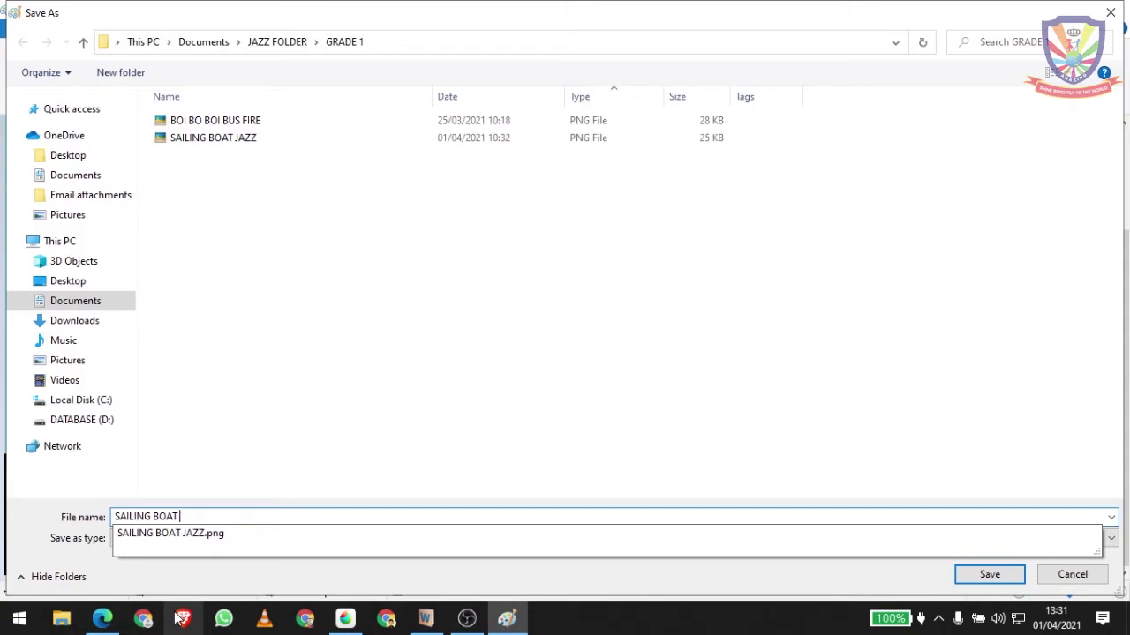
type("OLDMAN")
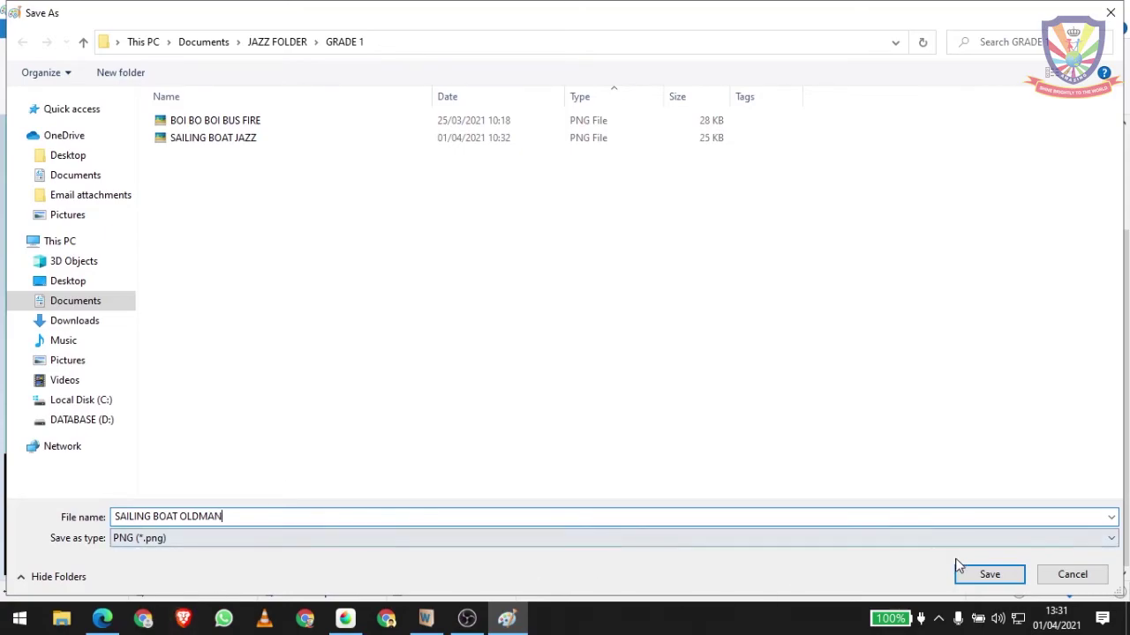
left_click(985, 578)
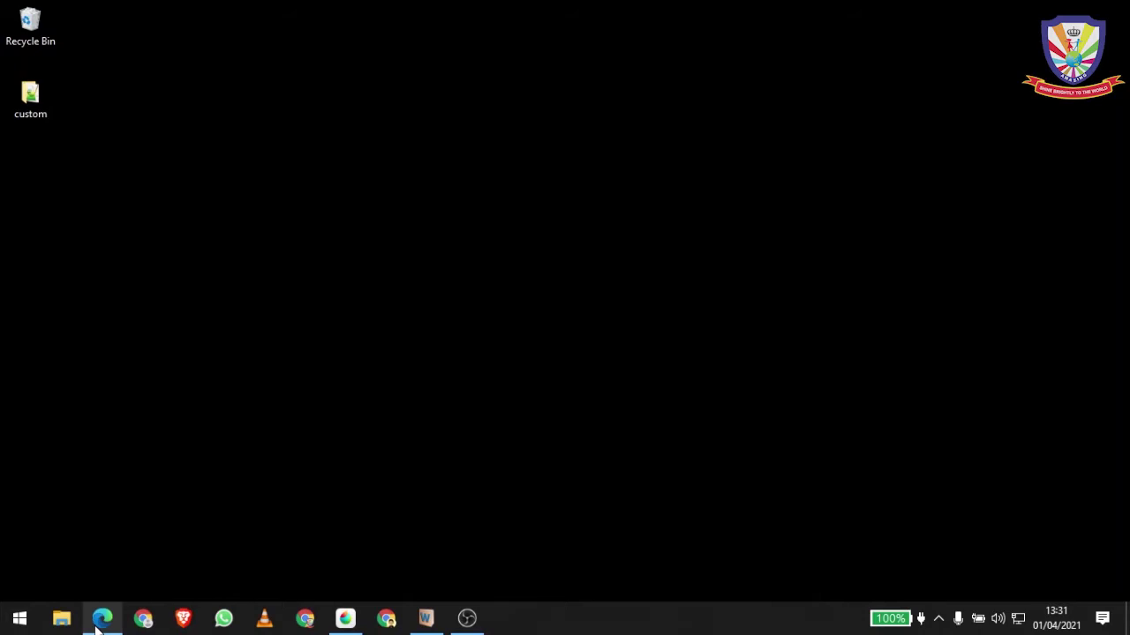
Step: Back in Edge, open Classwork's Information and Technology topic to show the Boat on the Water assignment
left_click(100, 620)
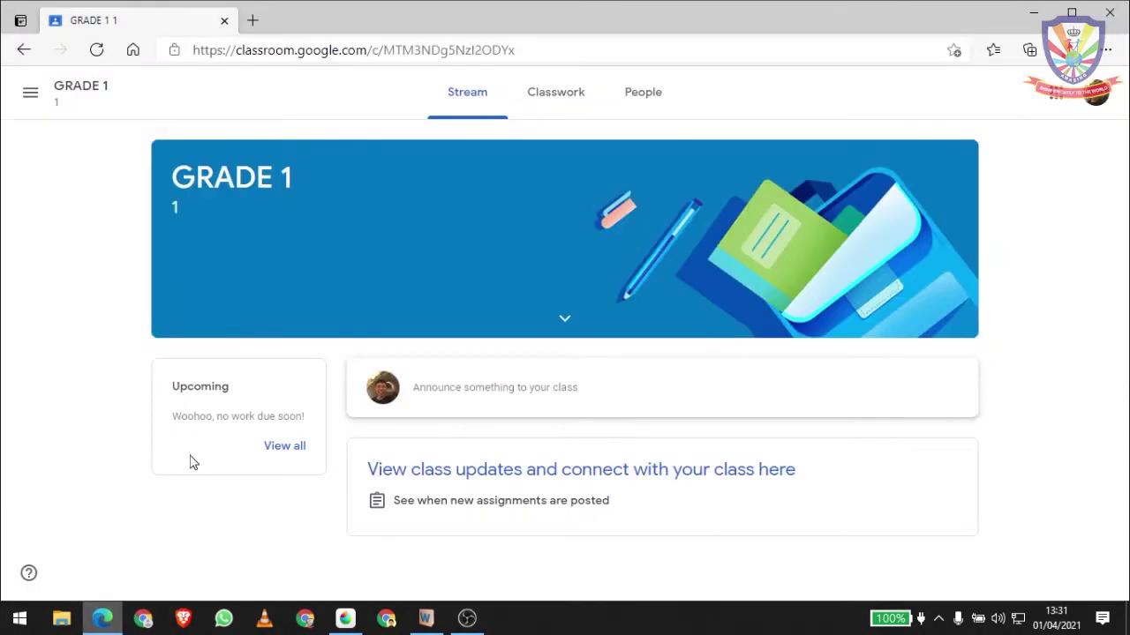
left_click(569, 95)
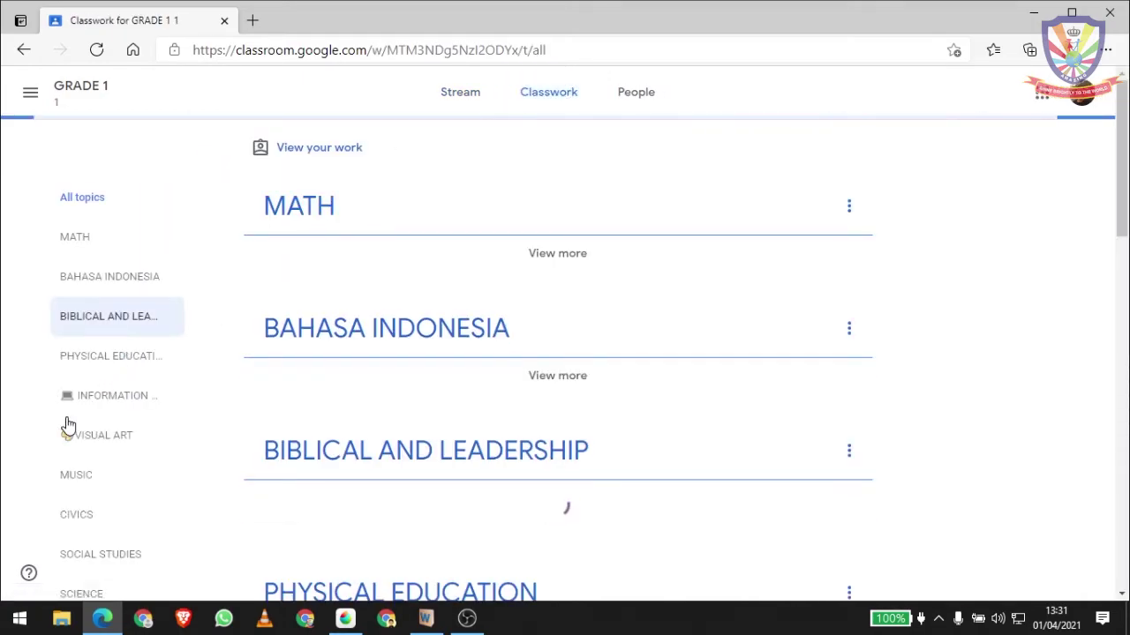
left_click(110, 404)
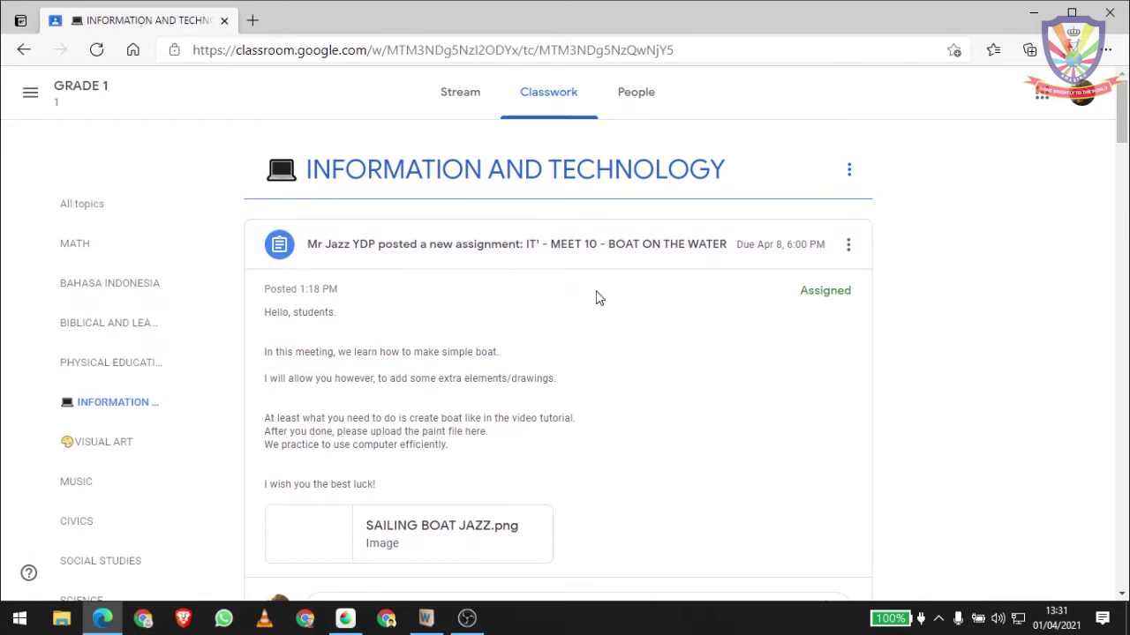
scroll(595, 298, "down", 1)
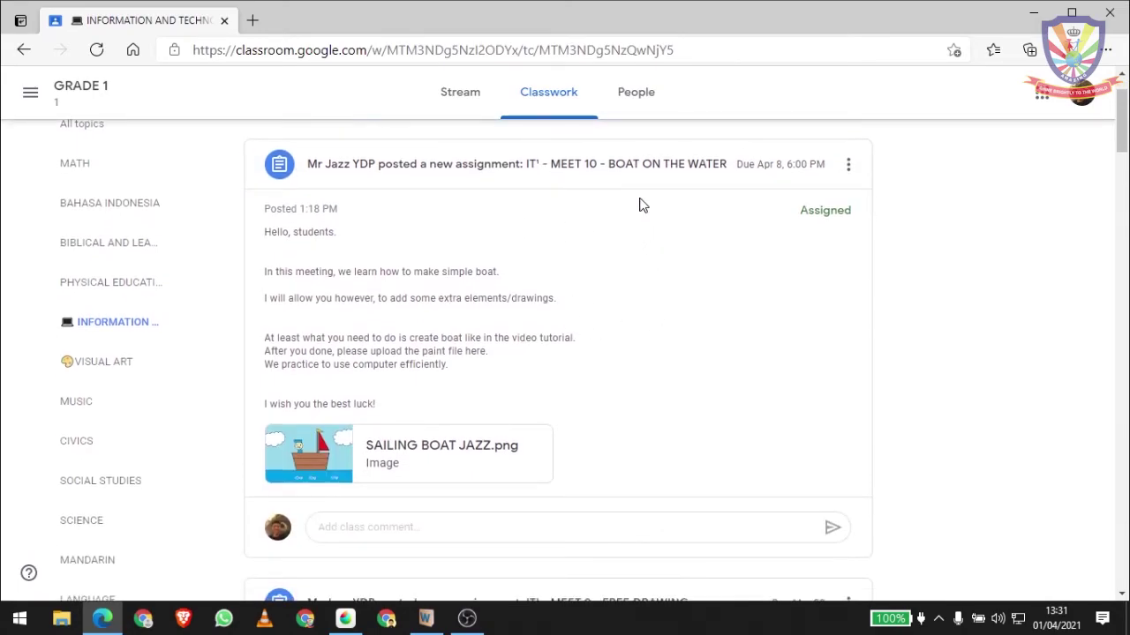
Step: Attach SAILING BOAT OLDMAN from Documents > JAZZ FOLDER > GRADE 1 to the Boat on the Water assignment
left_click(559, 176)
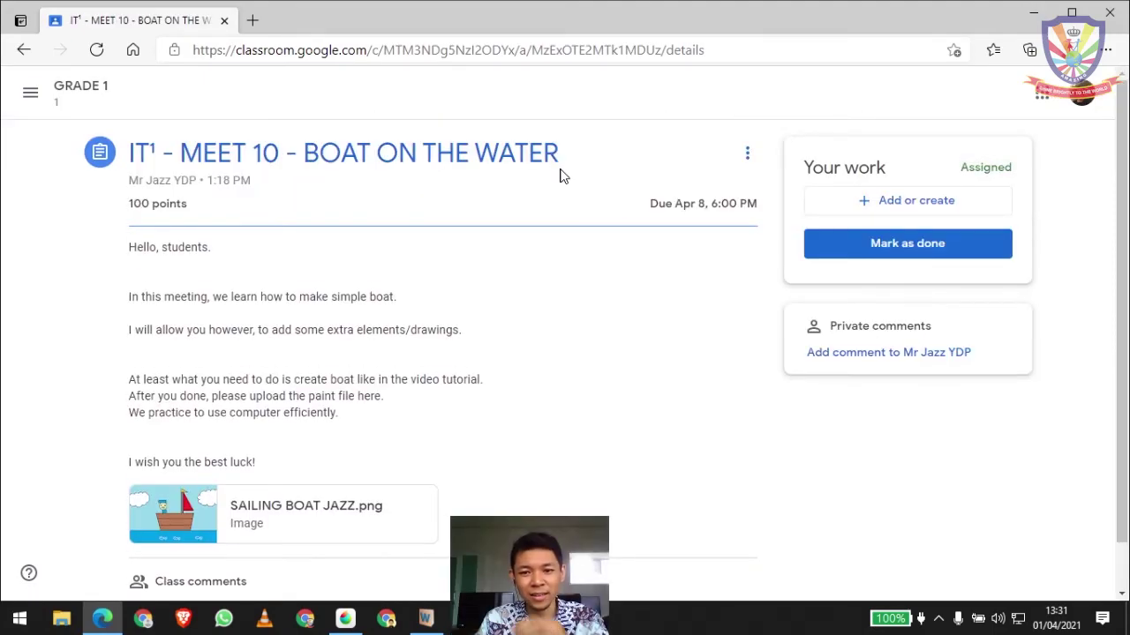
left_click(876, 215)
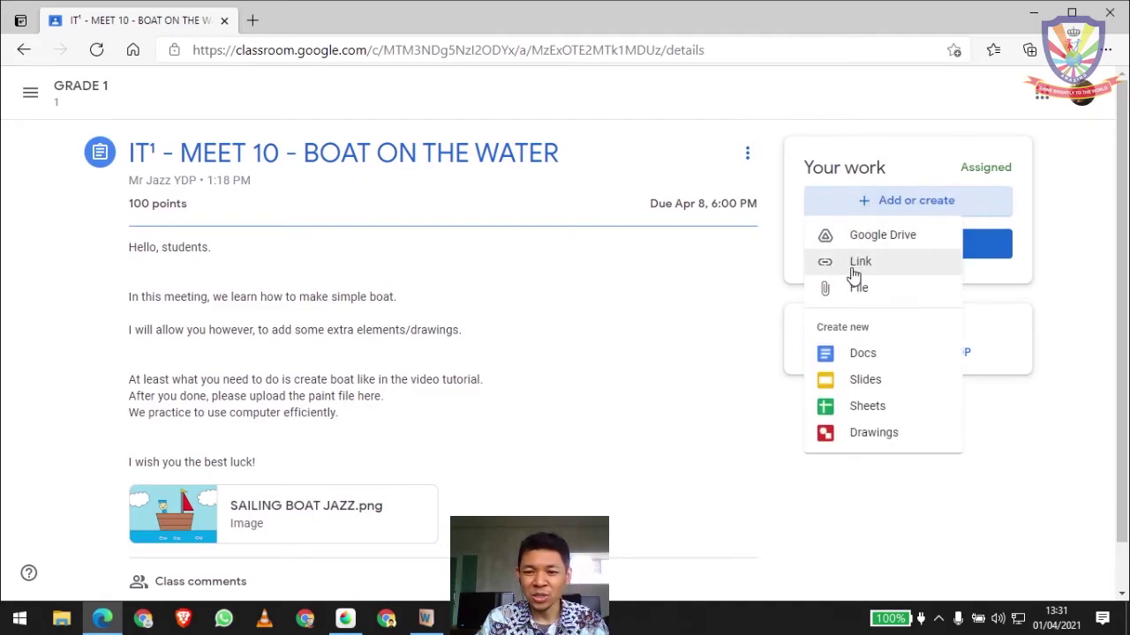
left_click(854, 291)
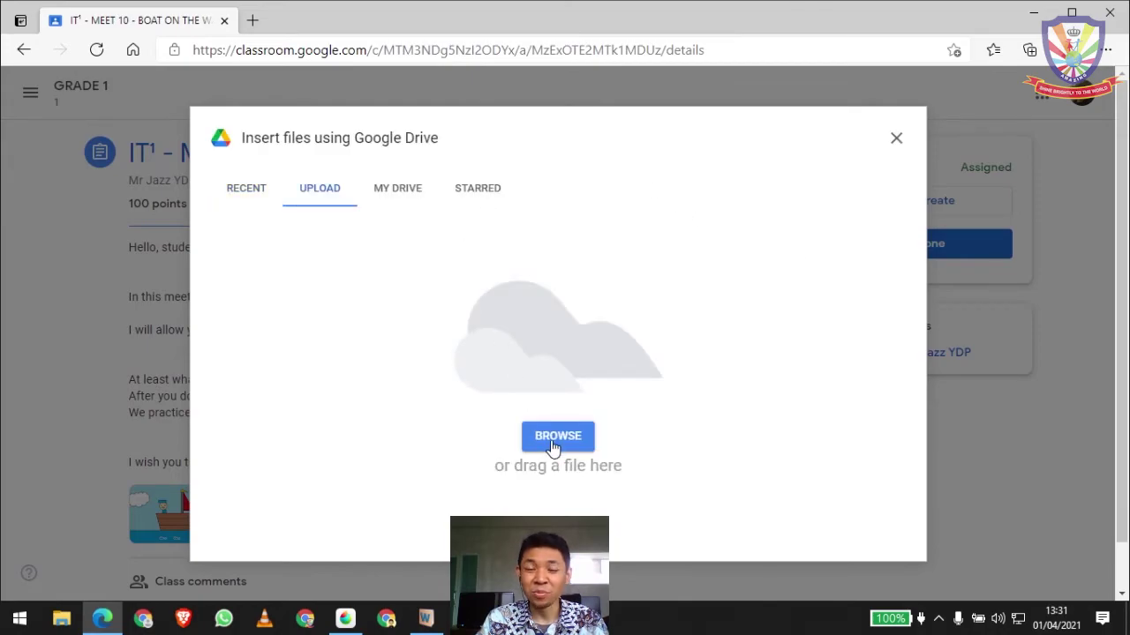
left_click(553, 447)
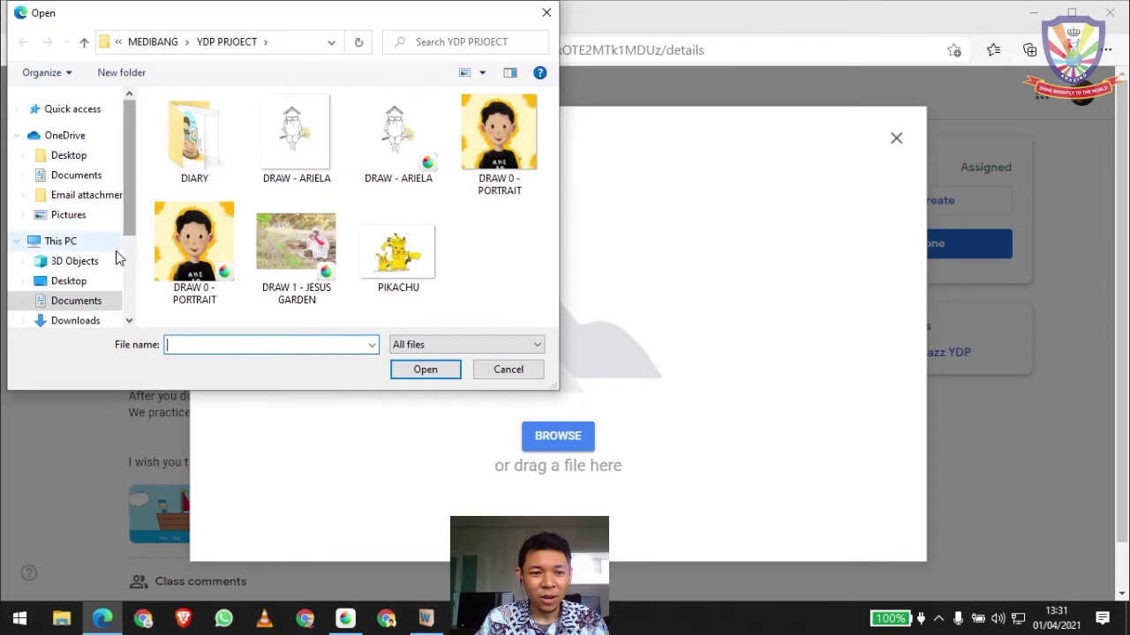
scroll(78, 273, "down", 1)
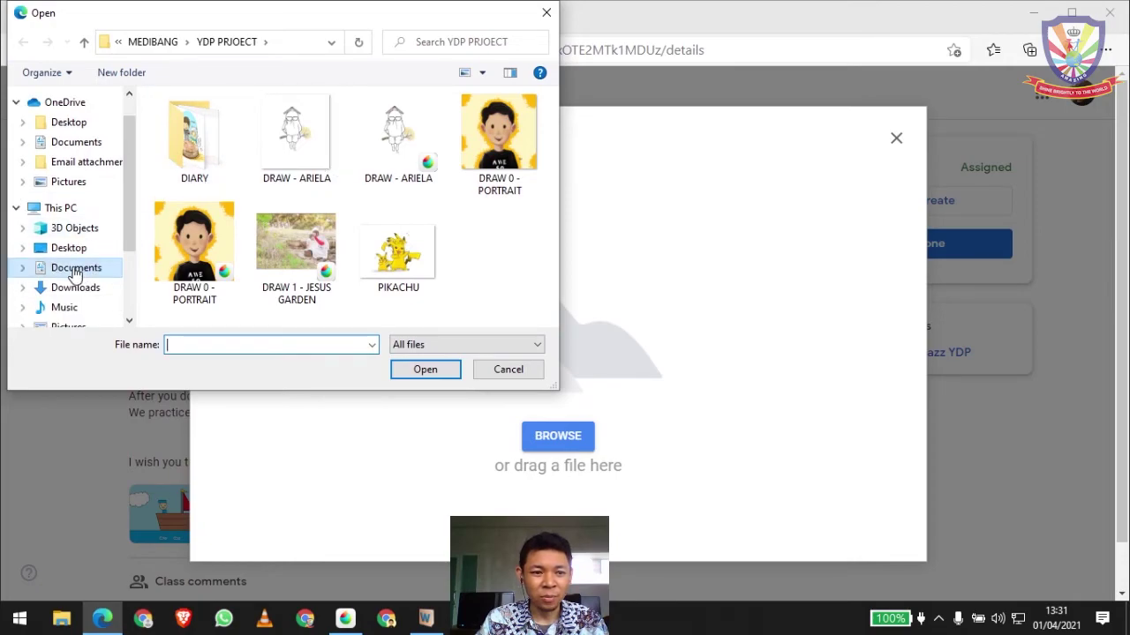
left_click(76, 270)
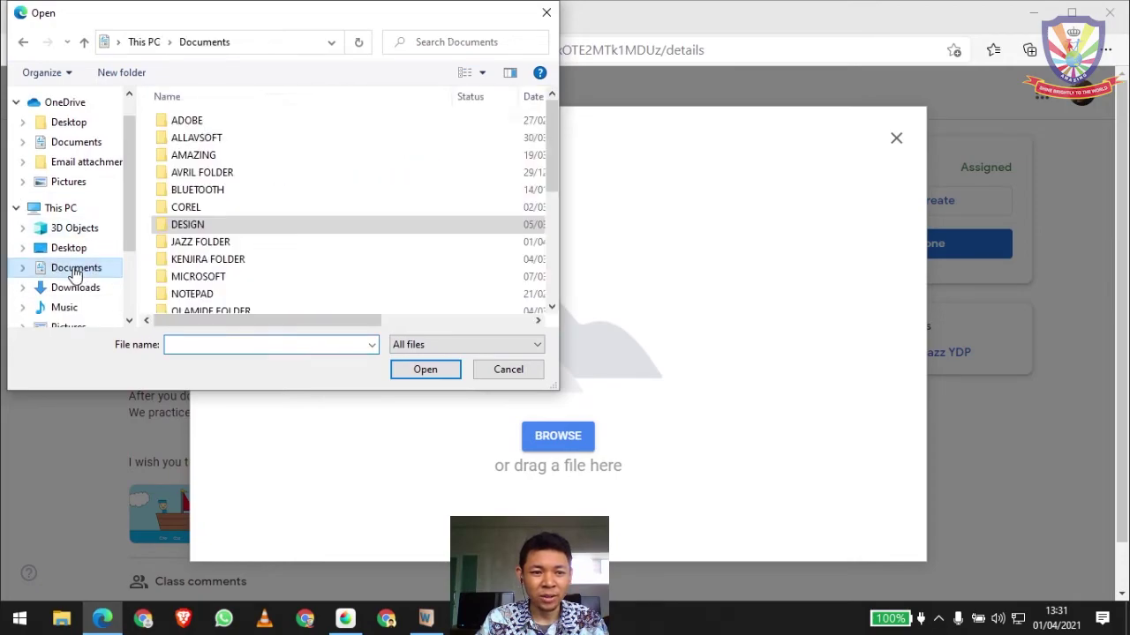
double_click(200, 245)
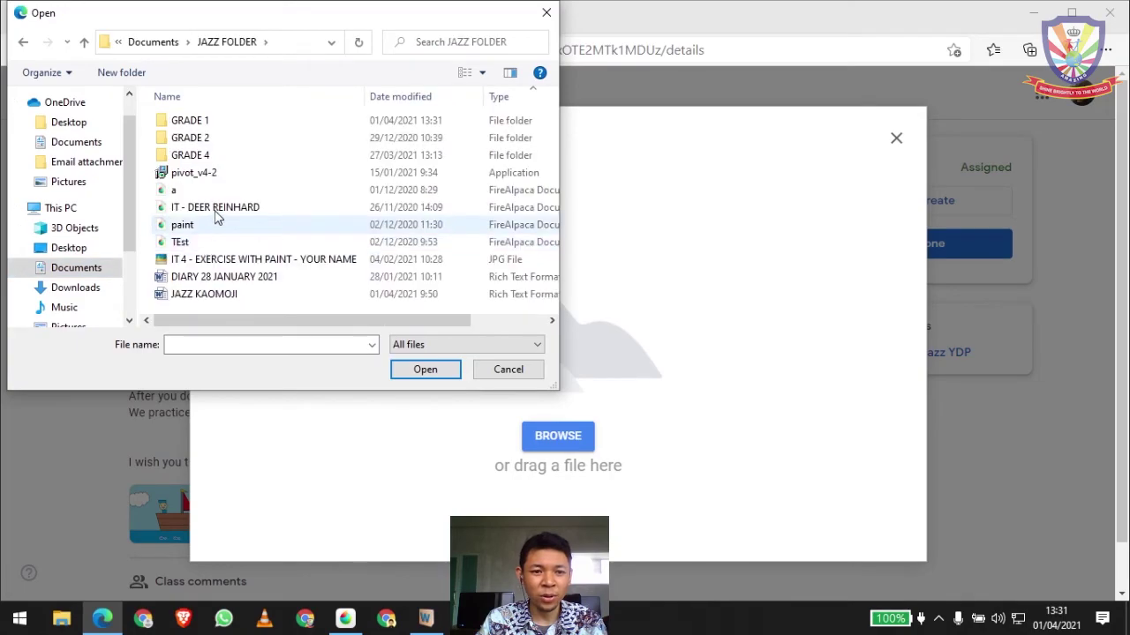
double_click(198, 121)
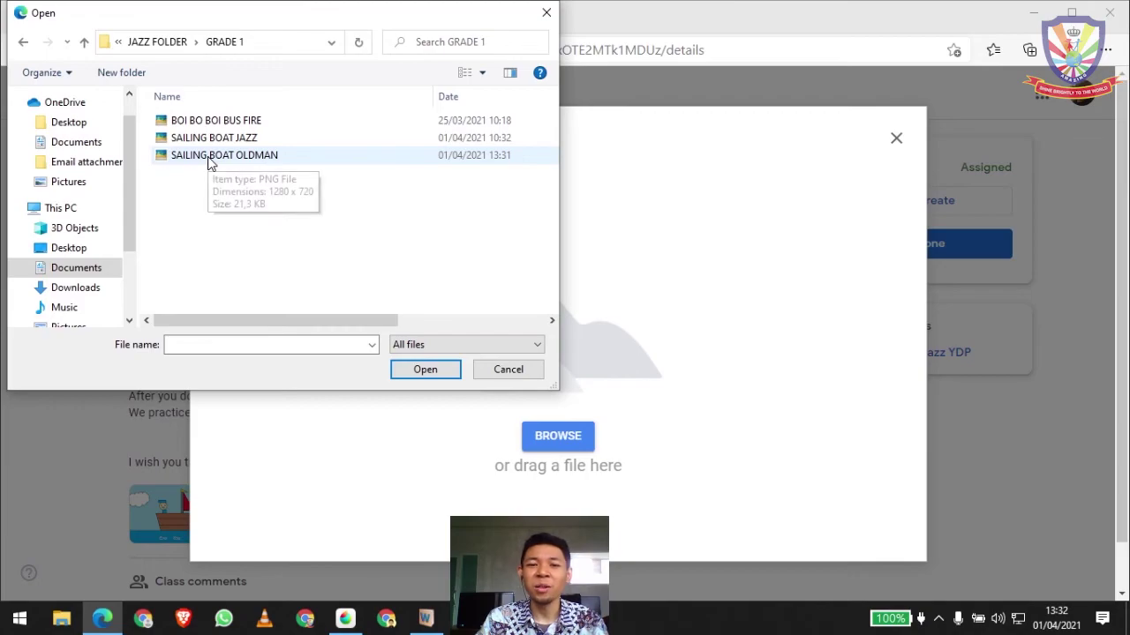
left_click(210, 163)
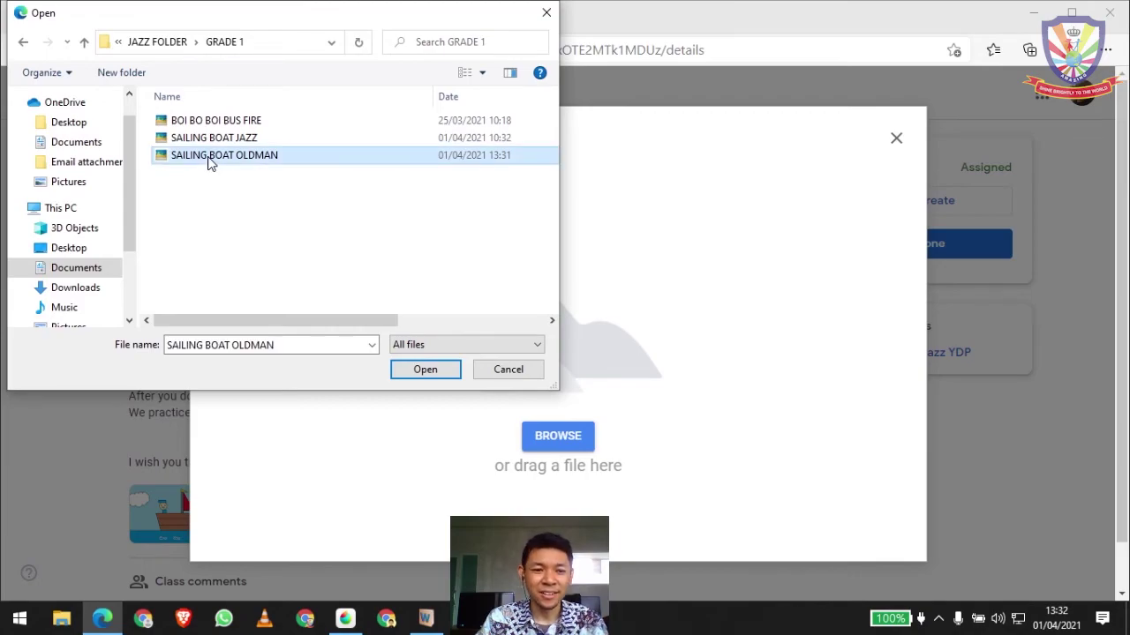
left_click(423, 376)
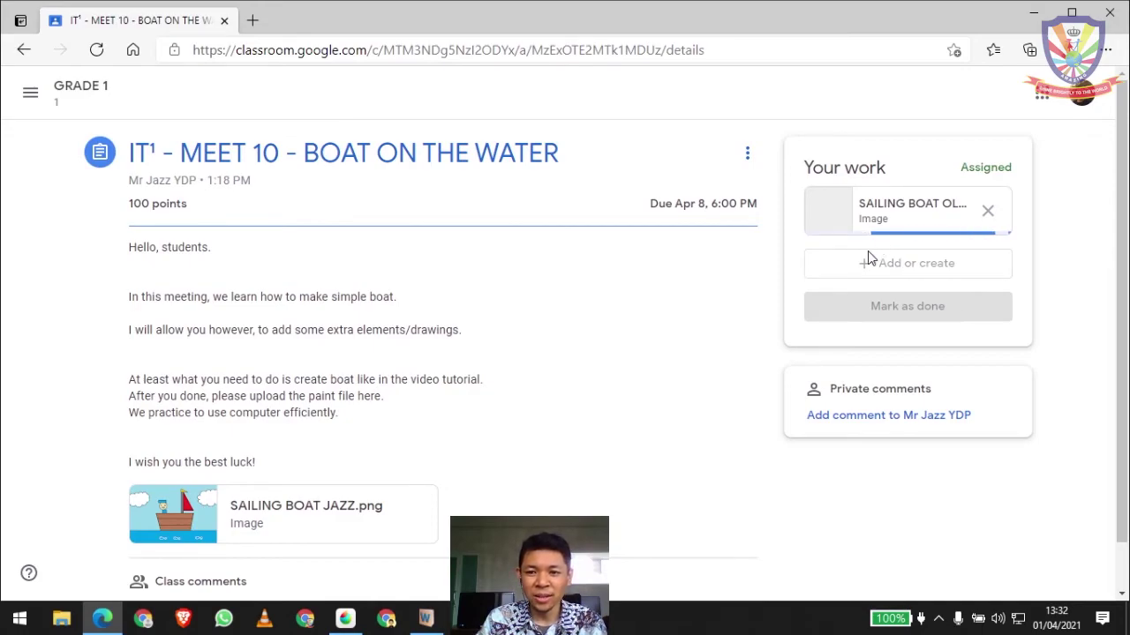
Step: Post a multi-line private comment to Mr. Jazz saying the sailing boat is done, asking him to check it
left_click(847, 427)
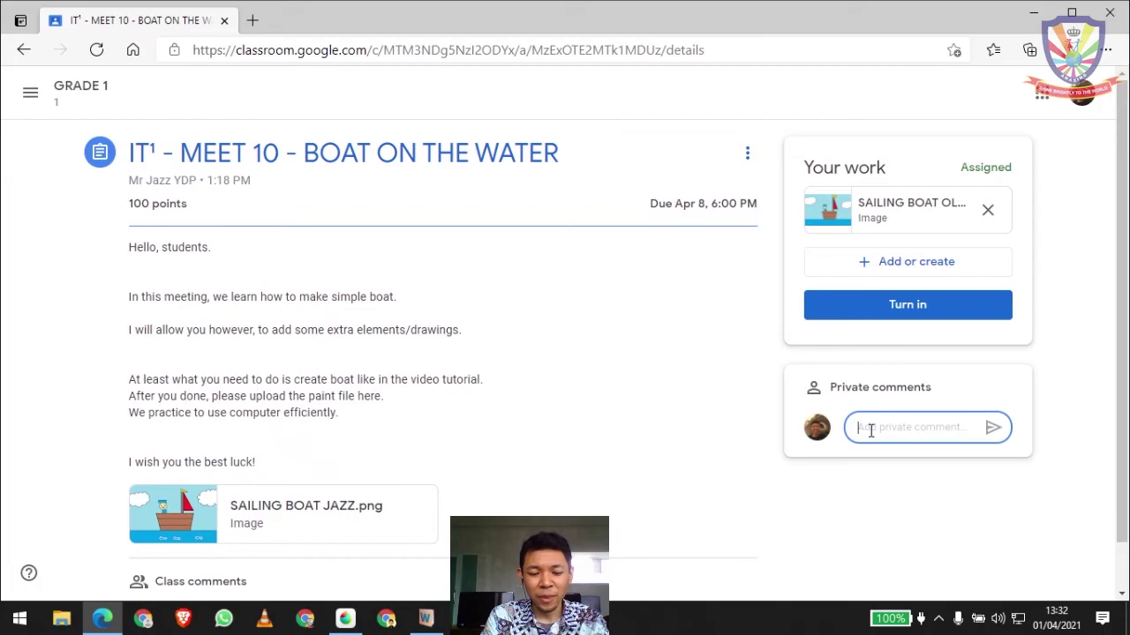
type("Mr")
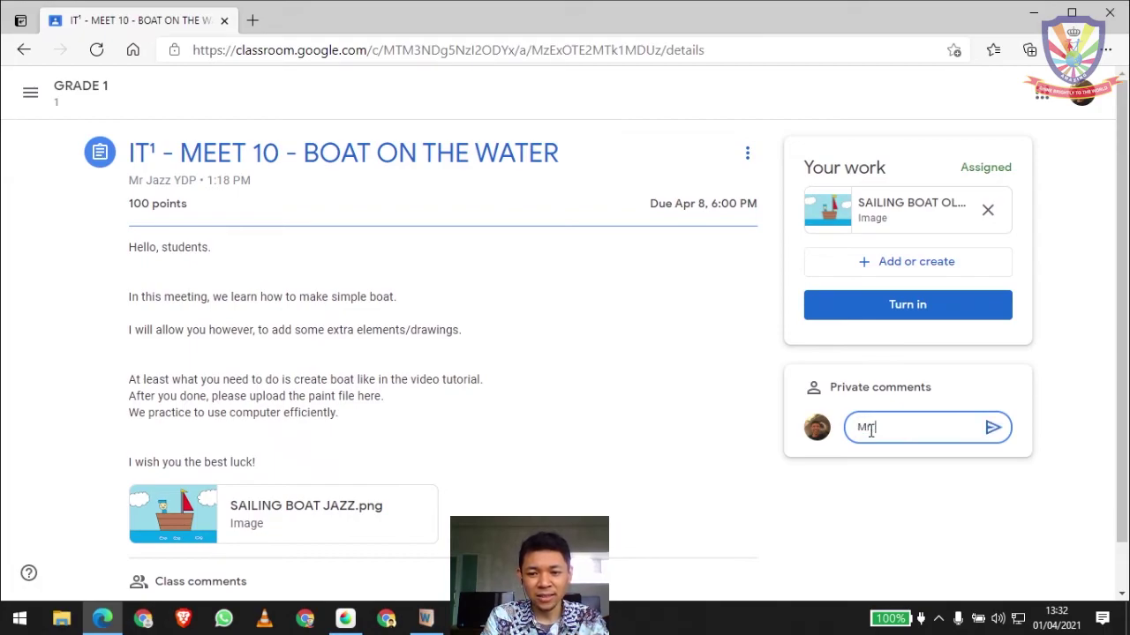
type(". Jazz")
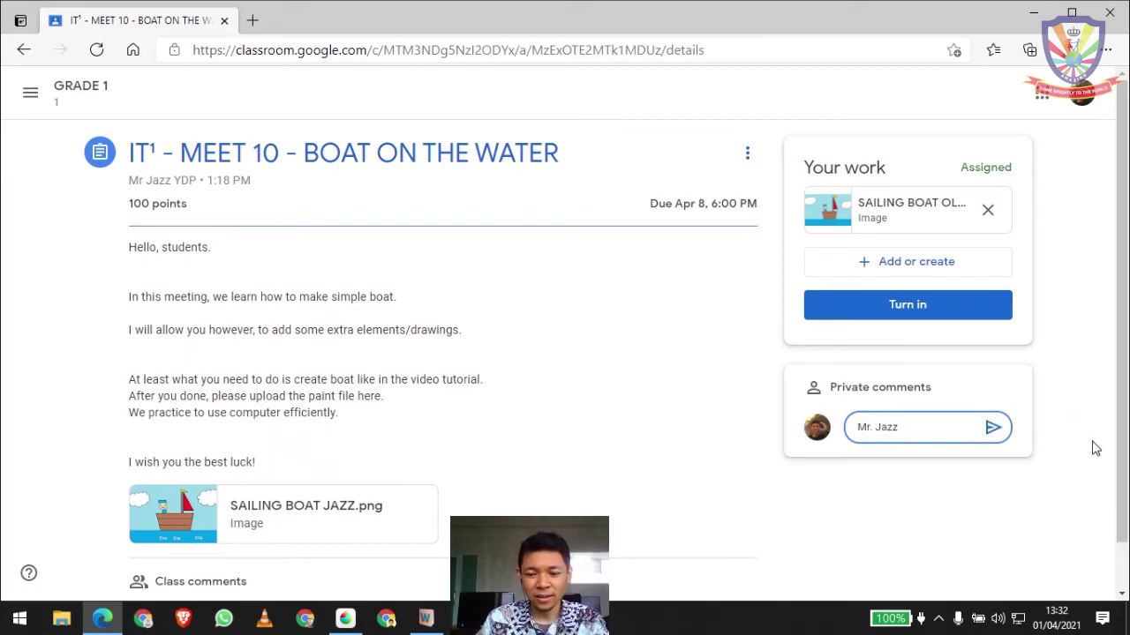
key("shift+Return")
type("Im done with the saili")
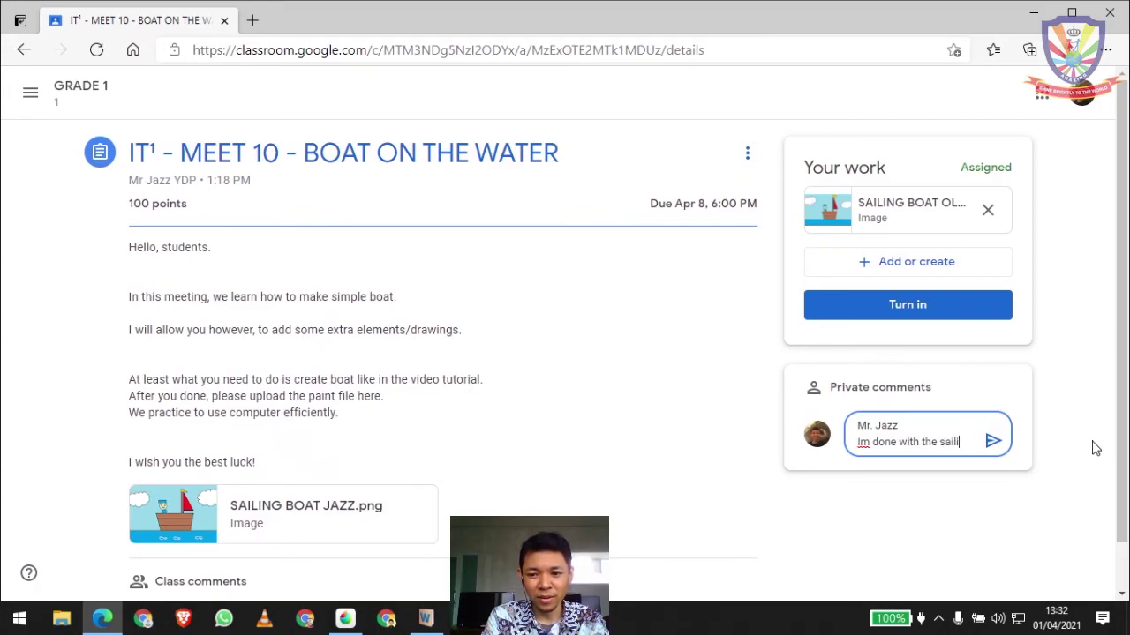
type("ng boat.")
key("Return")
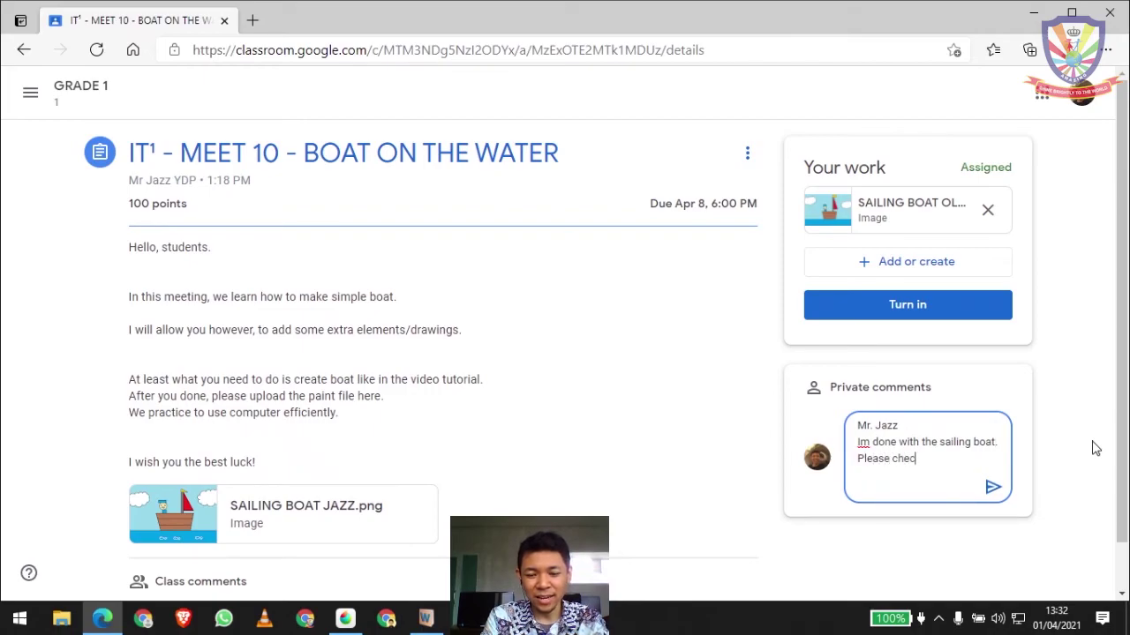
type("k it")
key("Return")
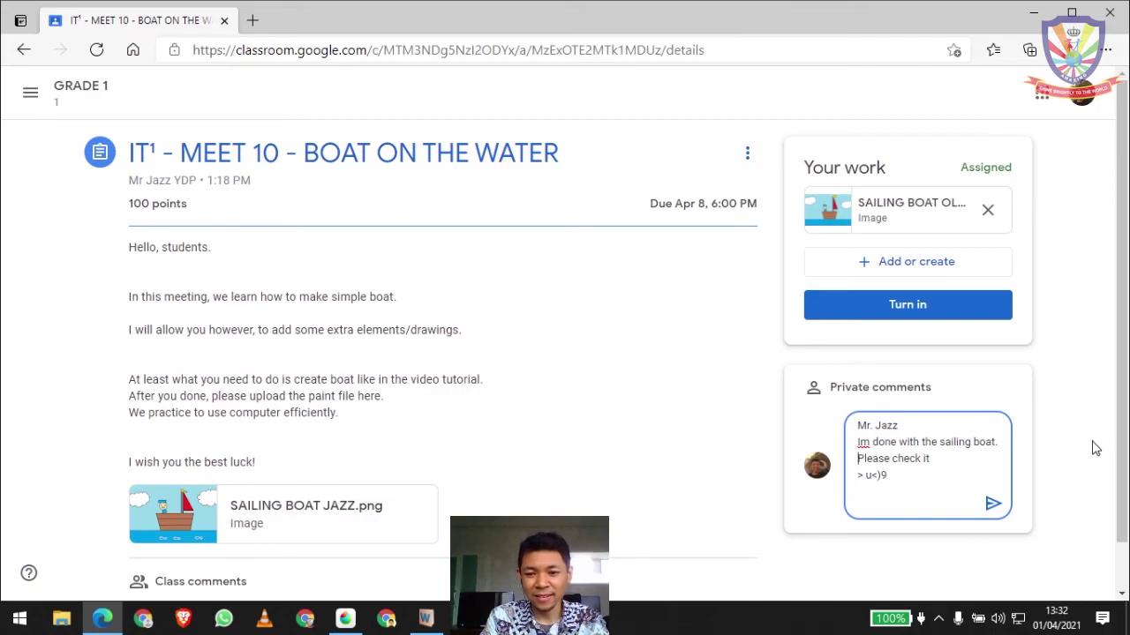
type("'")
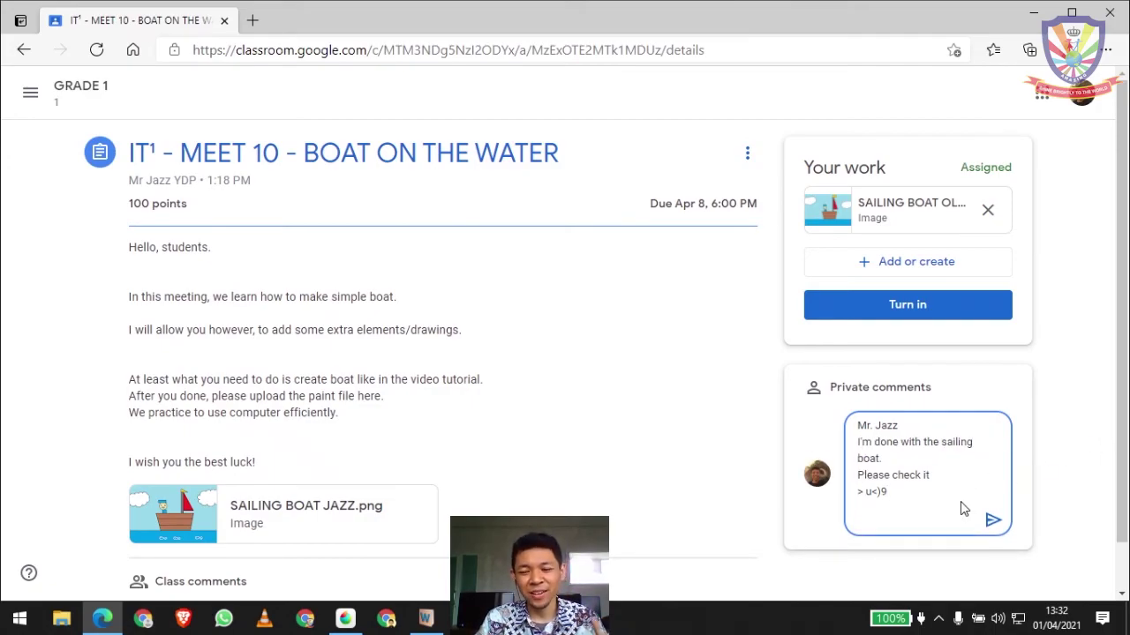
left_click(992, 521)
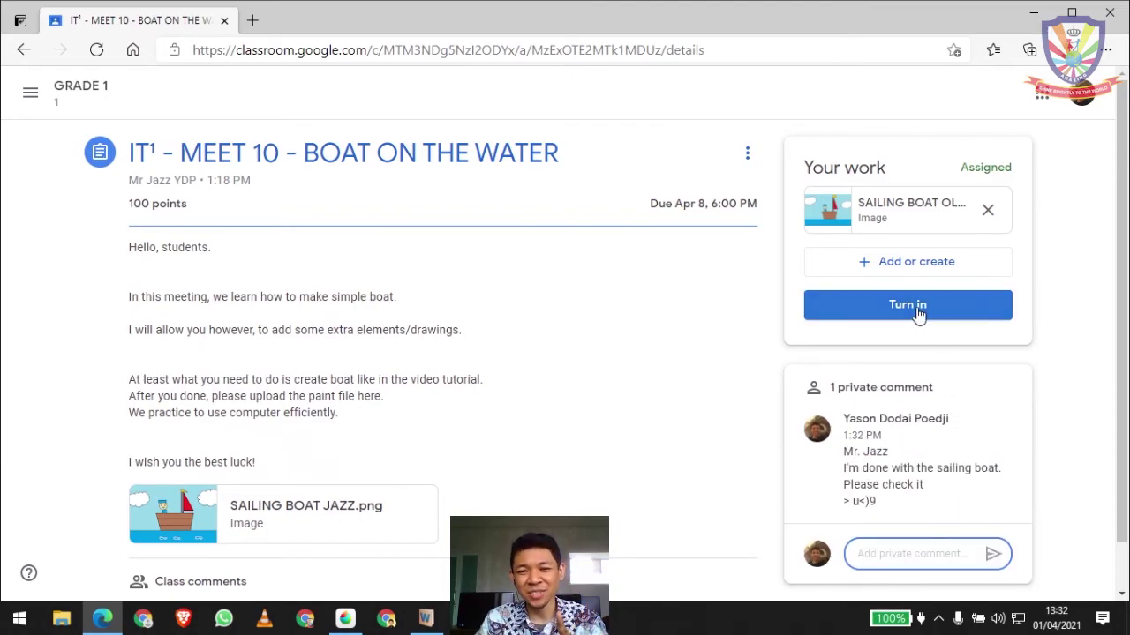
Step: Turn in SAILING BOAT OLDMAN.png and confirm the turn-in
left_click(918, 309)
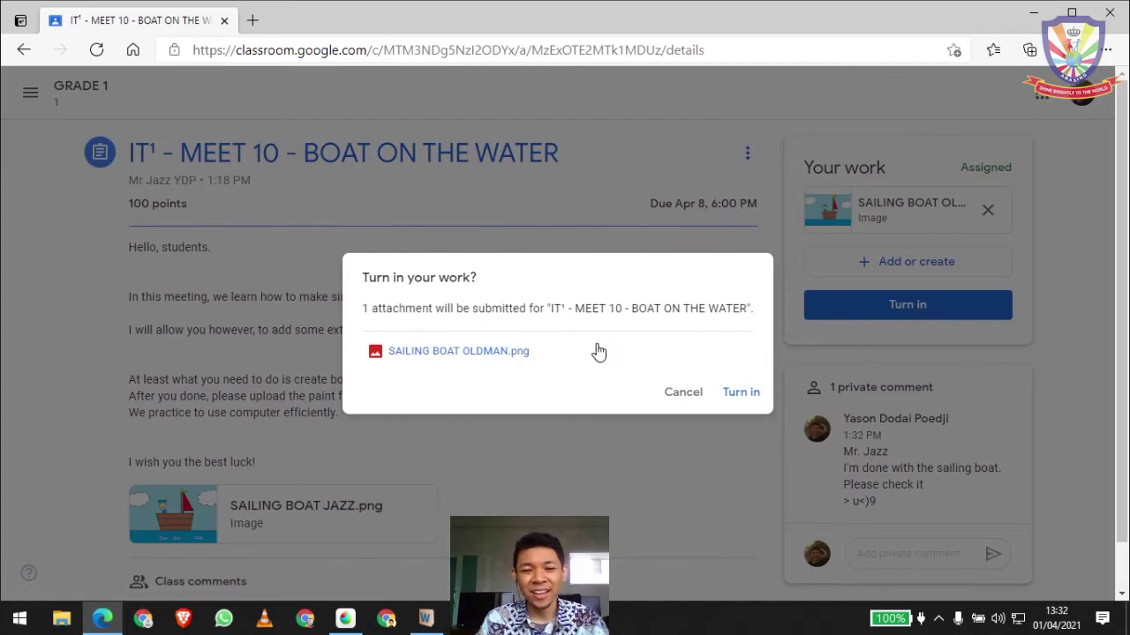
left_click(738, 397)
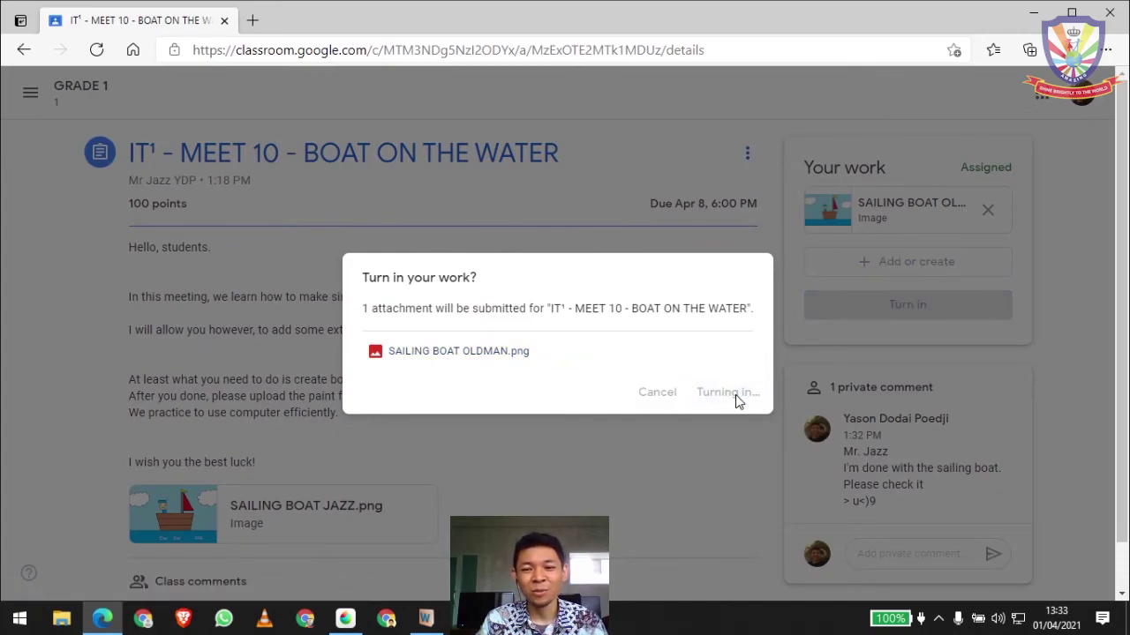